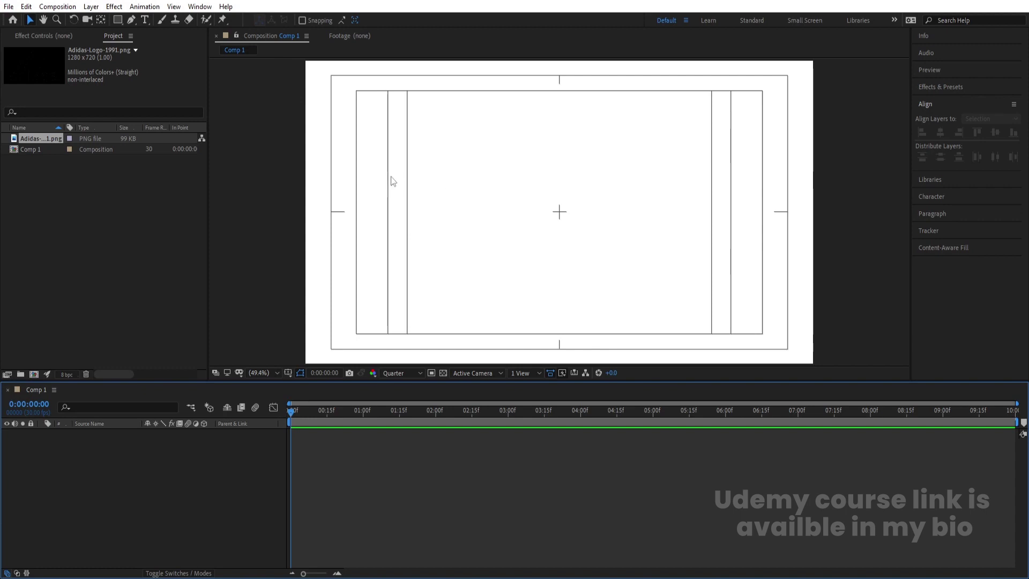
Set the preview resolution to Full and place the Adidas logo PNG at the centre of Comp 1.
left_click(403, 375)
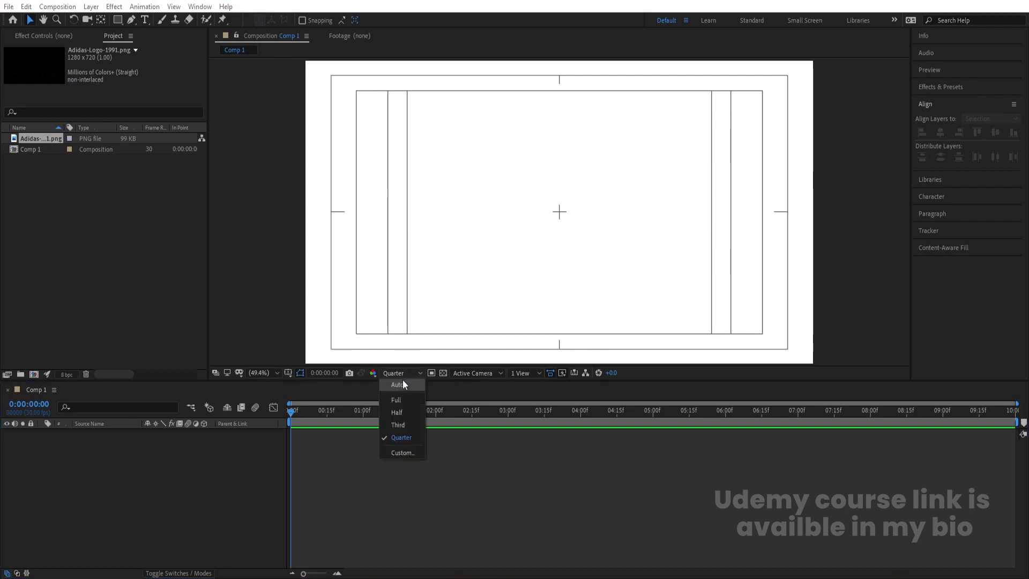
left_click(403, 386)
left_click_drag(50, 138, 565, 217)
Scale the logo layer to 60% and collapse its properties.
key("s")
left_click_drag(159, 443, 134, 440)
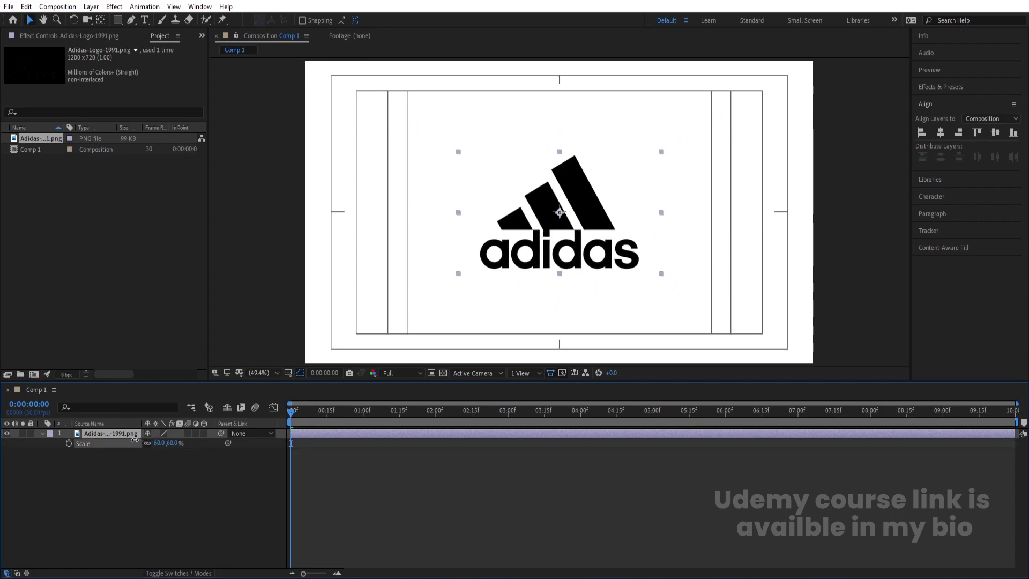
left_click(95, 474)
left_click(43, 434)
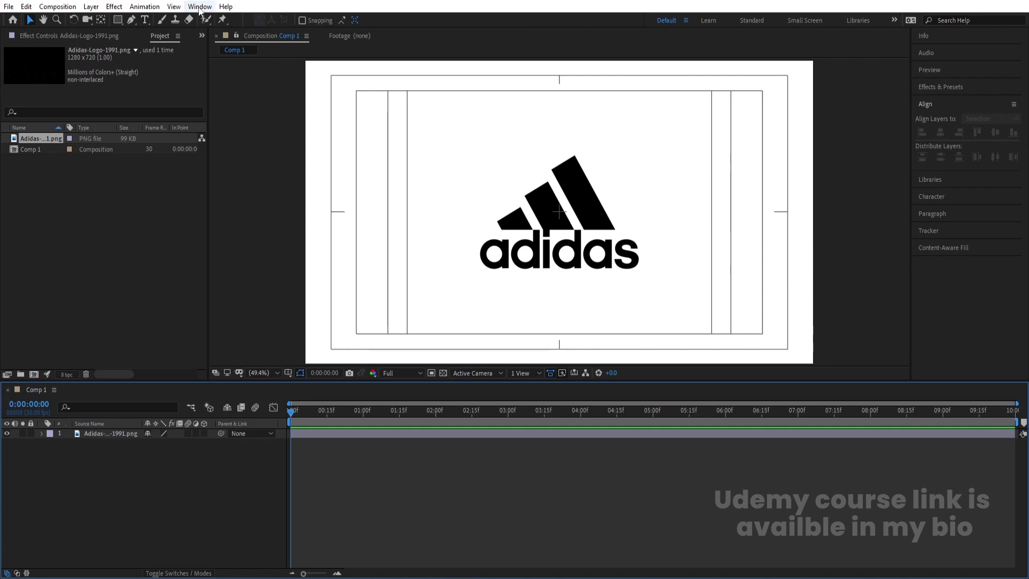
Set up the Ellipse tool with no stroke and a red FF0000 fill.
left_click_drag(114, 18, 163, 45)
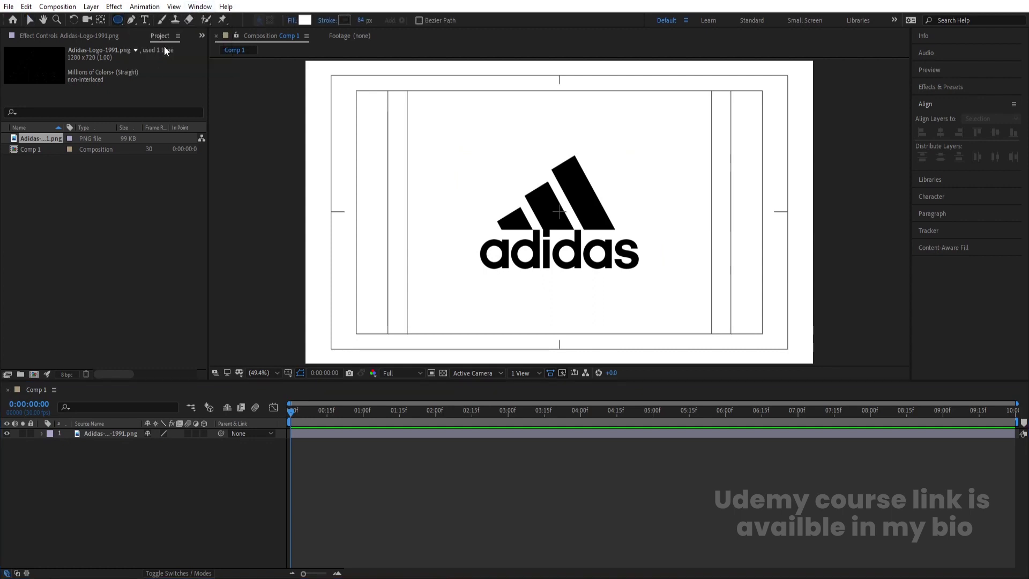
left_click(317, 24)
left_click(461, 258)
left_click(482, 320)
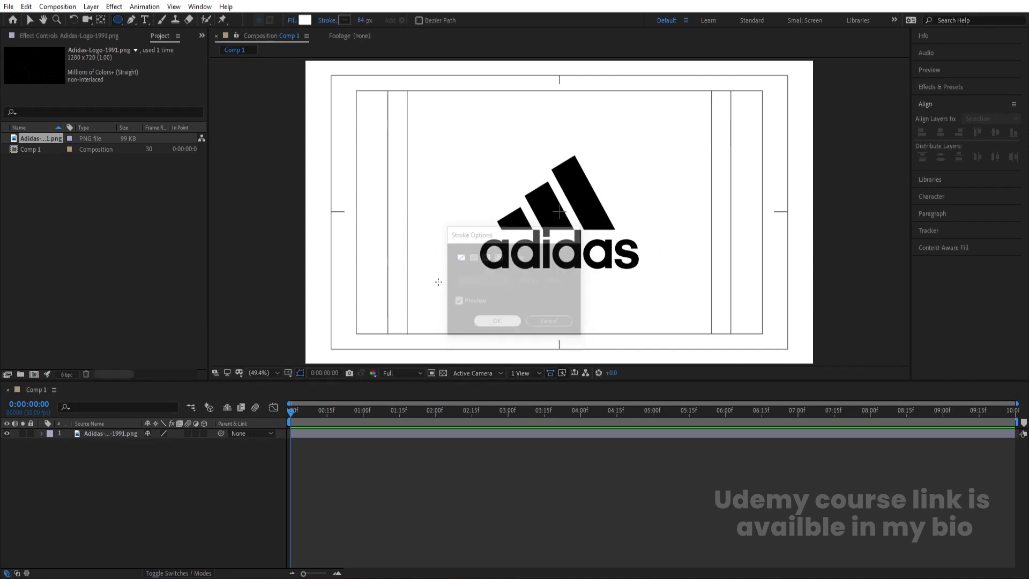
left_click(304, 20)
type("ff0000")
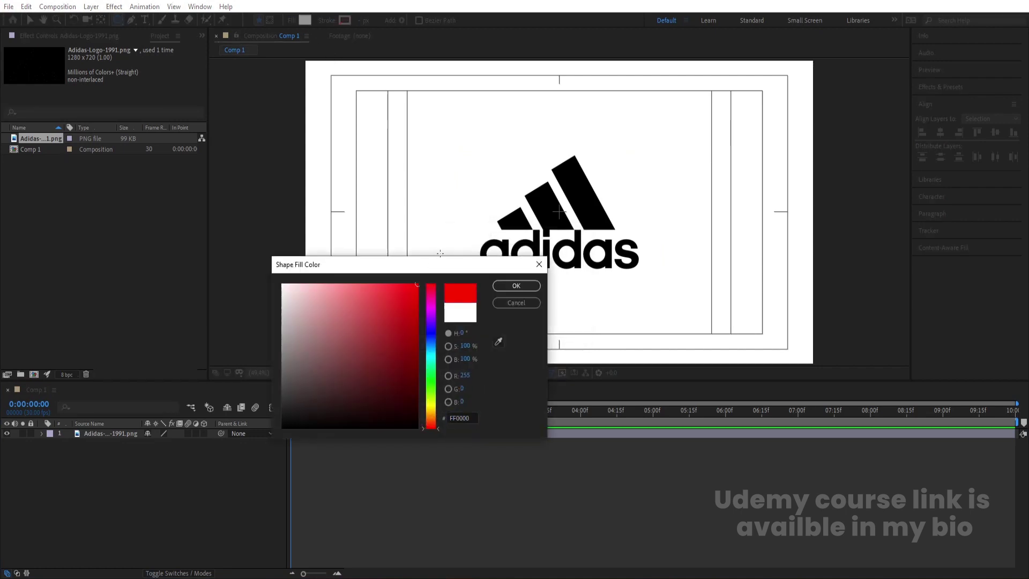
key("Return")
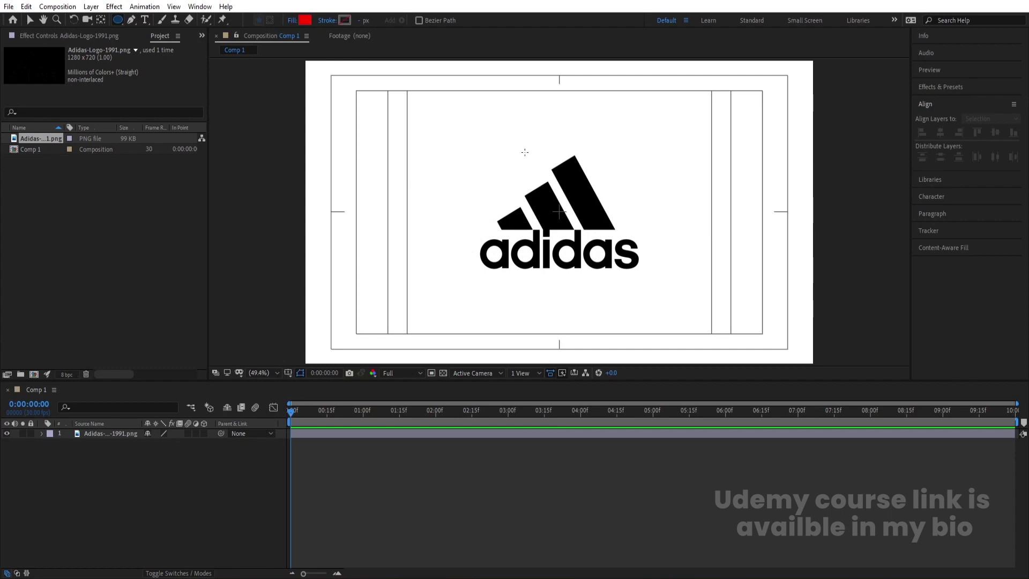
Draw a large ellipse over the logo, centre its anchor point and align it to the composition's centre.
left_click_drag(447, 121, 629, 314)
left_click(157, 491)
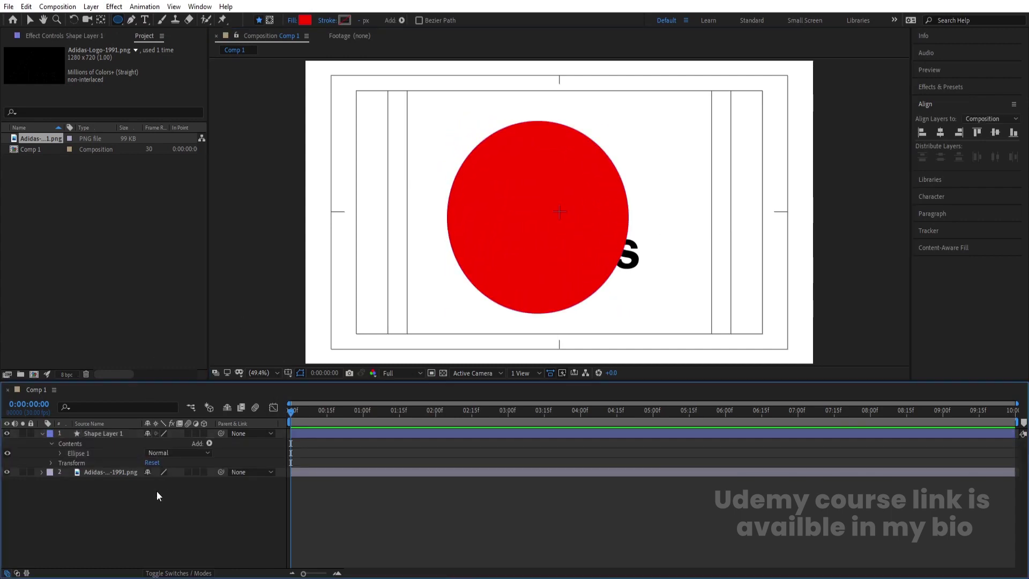
left_click(110, 435)
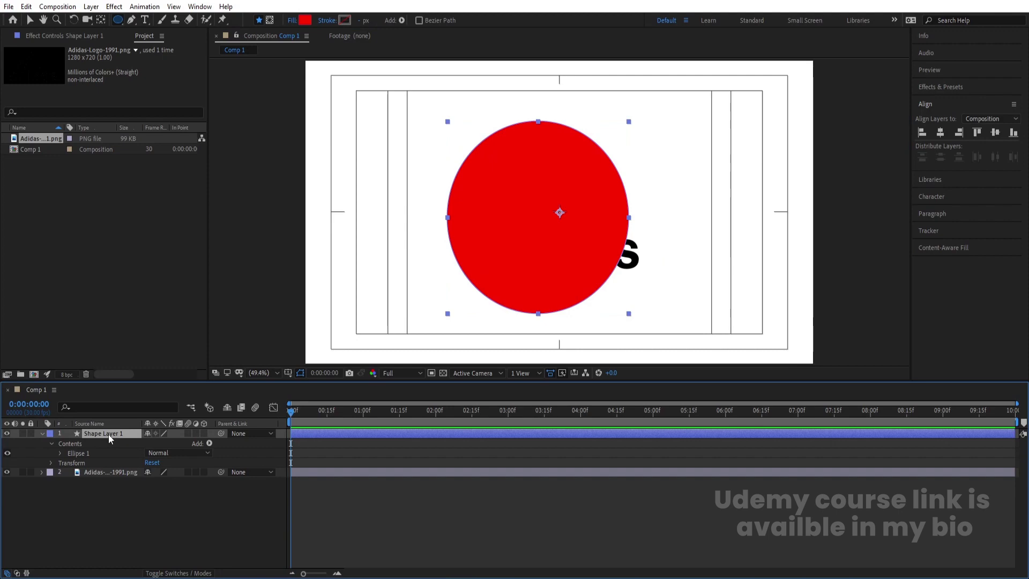
key("ctrl+alt+Home")
left_click(940, 133)
left_click(995, 133)
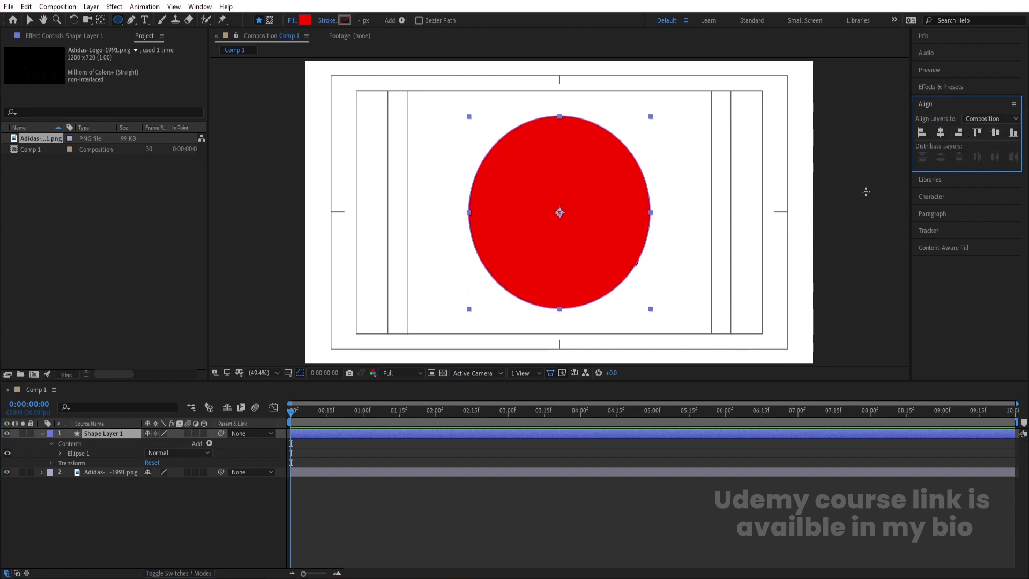
Keyframe the ellipse layer's Scale from 0% at the start to 108% at 0:00:02:14.
key("s")
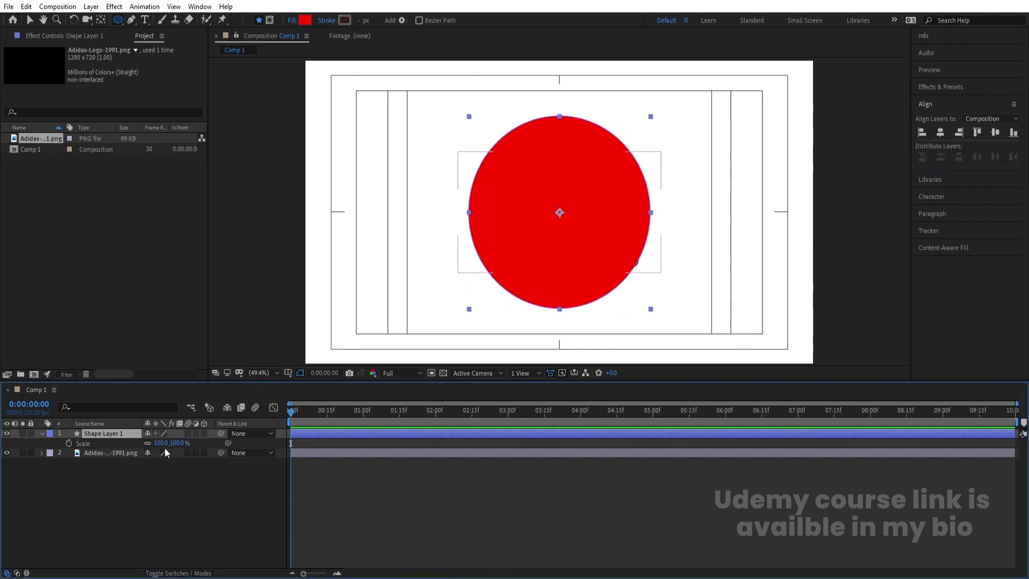
left_click(161, 443)
type("0")
key("Return")
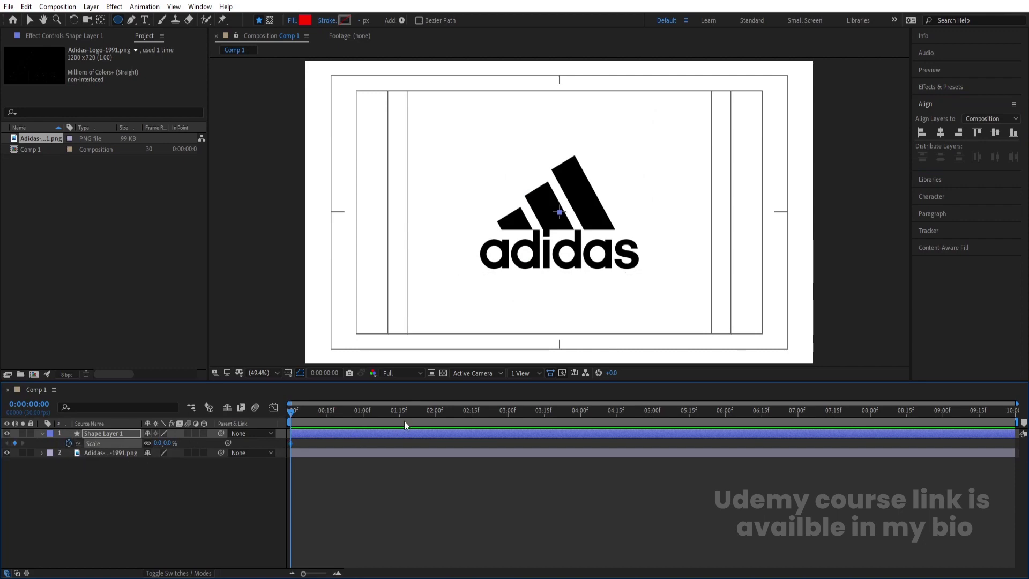
left_click(470, 410)
left_click_drag(157, 443, 200, 428)
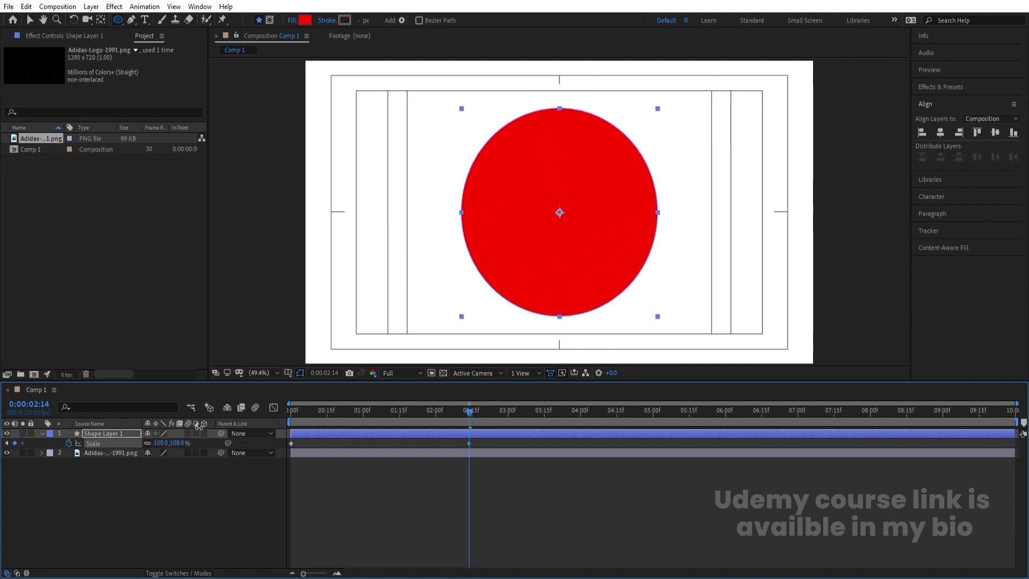
Give the logo layer an Alpha track matte from the ellipse layer and preview the reveal from the start.
left_click(108, 455)
key("F4")
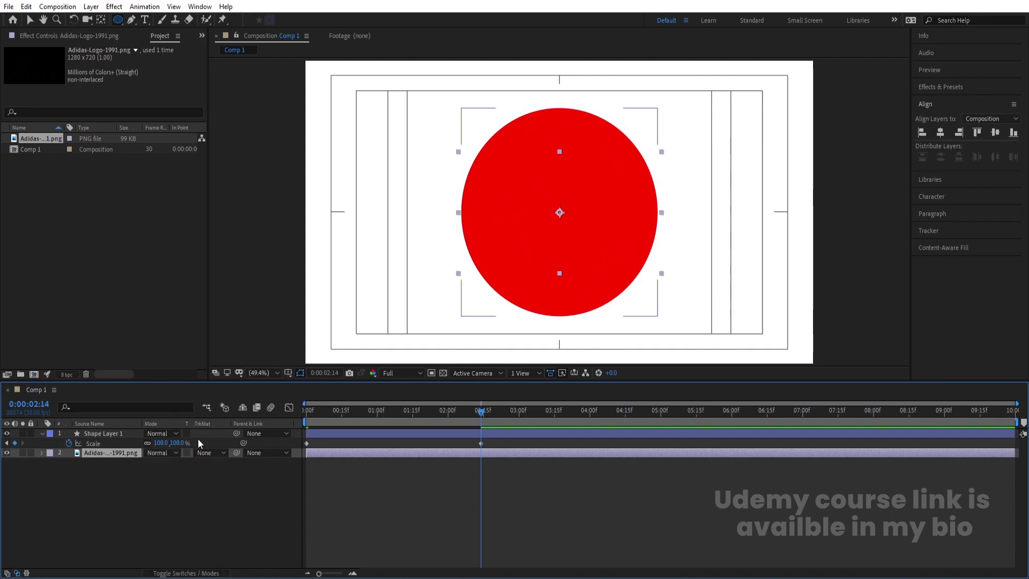
left_click(203, 455)
left_click(220, 484)
key("Home")
key("space")
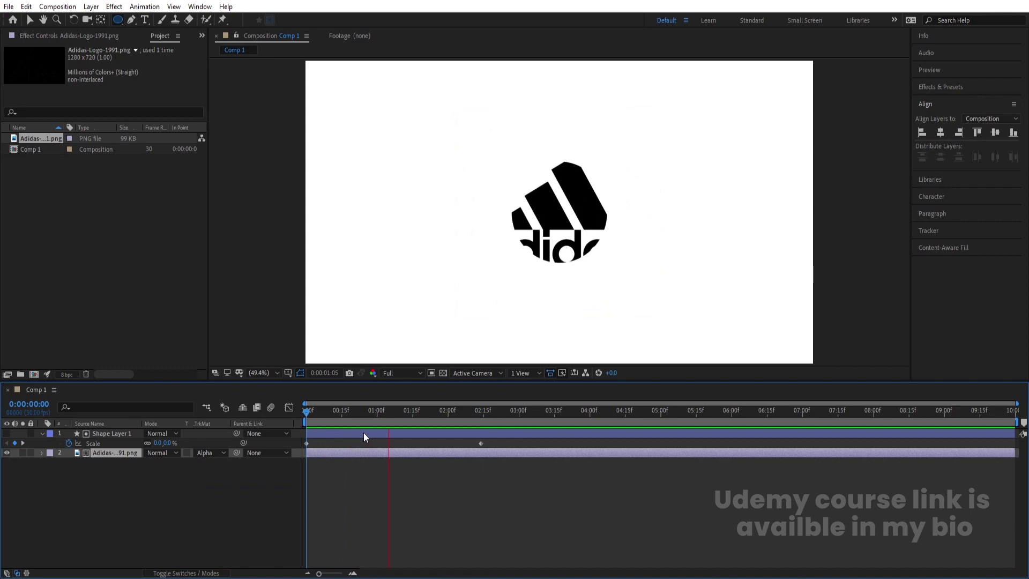
key("space")
Pre-compose the ellipse and logo layers as "Logo Animation".
left_click(198, 484)
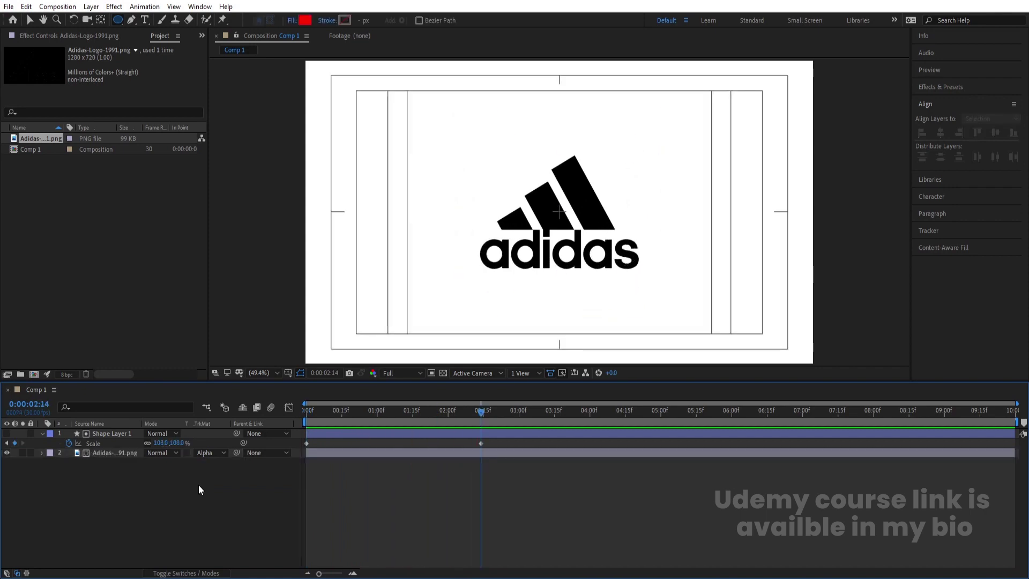
left_click(91, 432)
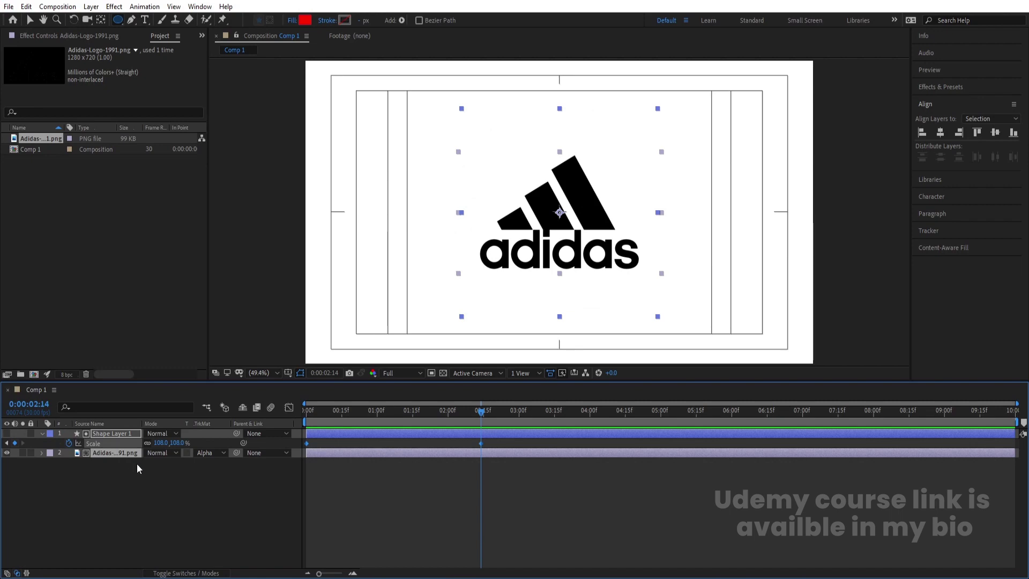
key("ctrl+shift+c")
type("Logo Animation")
key("Return")
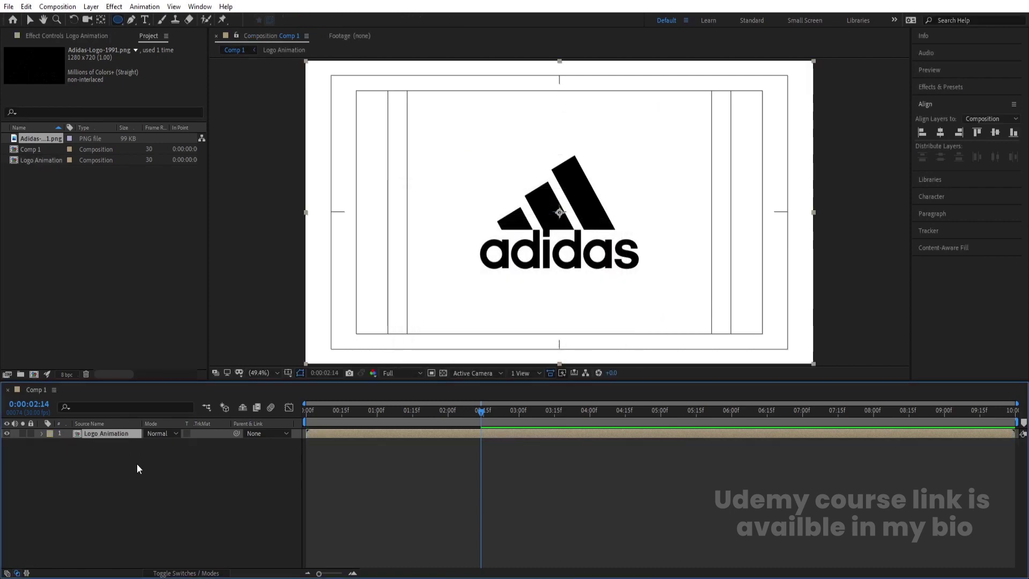
left_click(117, 455)
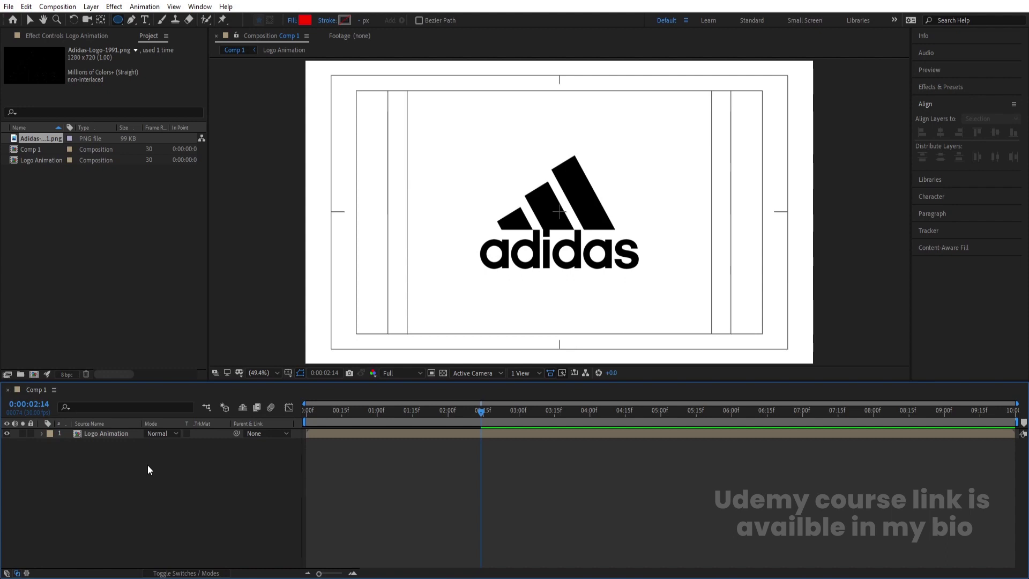
Create a new composition named "map" and add a locked, full-size white solid to it.
key("ctrl+n")
type("map")
key("Return")
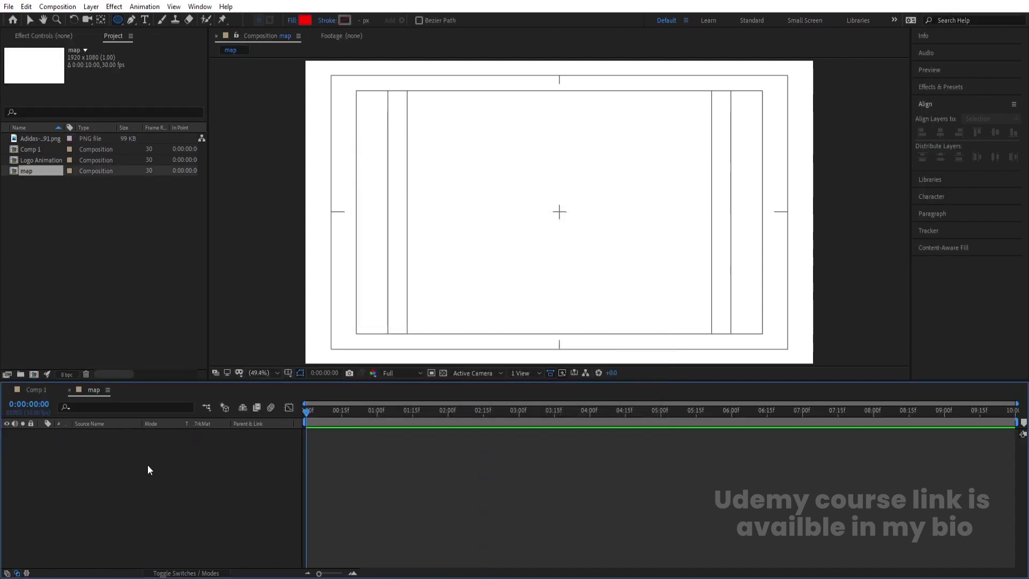
key("ctrl+y")
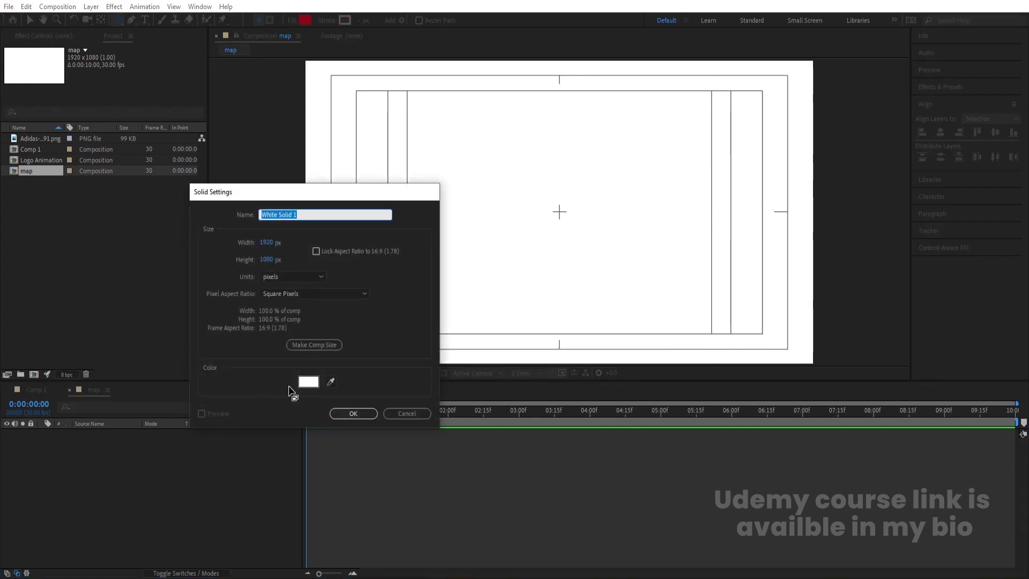
key("Return")
key("ctrl+l")
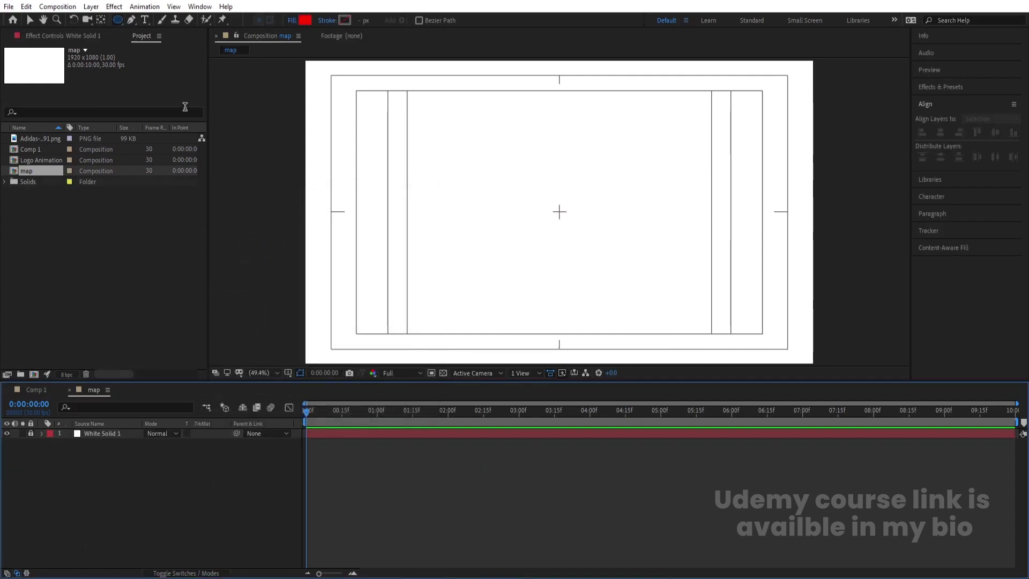
Set the Ellipse tool to no fill and a black stroke.
left_click(290, 21)
left_click(461, 260)
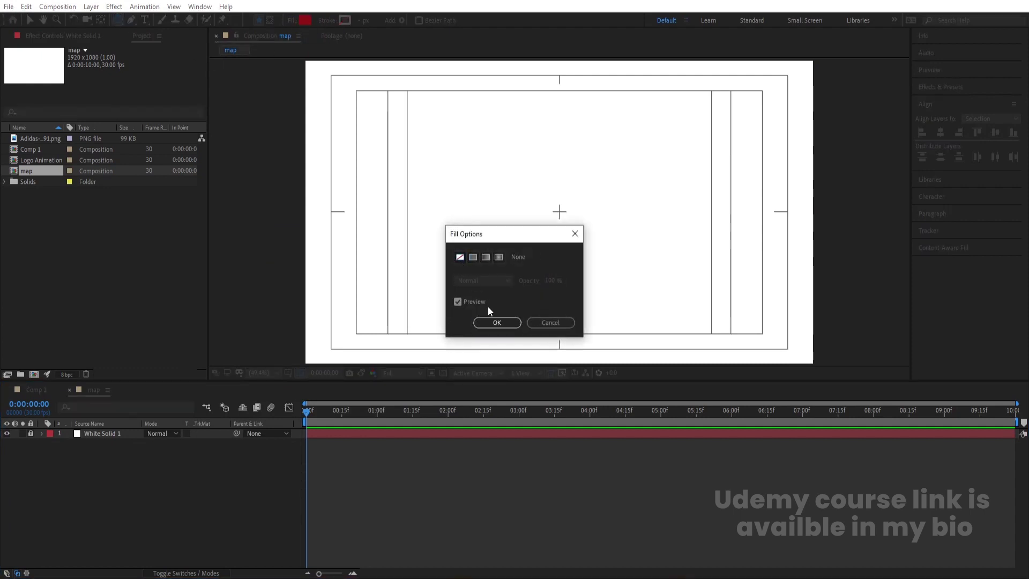
left_click(497, 322)
left_click(346, 20)
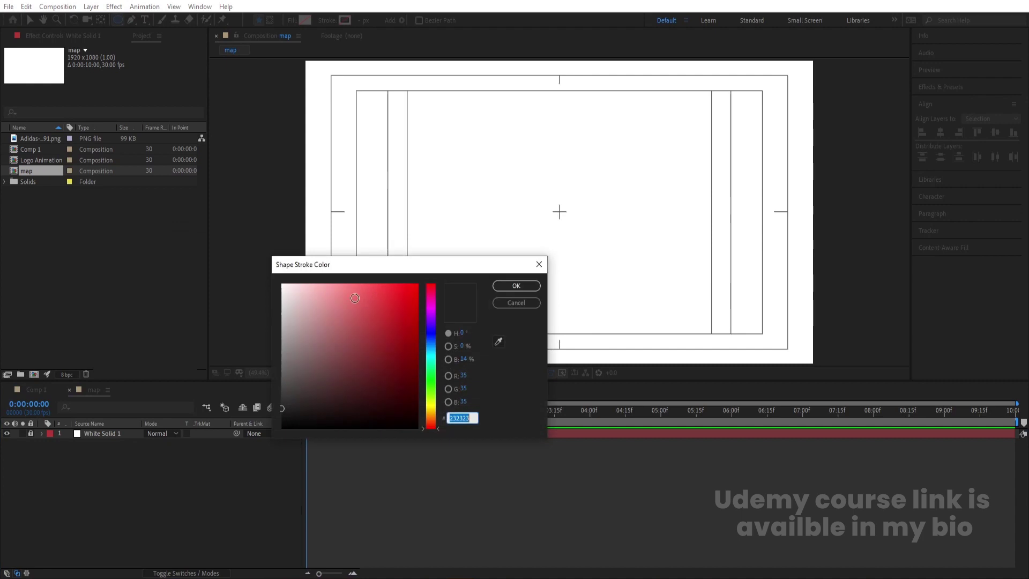
left_click(513, 285)
Draw an outlined ellipse around the middle of the map composition, centre its anchor point and align it to the centre.
left_click_drag(492, 149, 623, 289)
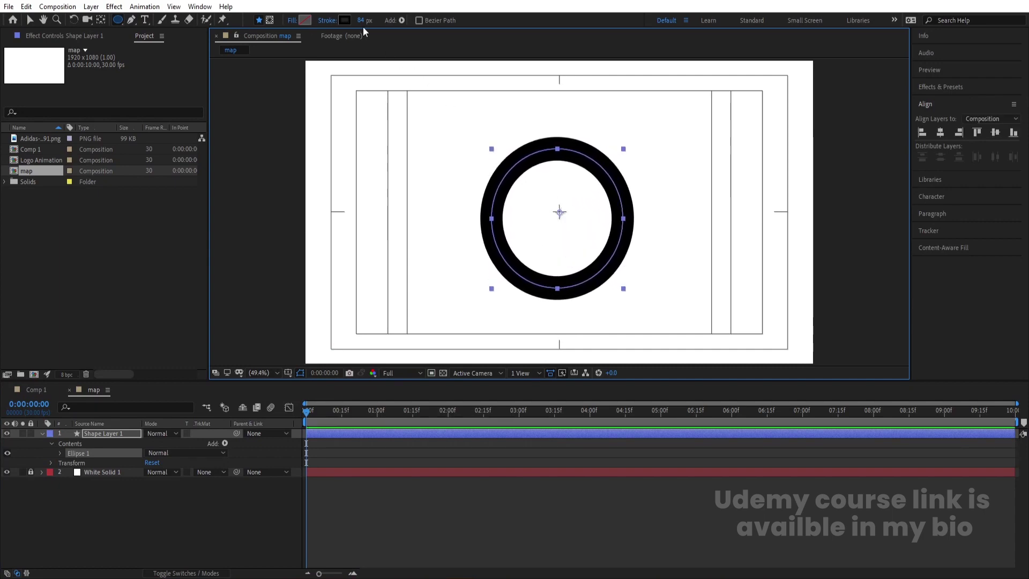
left_click(117, 485)
left_click(105, 435)
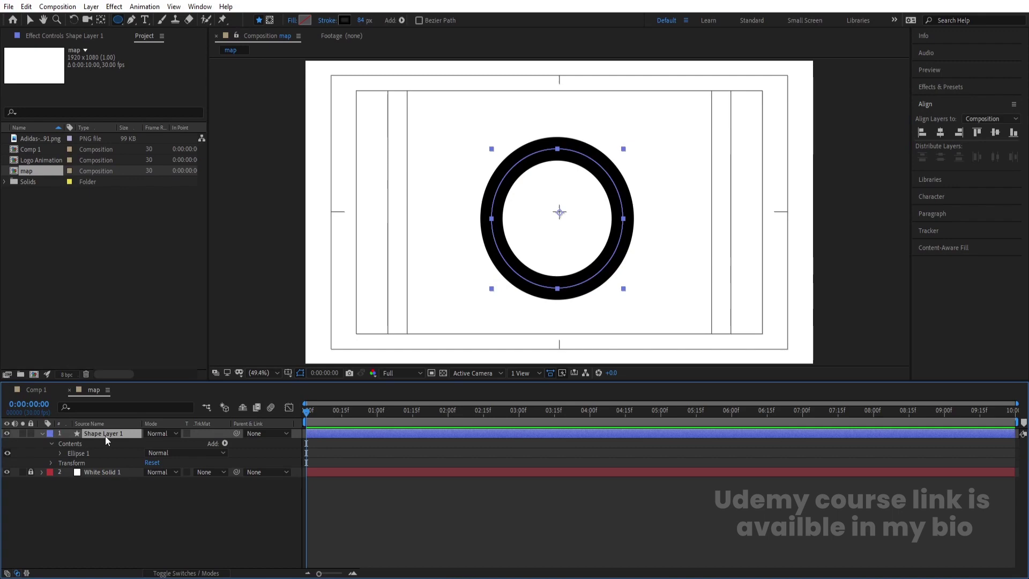
key("ctrl+alt+Home")
left_click(939, 135)
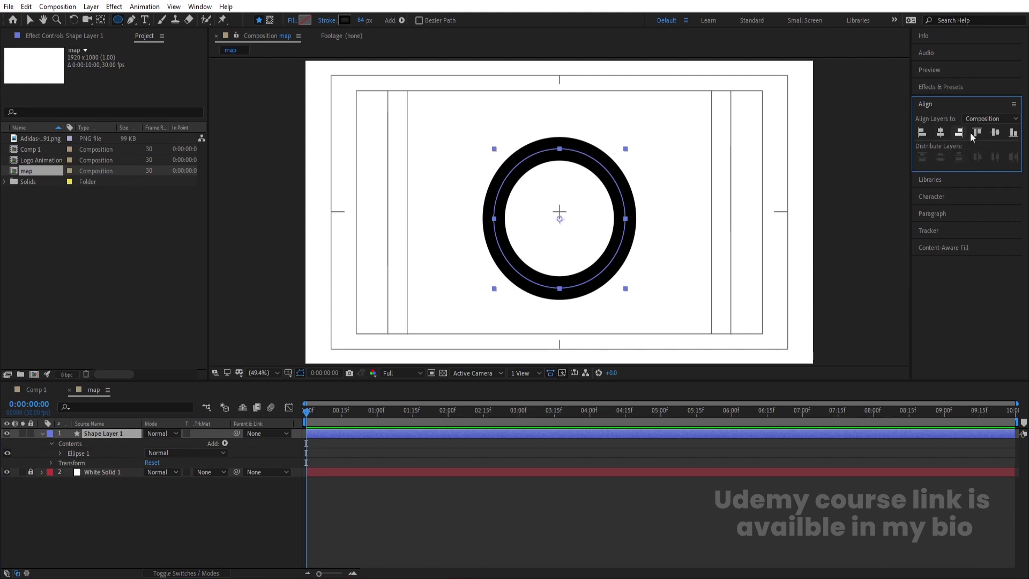
left_click(995, 133)
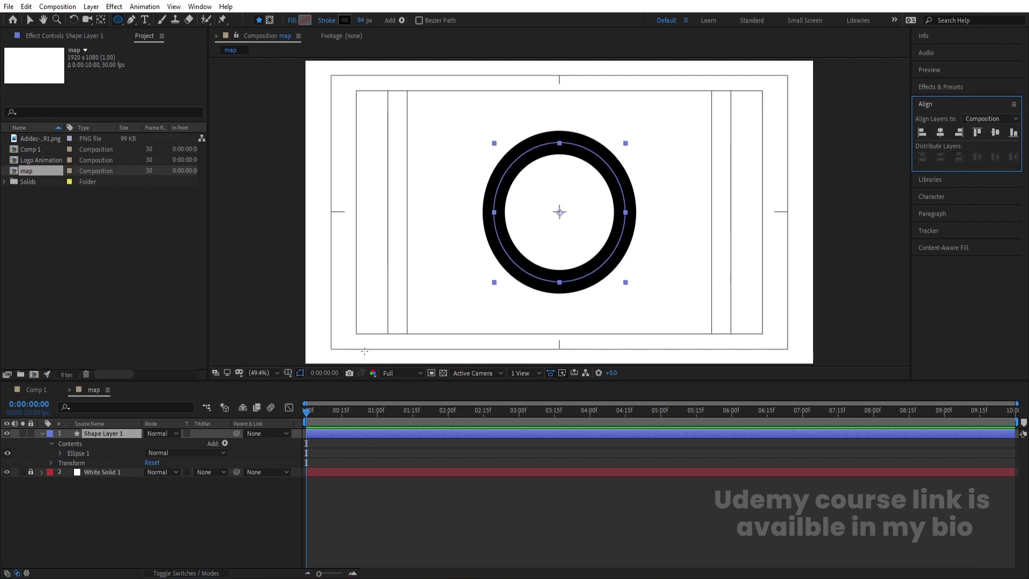
Set the ring layer's Scale to 0% with a keyframe at the start of the timeline.
left_click(179, 457)
key("s")
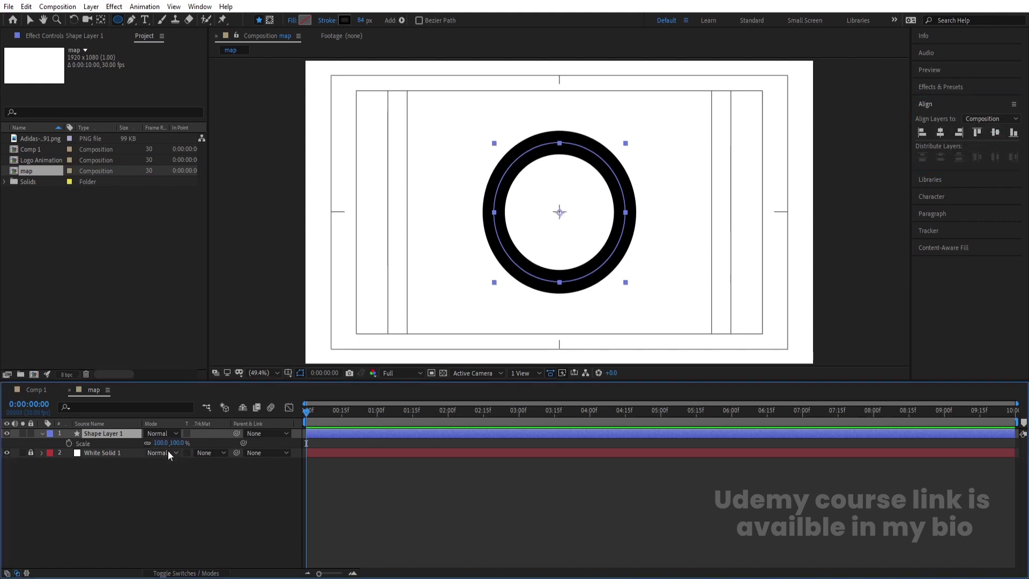
left_click(160, 442)
type("0")
left_click(90, 446)
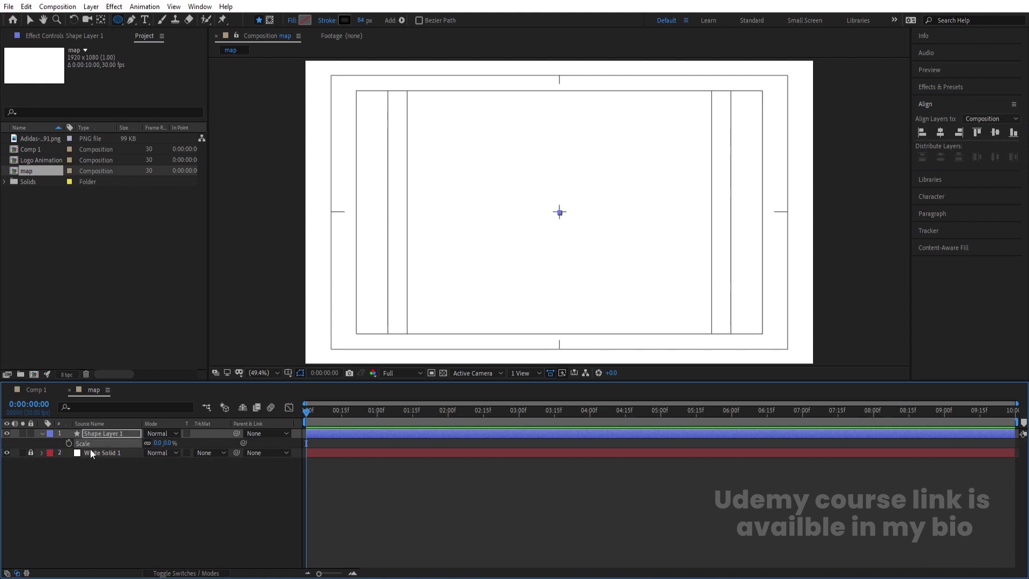
Find the ring's Stroke Width property, keyframe it at the start and show all keyframed properties.
left_click(90, 408)
type("stroke")
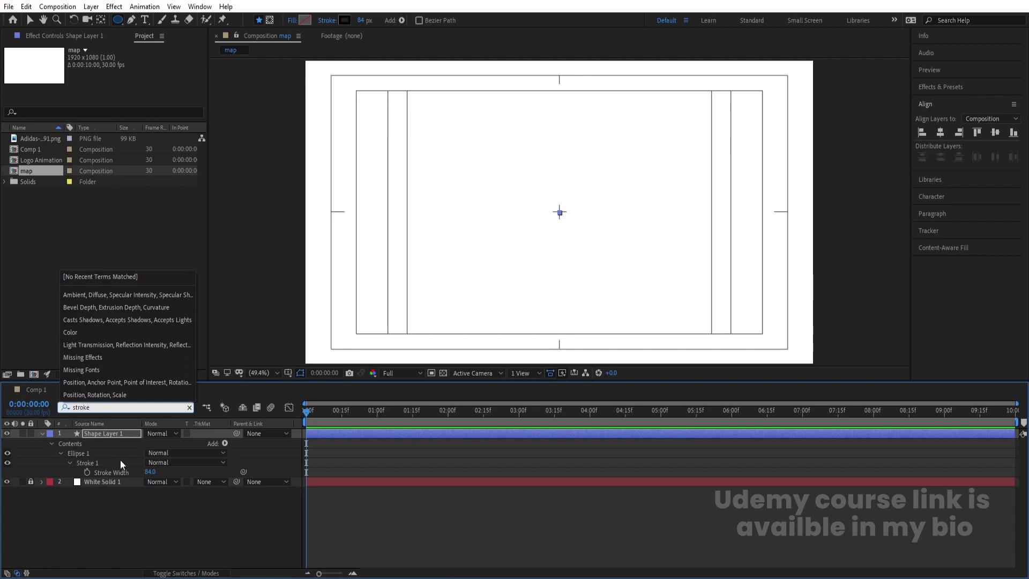
left_click(88, 472)
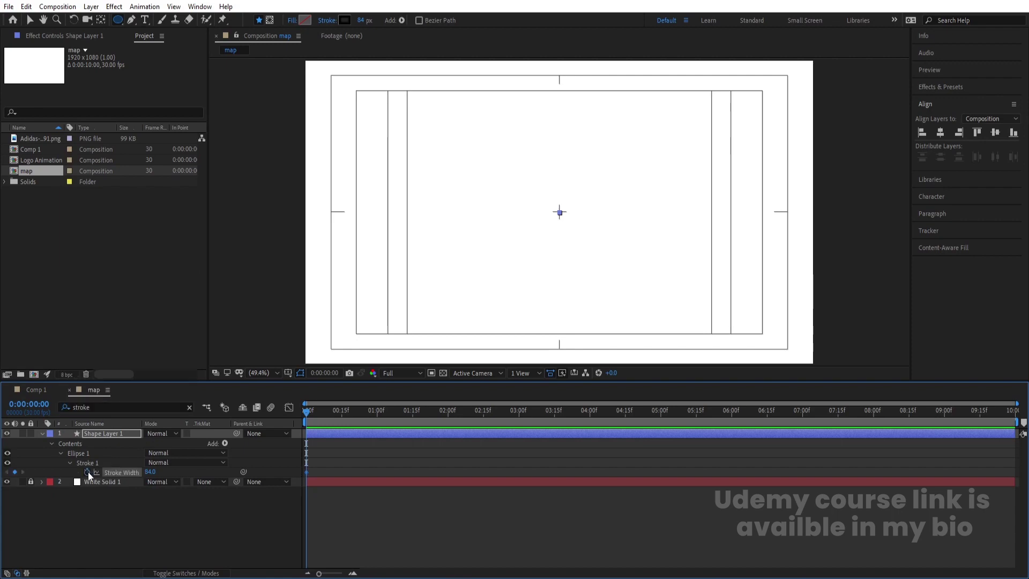
key("u")
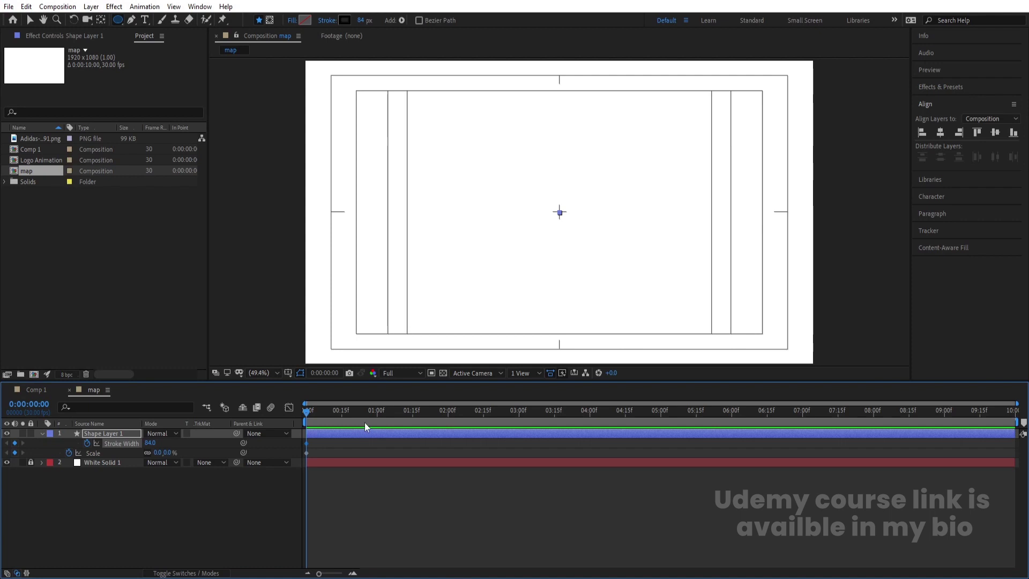
At 0:00:02:00, keyframe the ring's Scale at 547% and Stroke Width at 50, and preview the animation from the start.
left_click_drag(412, 411, 450, 423)
left_click_drag(160, 453, 373, 370)
left_click(150, 442)
type("50")
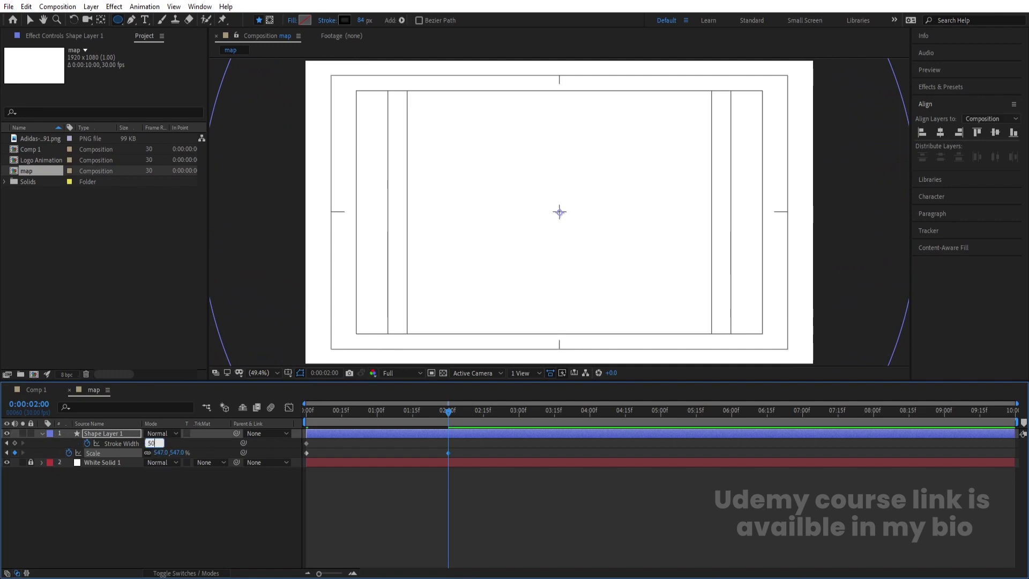
key("Return")
key("Home")
key("space")
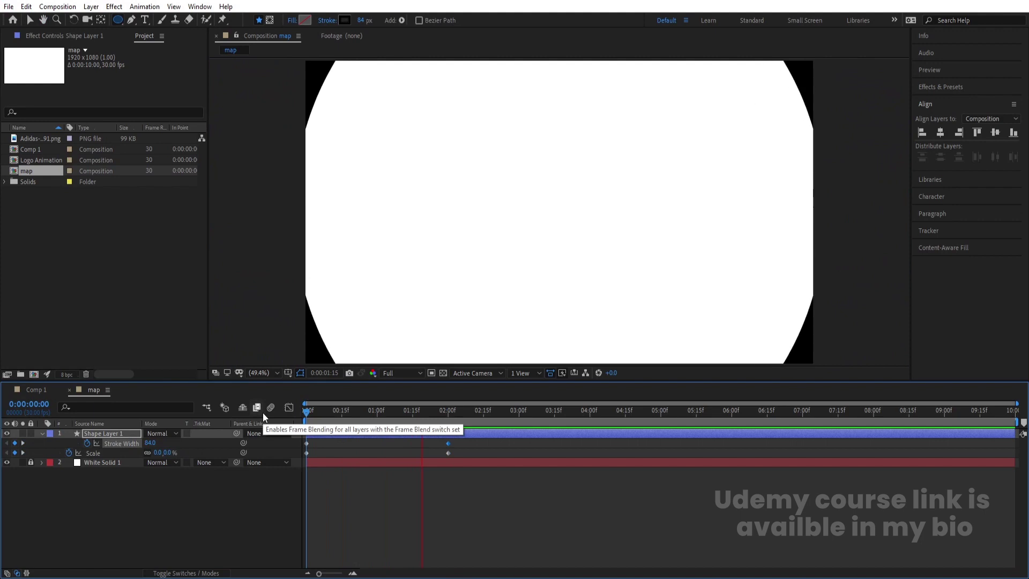
Apply Easy Ease to all of the ring's Scale and Stroke Width keyframes and preview the animation from the start.
key("space")
left_click_drag(480, 489, 293, 430)
key("F9")
key("Home")
key("space")
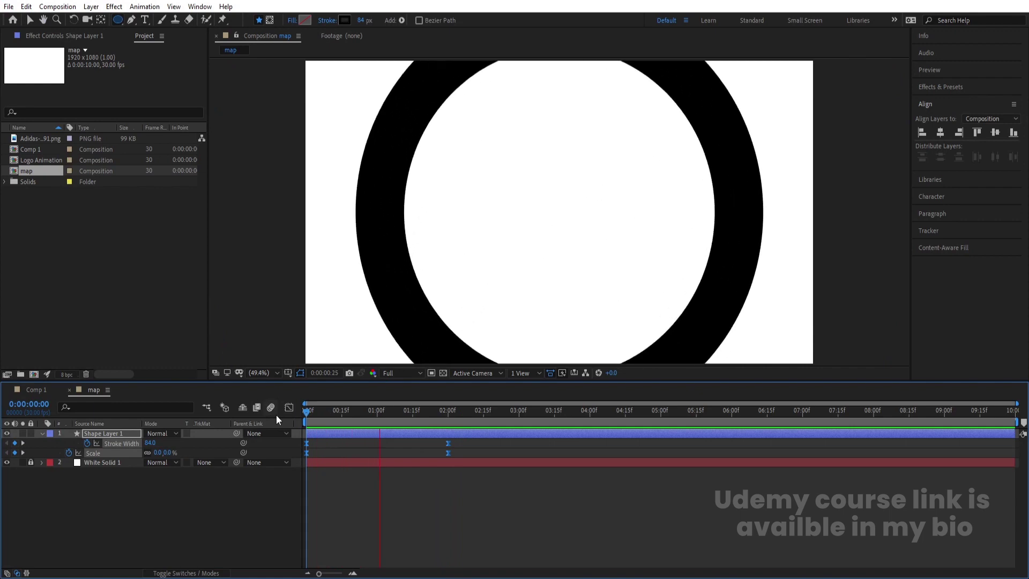
key("space")
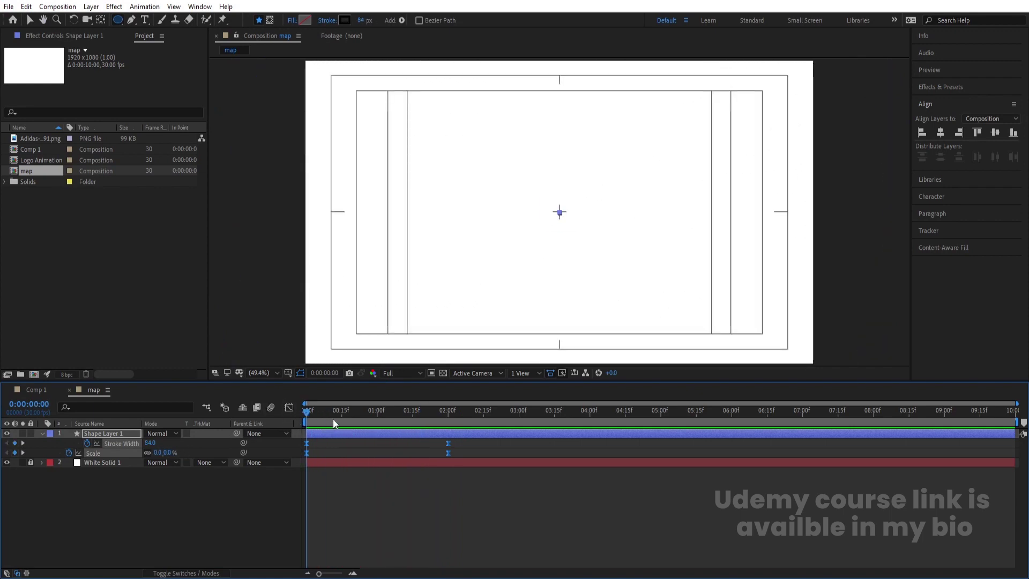
Add the expression loopOut() to the ring layer's Scale property.
left_click(342, 414)
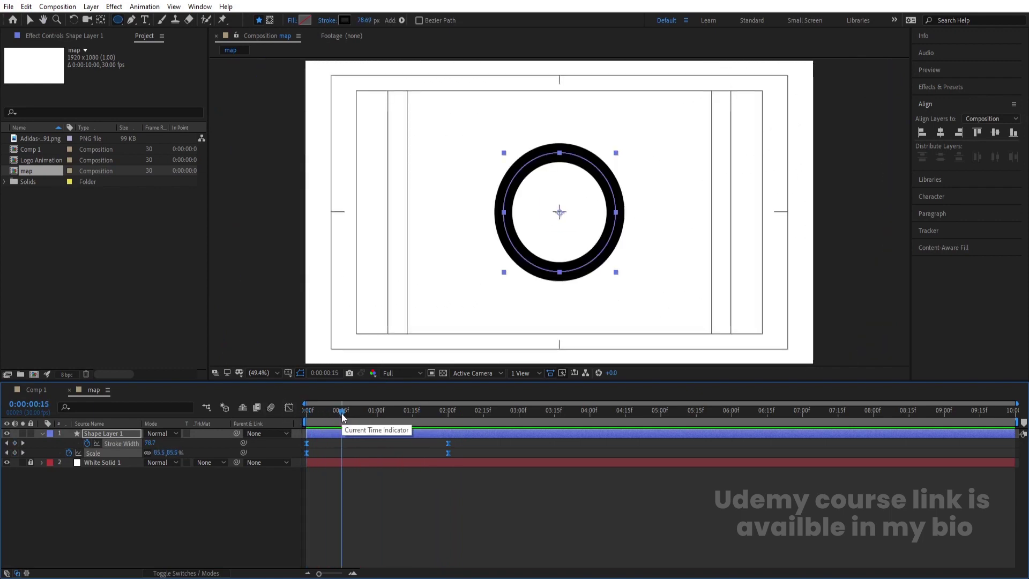
left_click(339, 442)
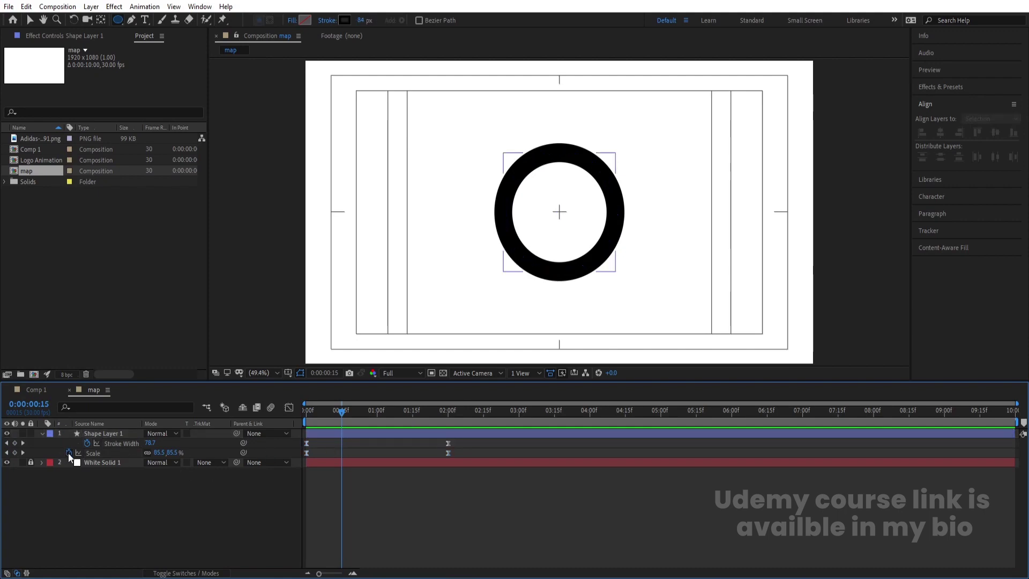
left_click(69, 453, "alt")
type("loop")
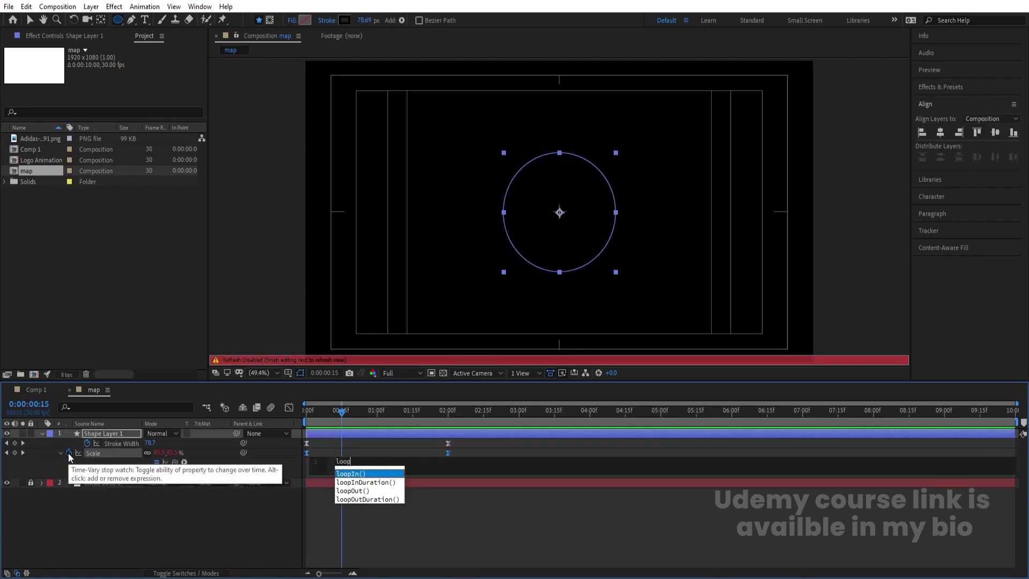
key("Down")
key("Down")
key("Return")
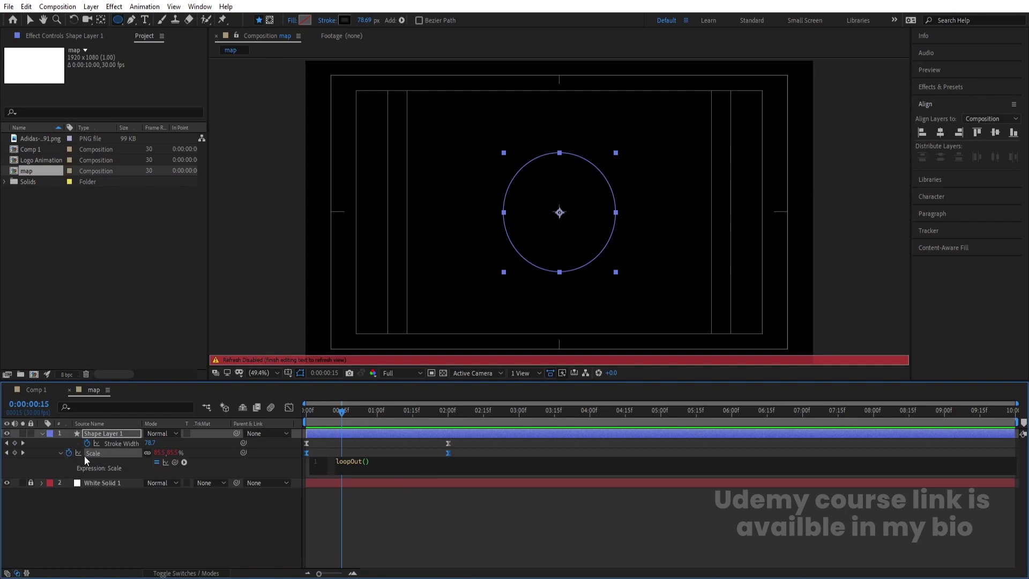
left_click(117, 504)
Copy the loopOut() expression from Scale and paste it onto the ring's Stroke Width property.
left_click(318, 463)
key("ctrl+c")
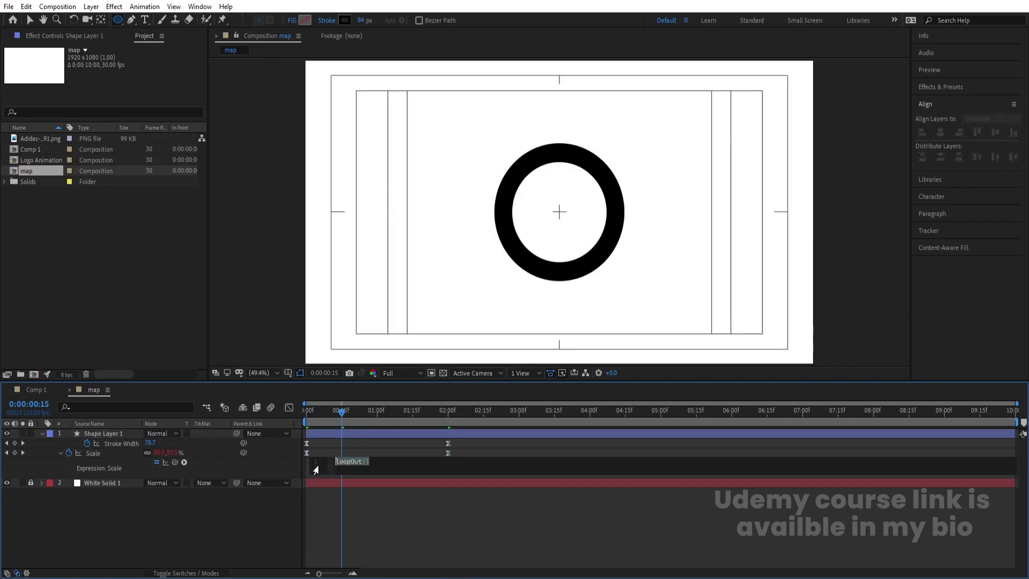
left_click(205, 531)
left_click(88, 442)
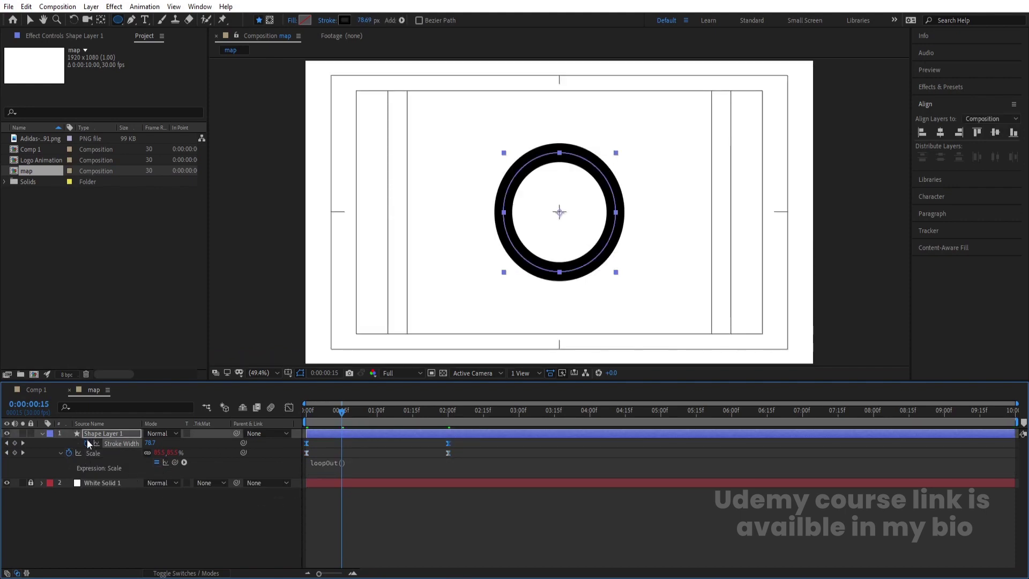
key("ctrl+v")
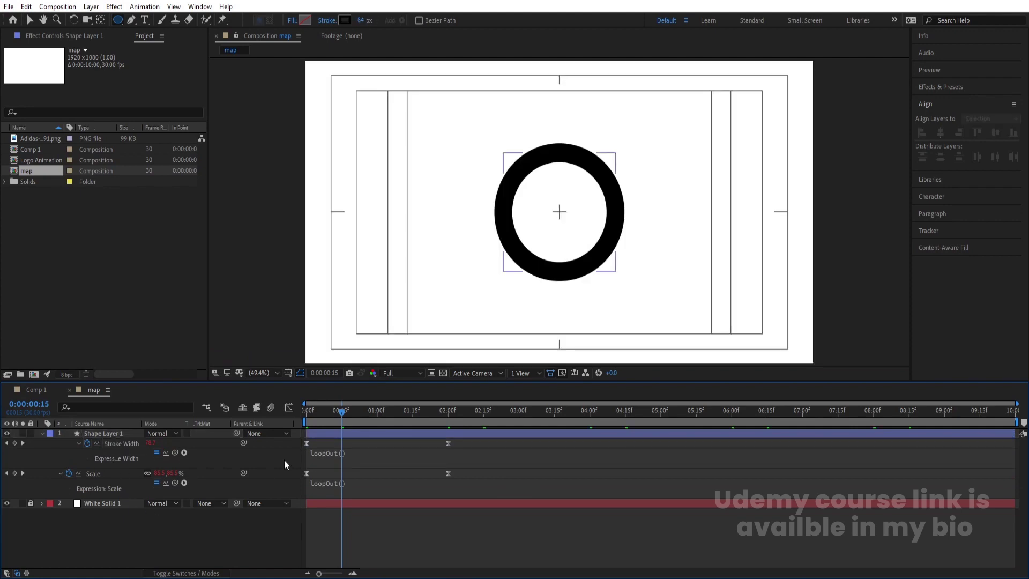
Set the ring's Stroke Width to 60 at the start and 30 at 0:00:02:00, and preview the animation.
left_click_drag(317, 415, 251, 414)
left_click(150, 443)
type("60")
key("Return")
key("k")
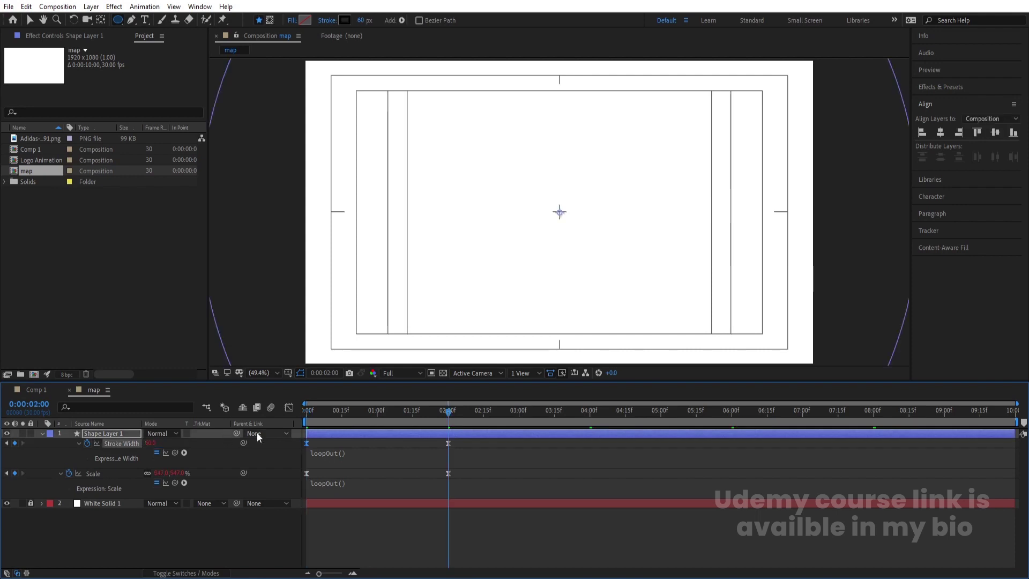
left_click(150, 443)
type("30")
key("Return")
left_click_drag(345, 410, 268, 400)
key("space")
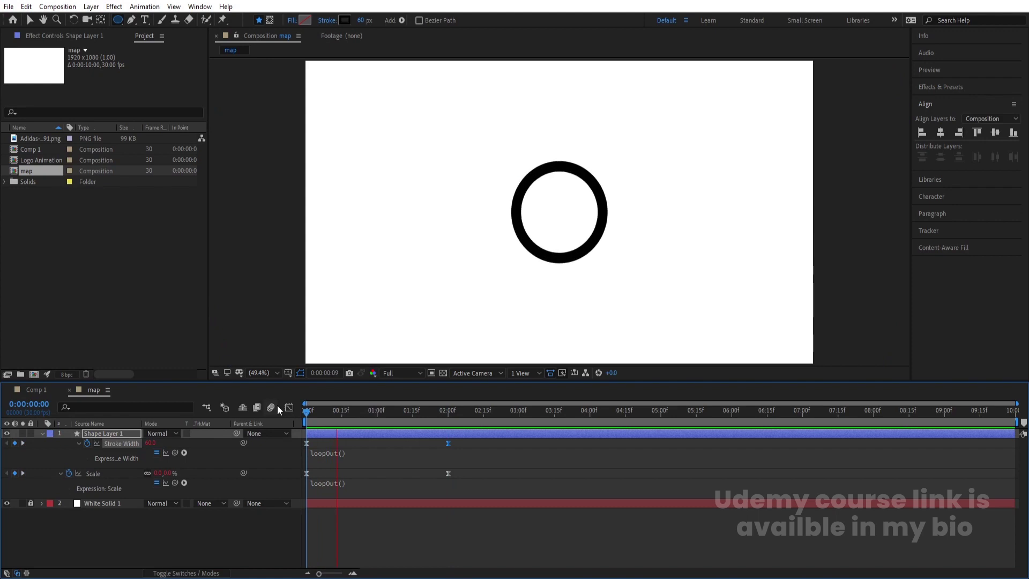
key("space")
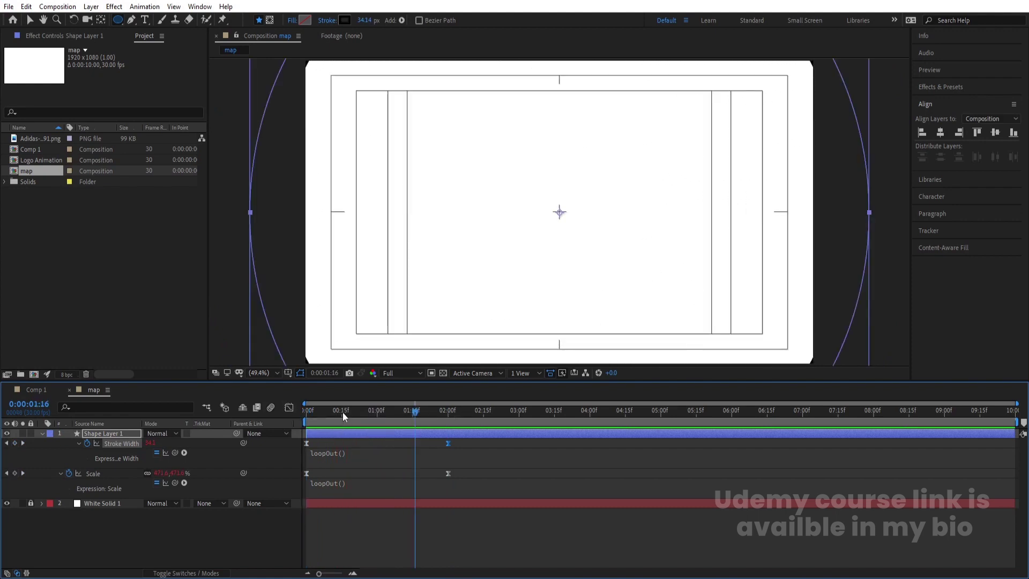
Duplicate the ring layer four times, starting the copies at 0:00:00:15, 0:00:01:00, 0:00:01:15 and 0:00:02:00.
left_click(342, 410)
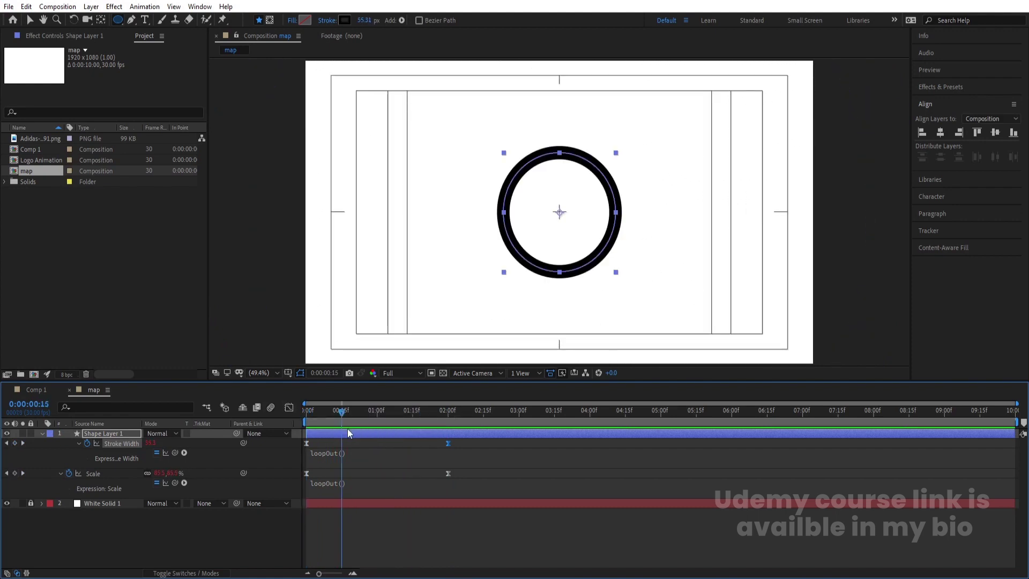
key("ctrl+d")
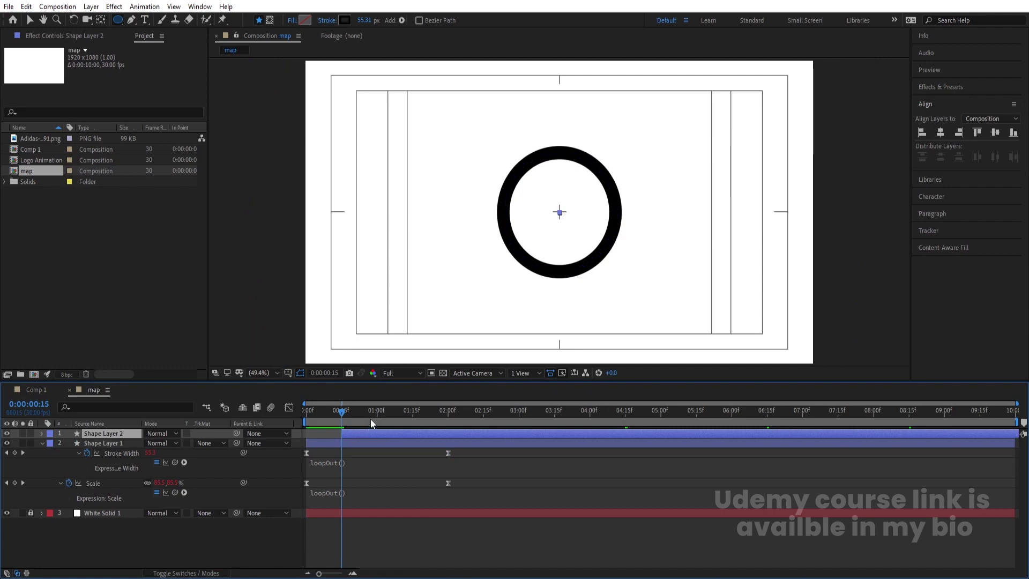
left_click(377, 411)
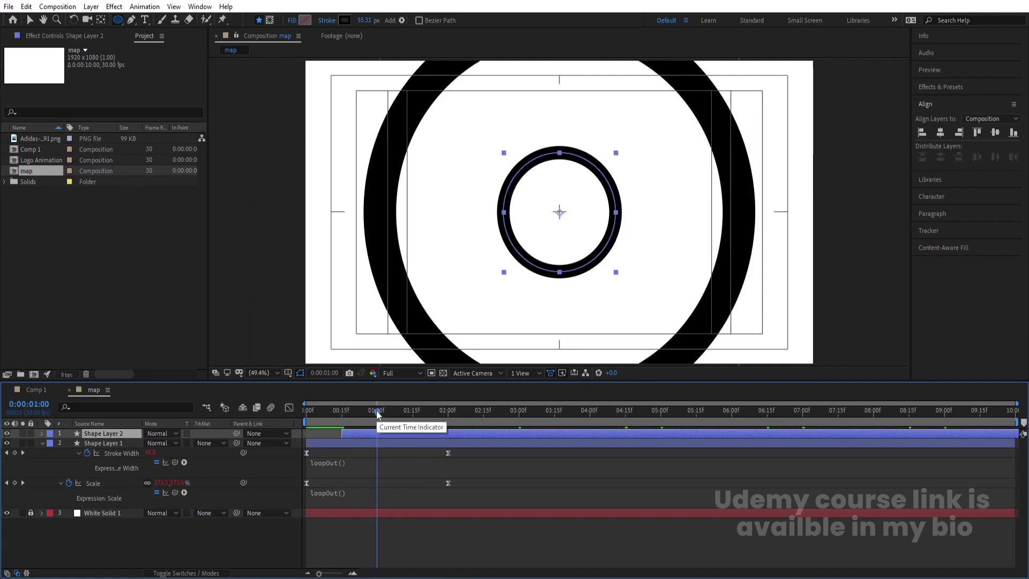
key("ctrl+d")
key("bracketleft")
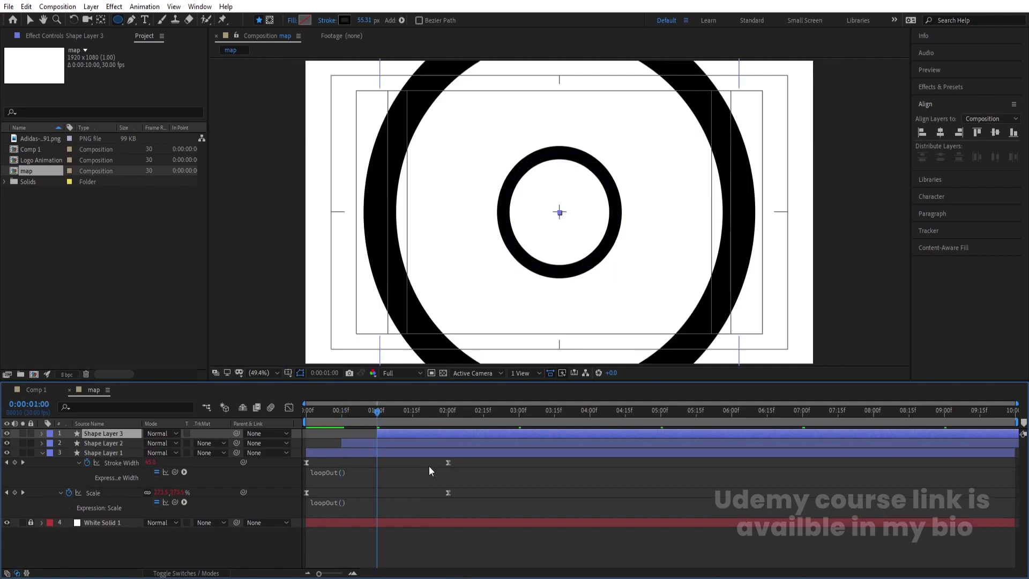
left_click(413, 411)
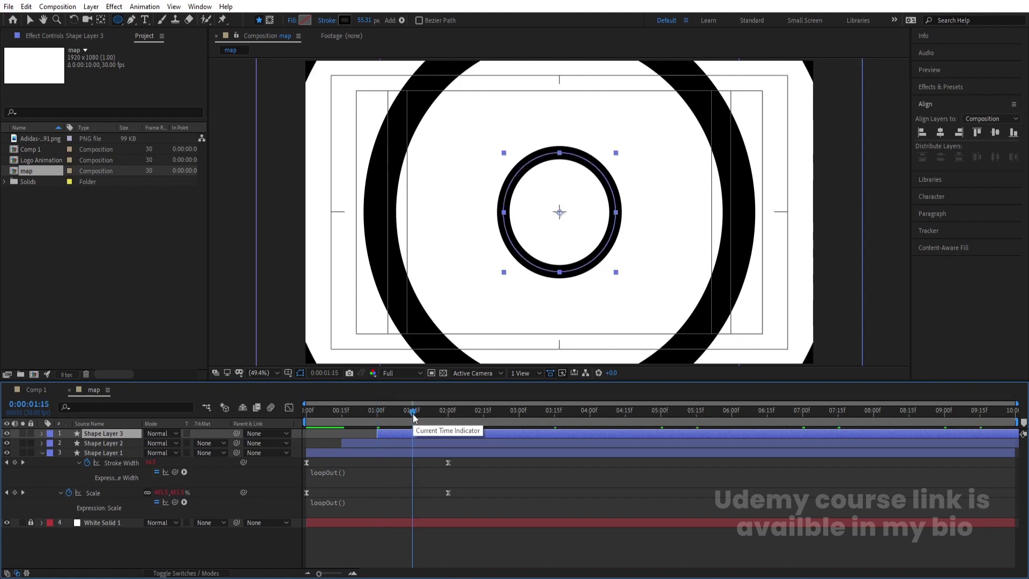
key("ctrl+d")
key("bracketleft")
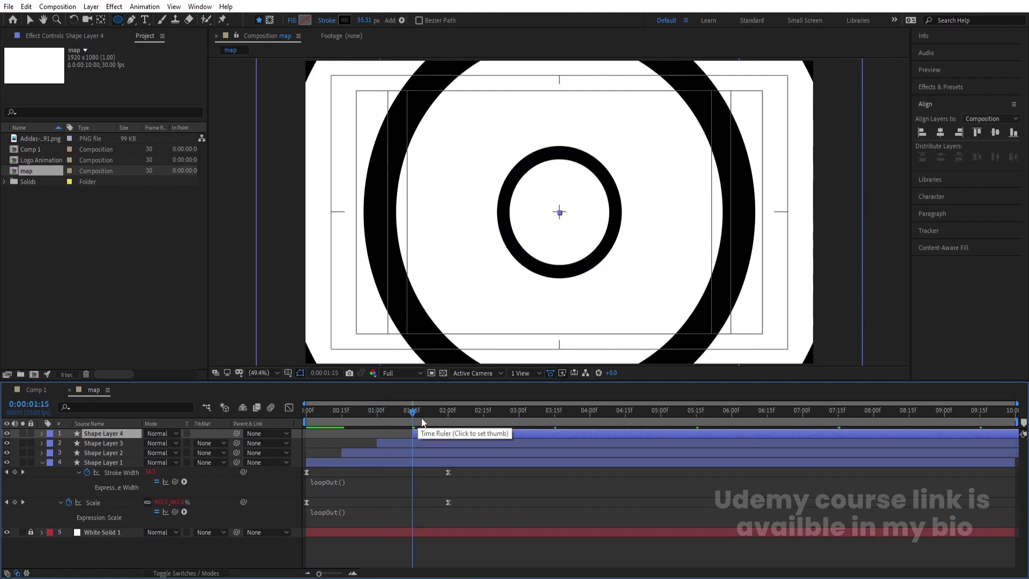
left_click(448, 416)
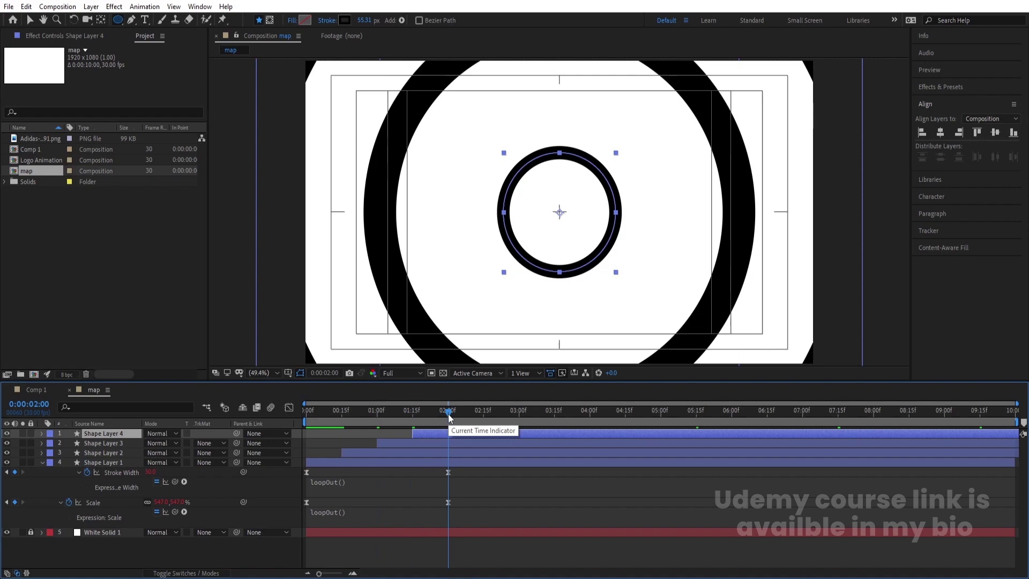
key("ctrl+d")
key("bracketleft")
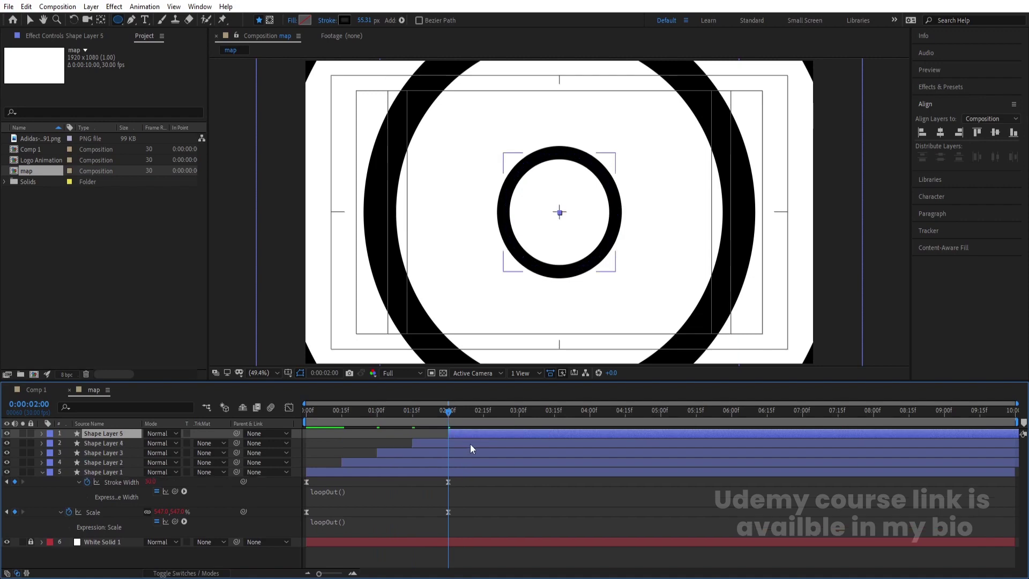
Trim the starts of all five ring layers at 0:00:02:00, shift them together to the composition's start and preview the rings.
left_click(443, 471, "shift")
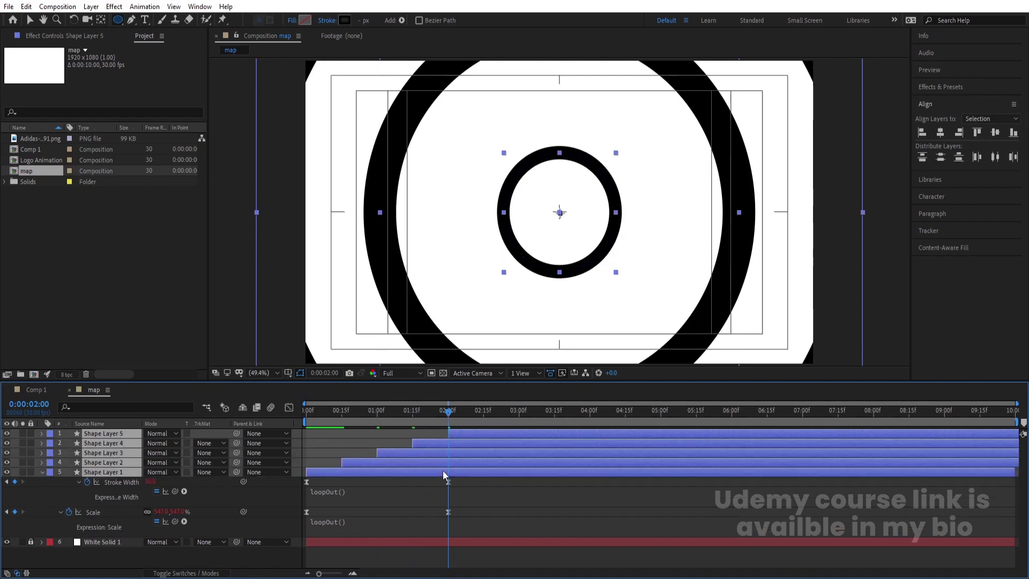
key("bracketleft")
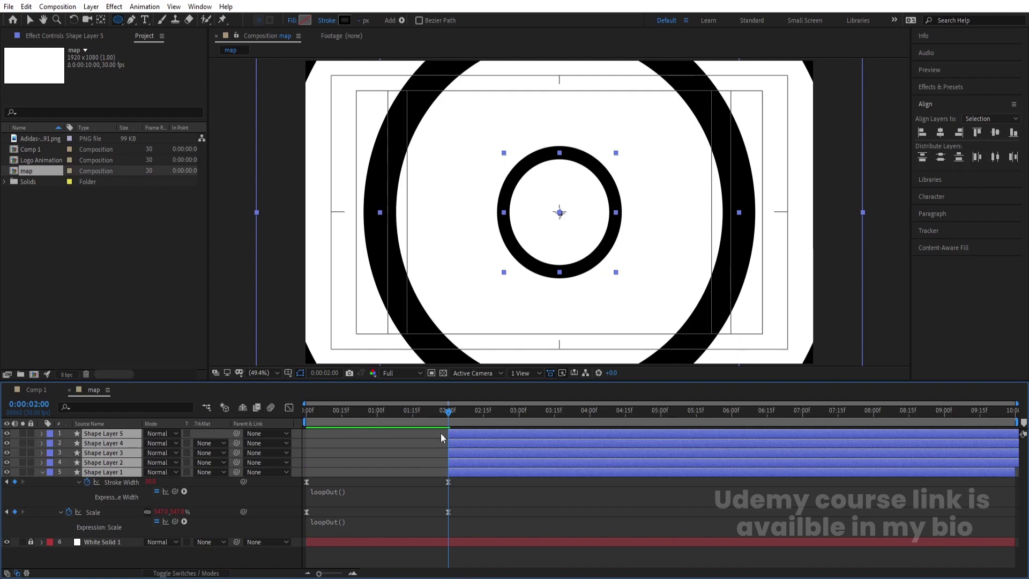
left_click_drag(404, 410, 287, 424)
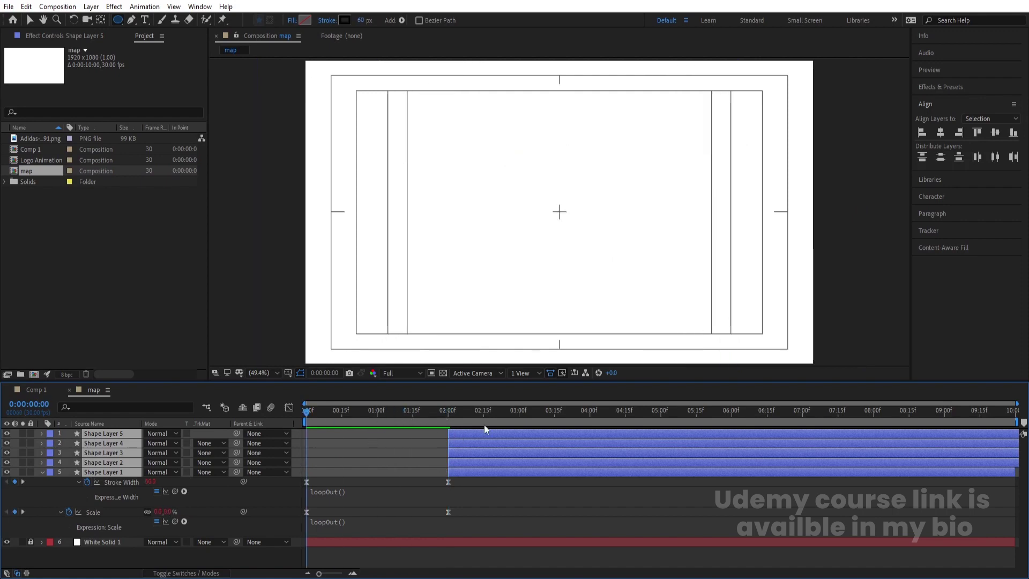
left_click_drag(486, 433, 393, 441)
left_click_drag(364, 439, 355, 436)
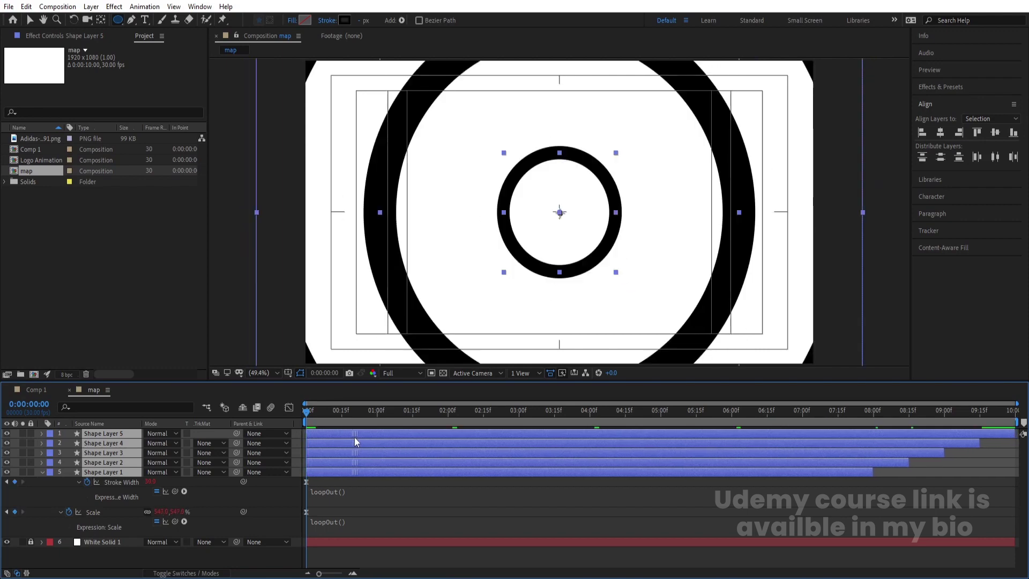
key("space")
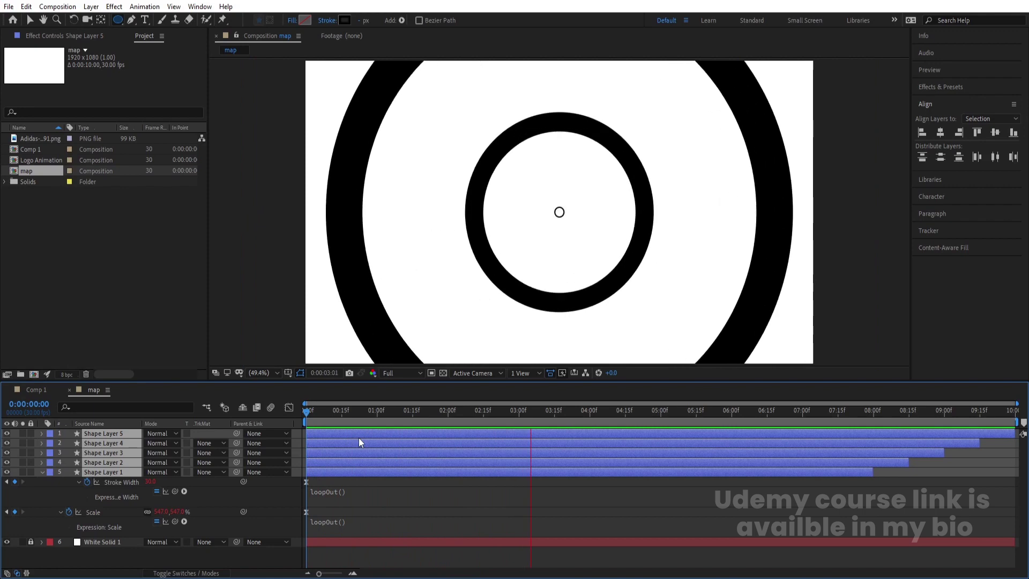
key("space")
key("space")
key("space")
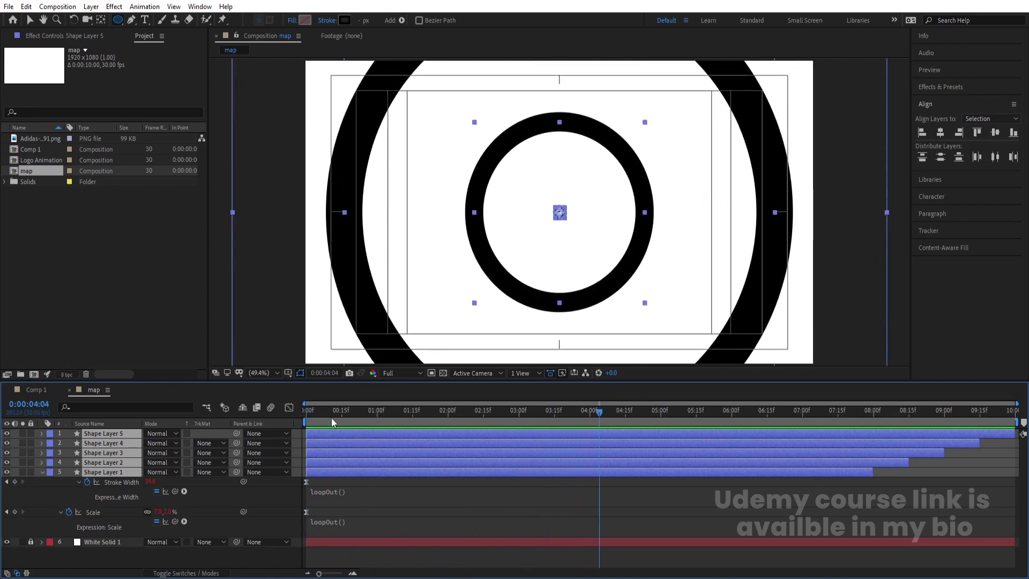
Collapse the ring layers' keyframed properties and add an adjustment layer above them.
left_click(334, 478)
key("u")
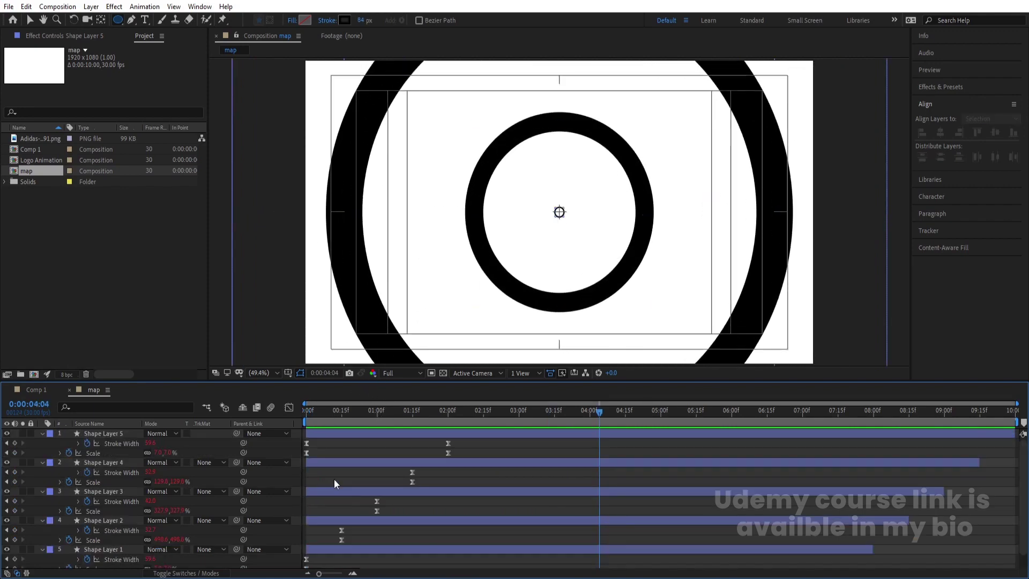
key("u")
right_click(206, 532)
mouse_move(300, 408)
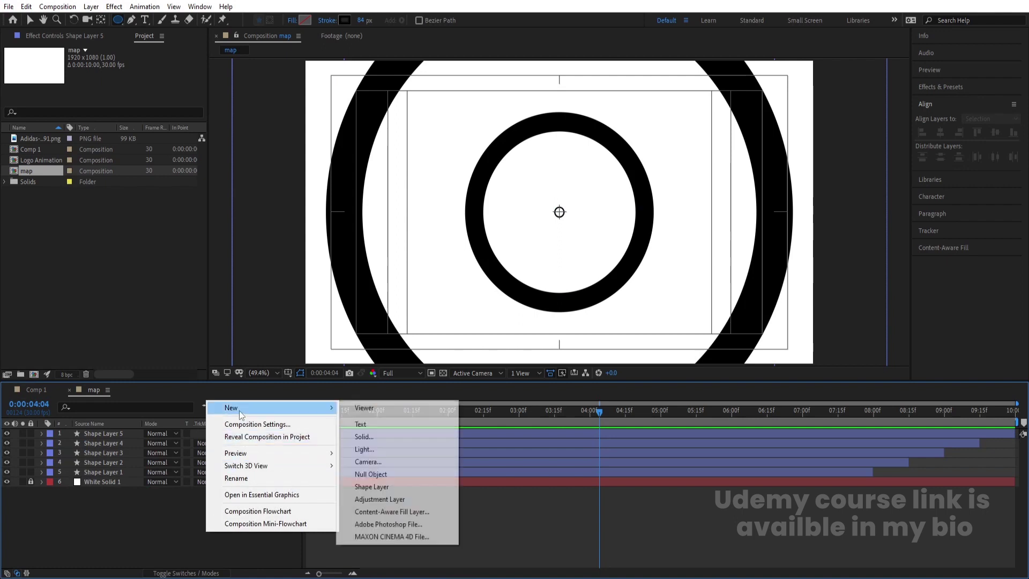
left_click(378, 499)
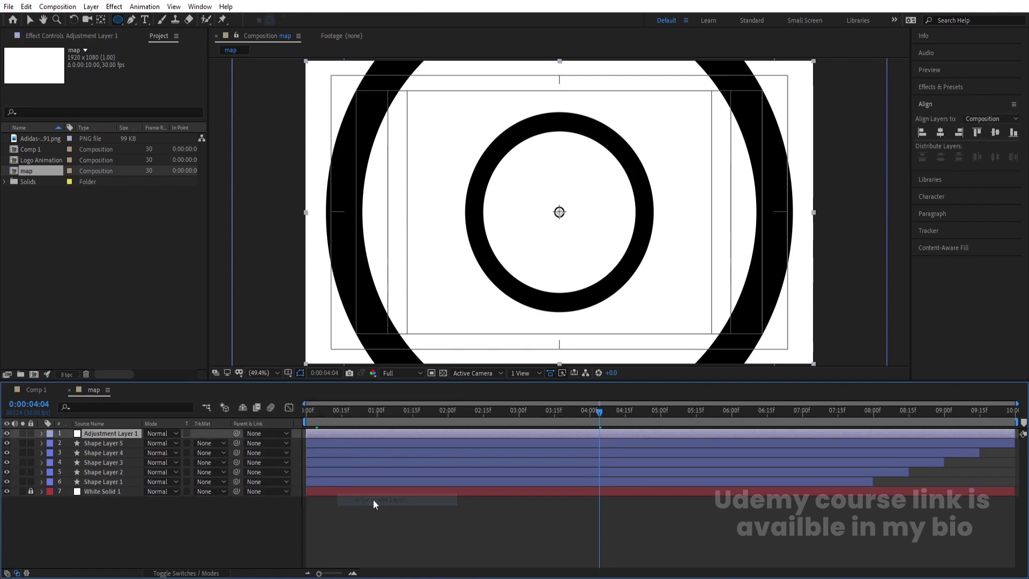
Apply Gaussian Blur to the adjustment layer with Blurriness set to 50.
left_click(960, 92)
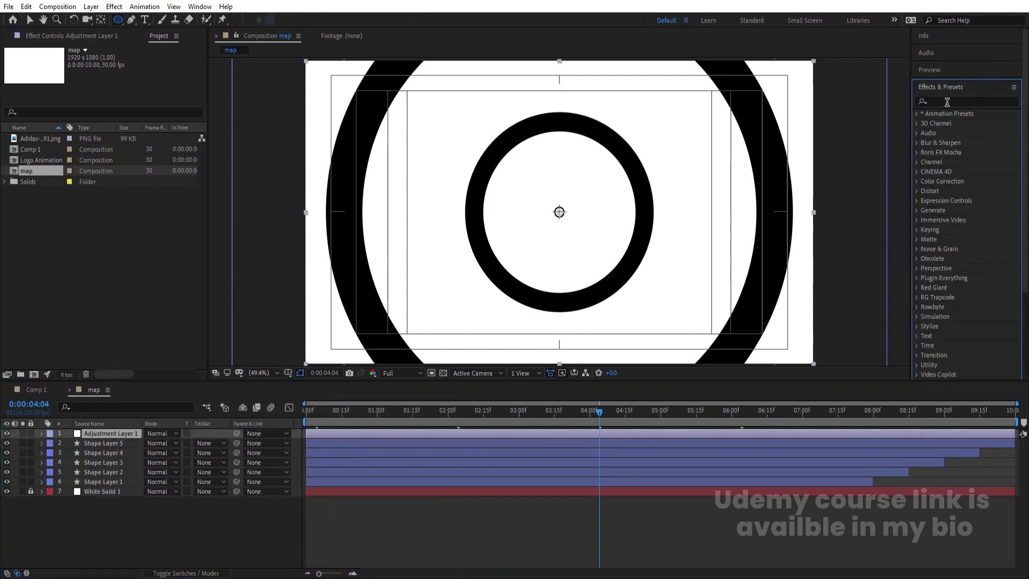
left_click(947, 102)
type("blu")
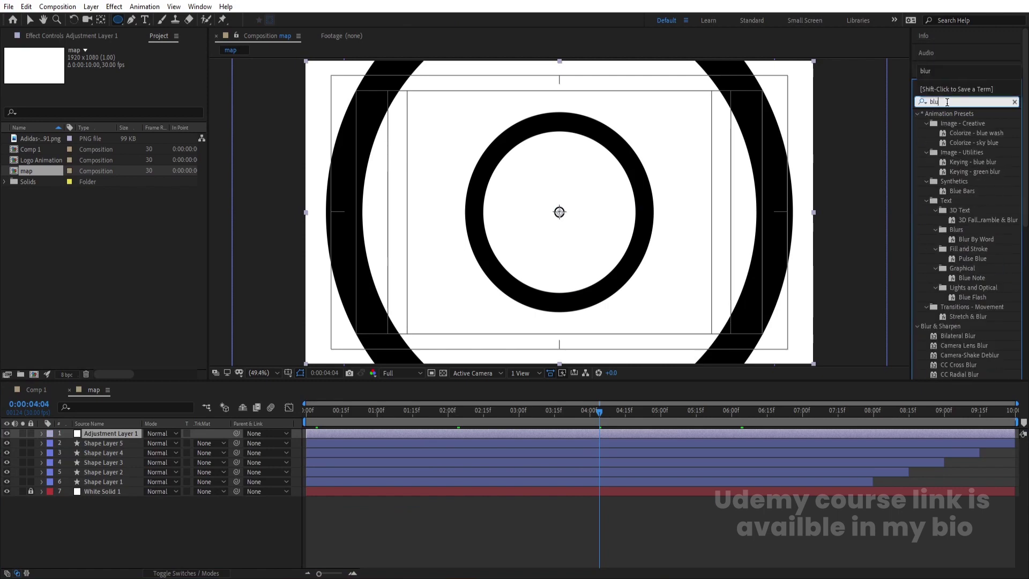
scroll(957, 357, "down", 5)
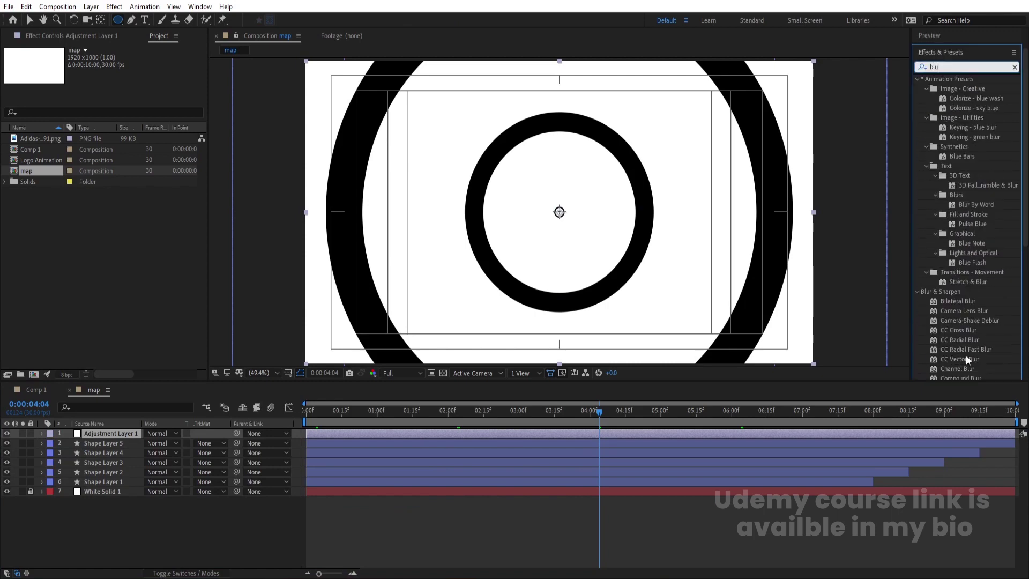
double_click(967, 338)
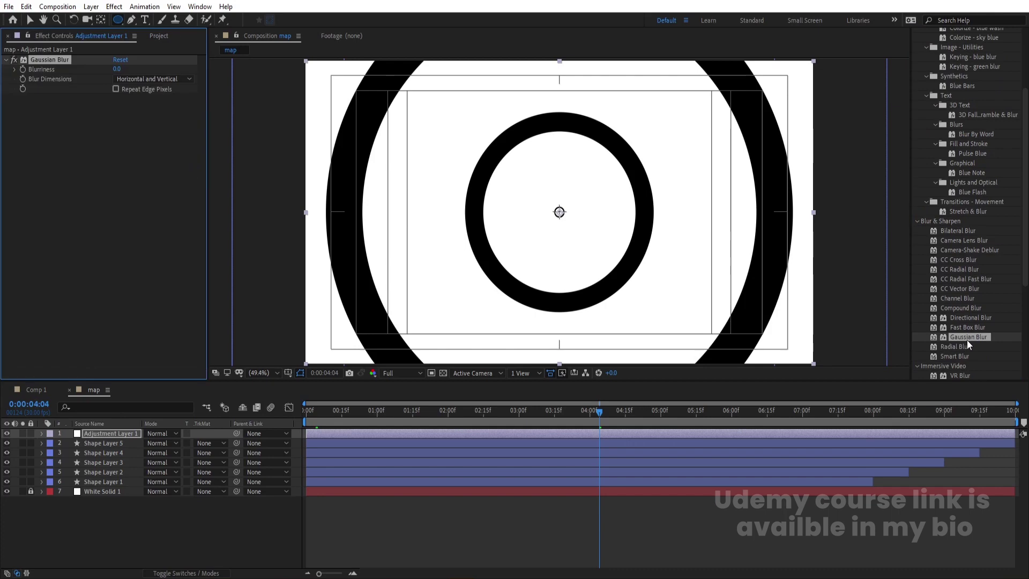
left_click(115, 69)
type("50")
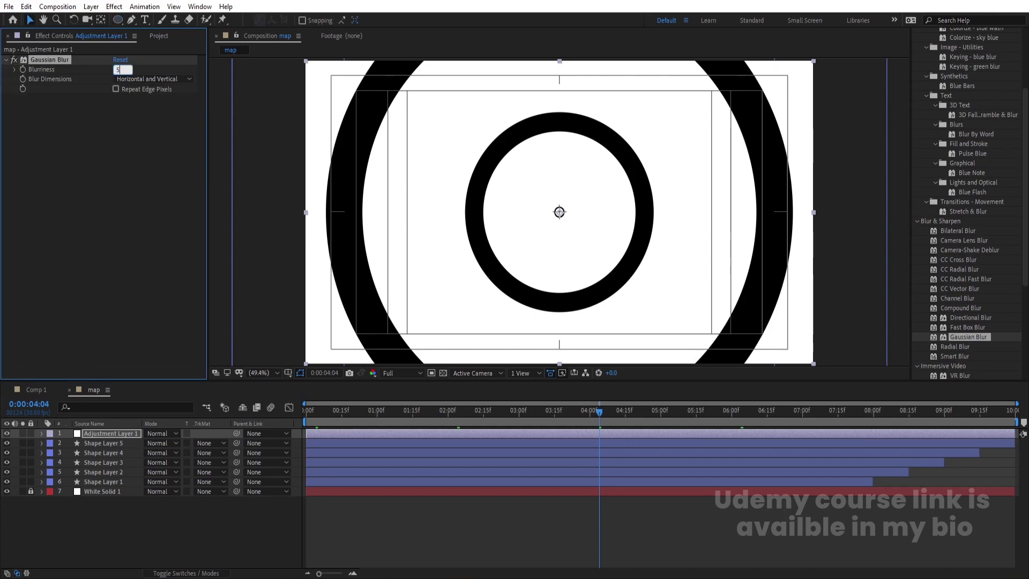
key("Return")
left_click(167, 529)
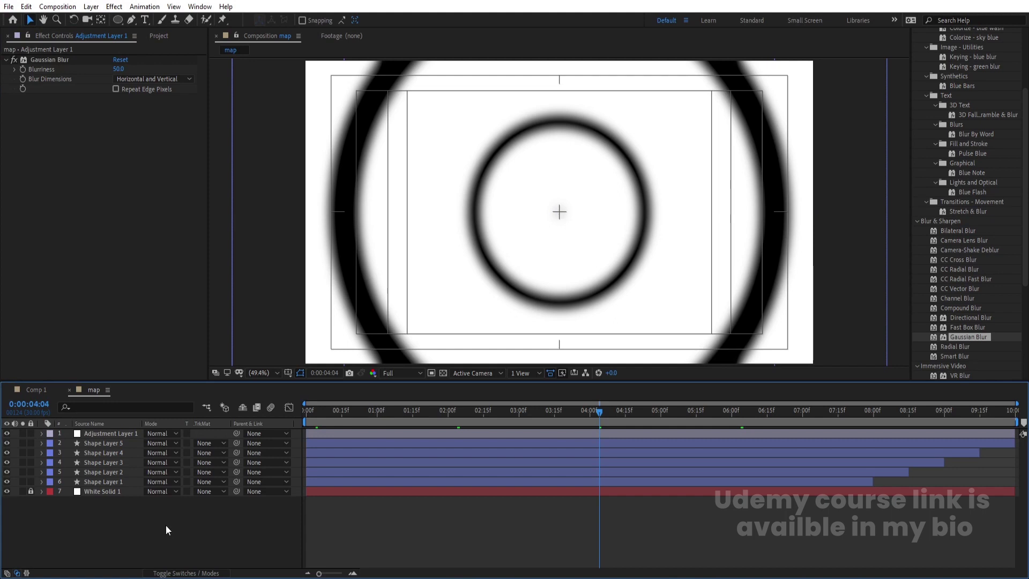
Add a second adjustment layer on top of the map composition and apply the Mosaic effect to it.
key("ctrl+alt+y")
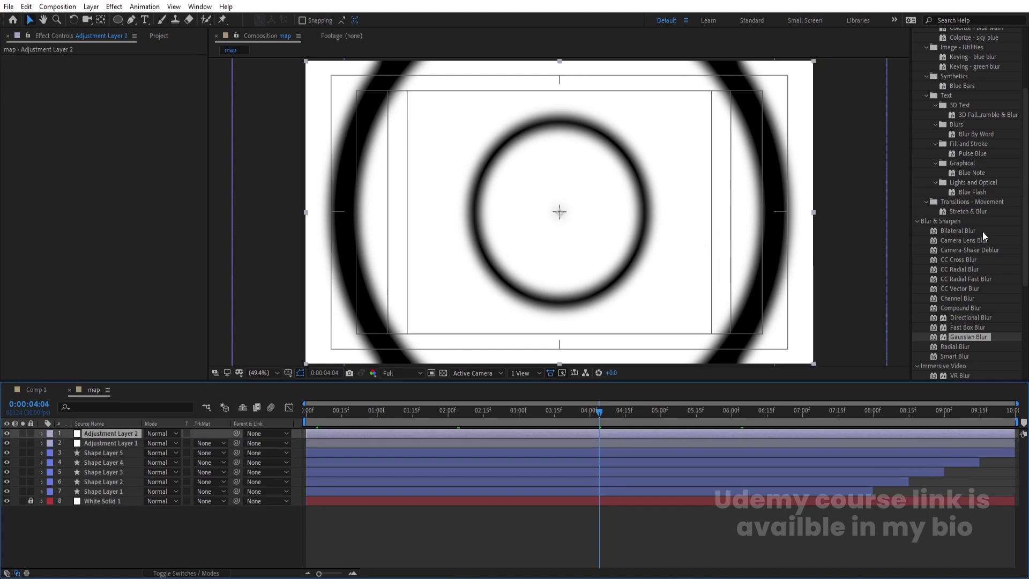
scroll(982, 231, "up", 3)
left_click(949, 101)
type("mos")
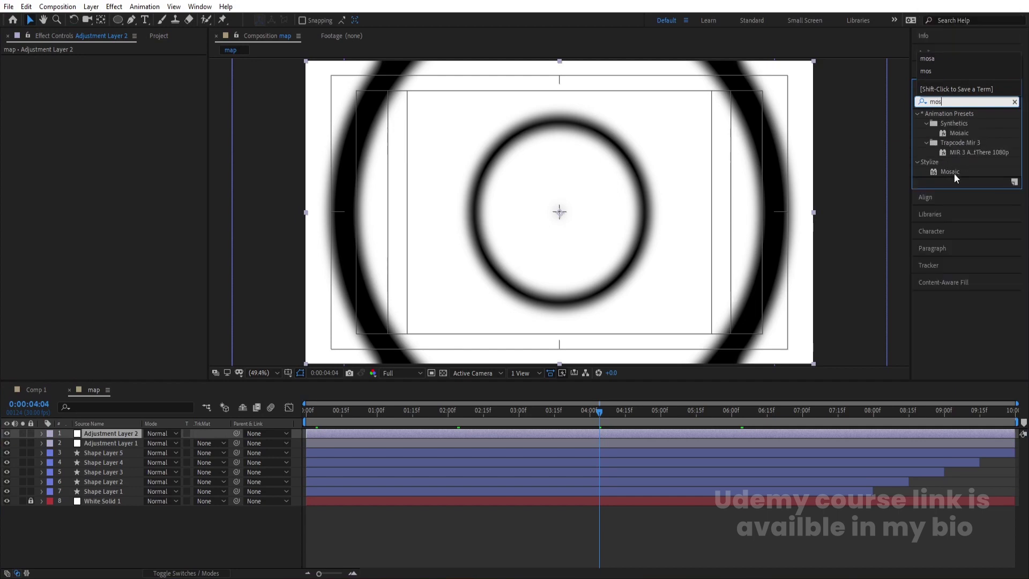
double_click(954, 173)
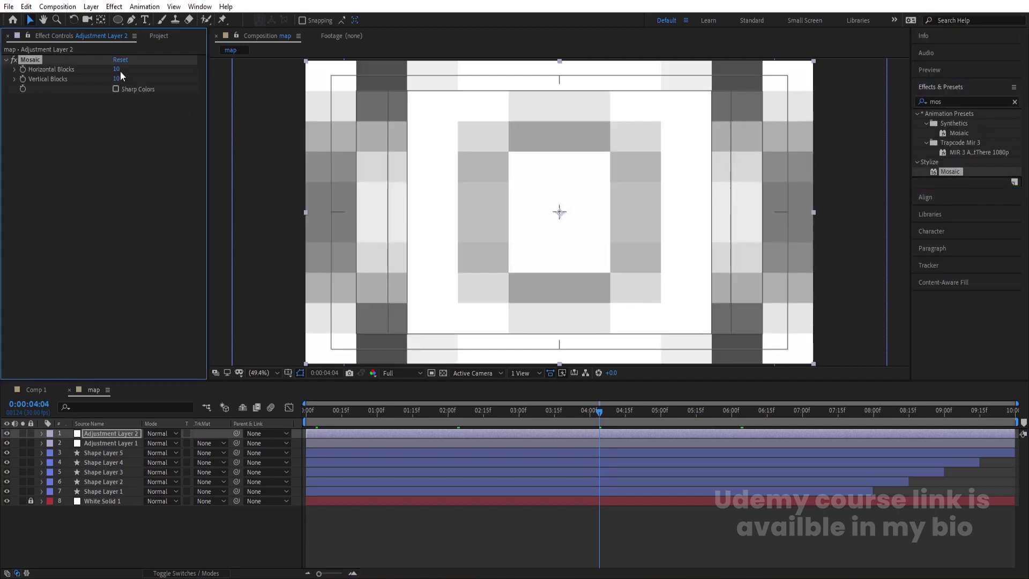
Set Mosaic's Horizontal Blocks and Vertical Blocks to 30 and preview the pixelated rings.
left_click(117, 70)
type("30")
left_click(119, 79)
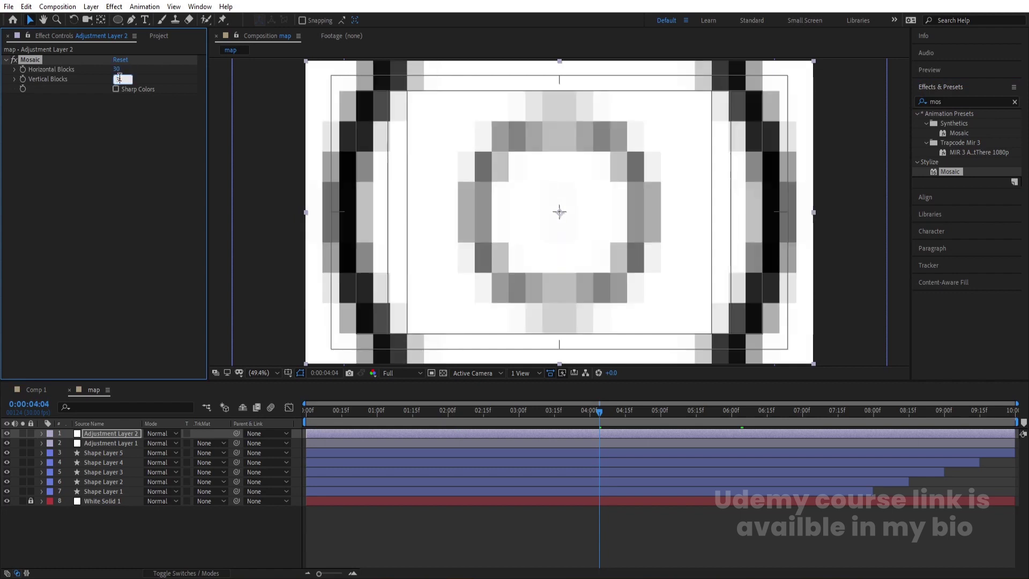
key("Return")
key("space")
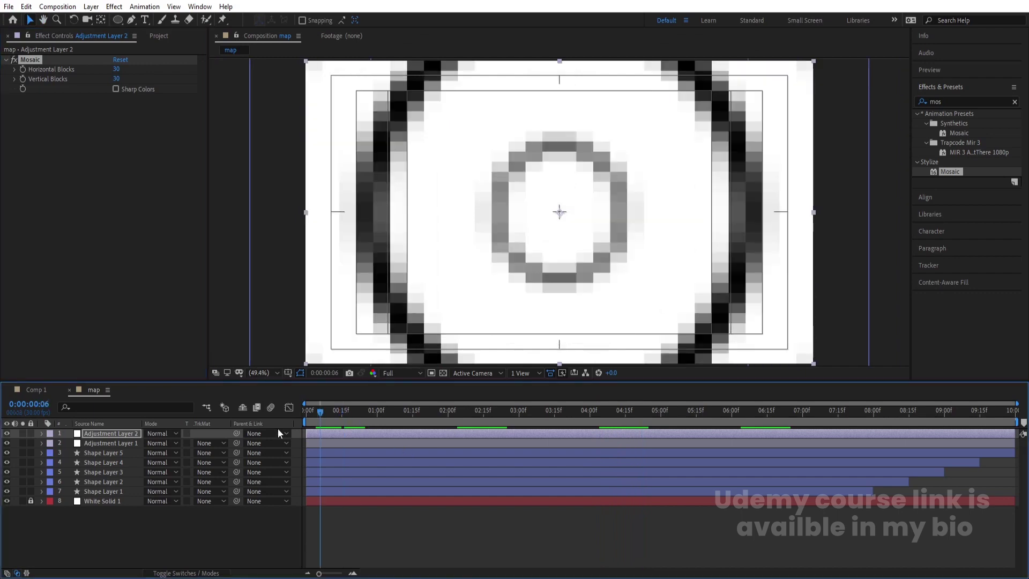
left_click(201, 542)
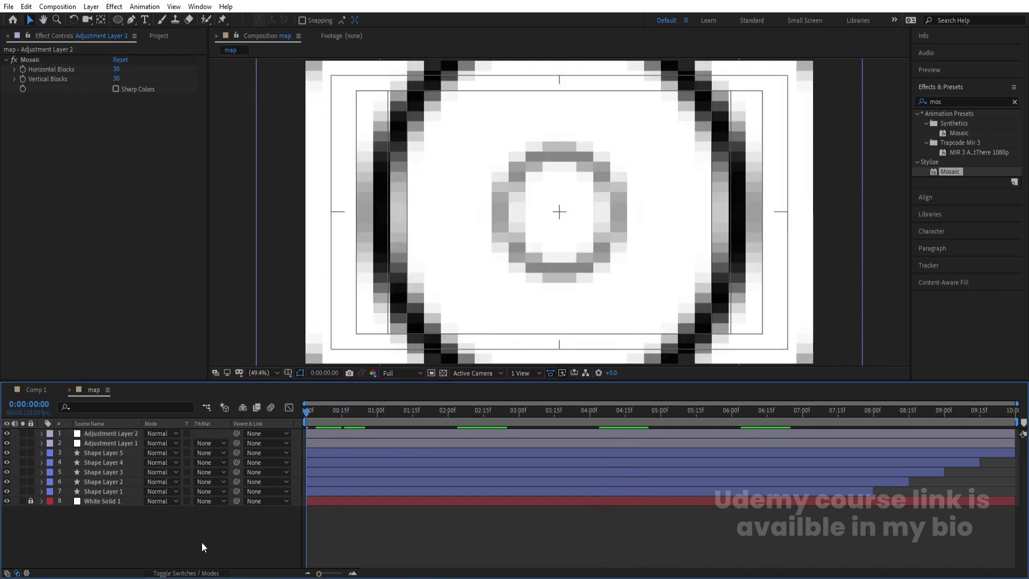
Draw a straight horizontal line with the Pen tool just above the frame's centre and set its stroke width to 50 px.
left_click(130, 24)
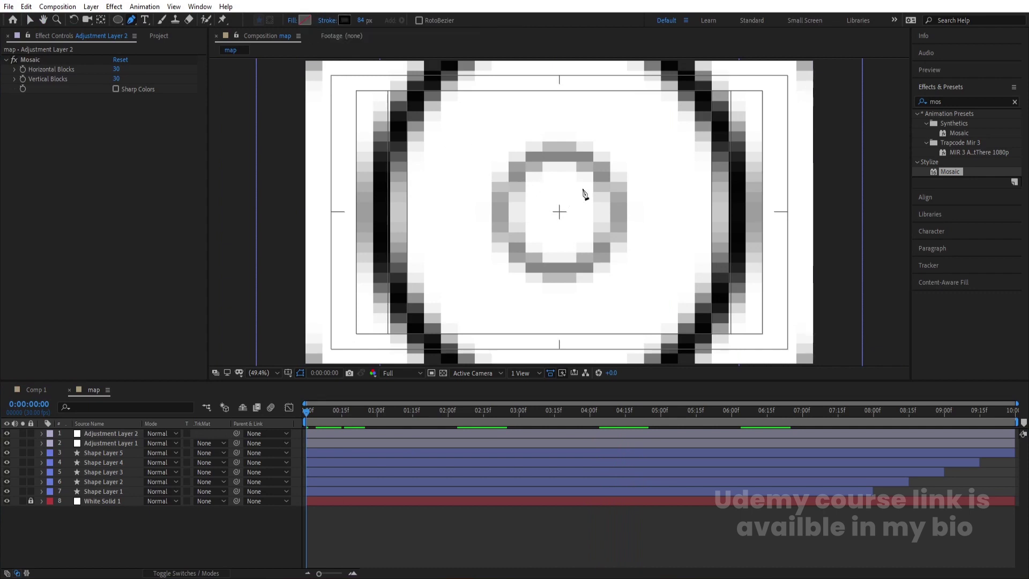
left_click(611, 186)
left_click(457, 186)
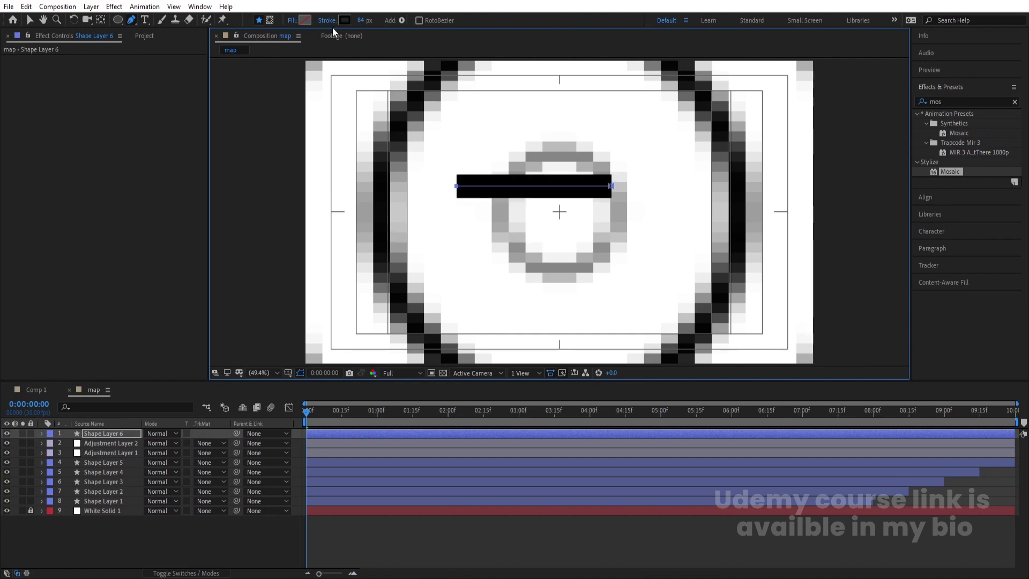
left_click(360, 20)
type("80")
key("Return")
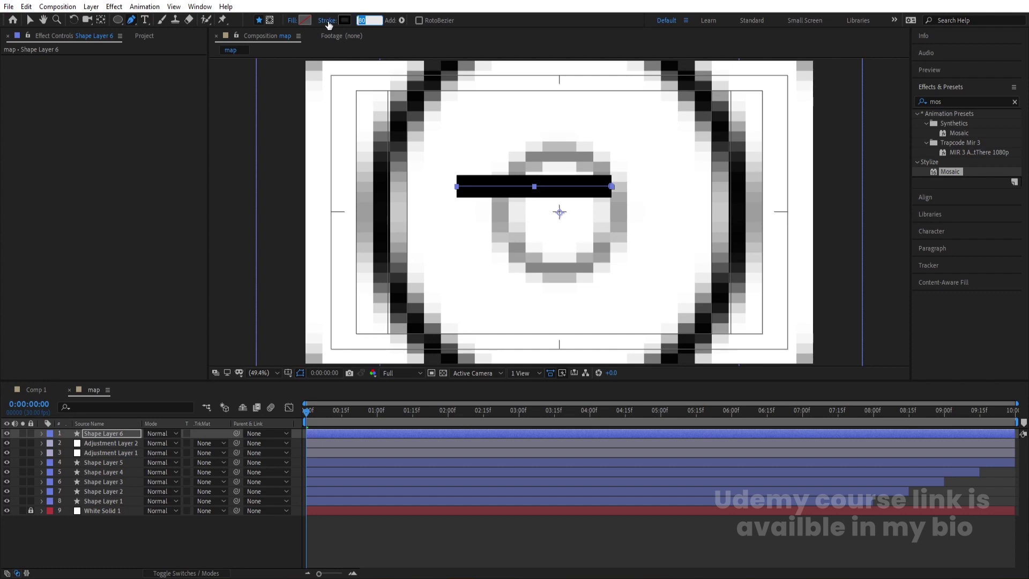
type("50")
key("Return")
Centre the new line layer's anchor point on the line and shift the line slightly left.
left_click(112, 436)
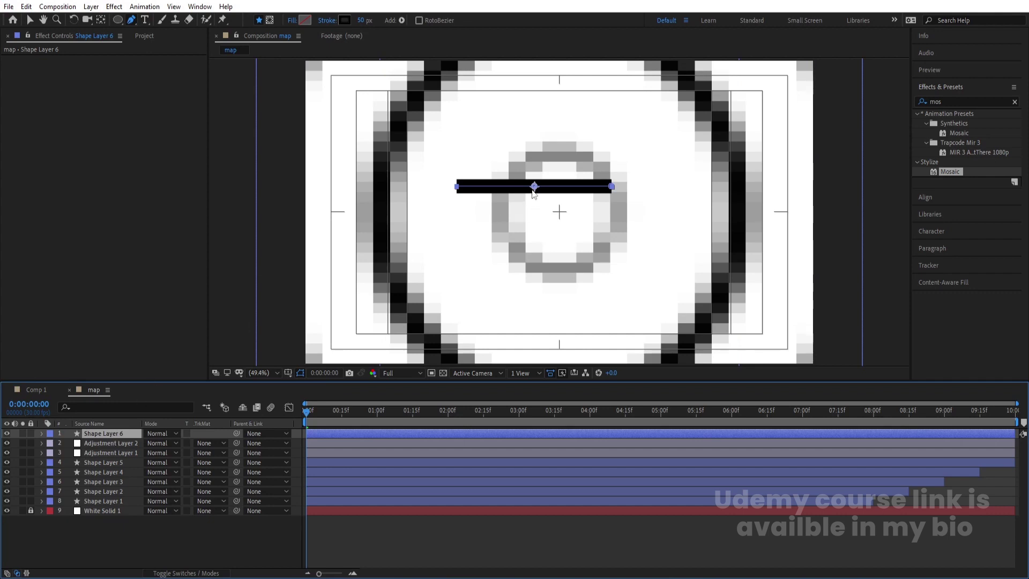
key("v")
left_click_drag(535, 193, 510, 193)
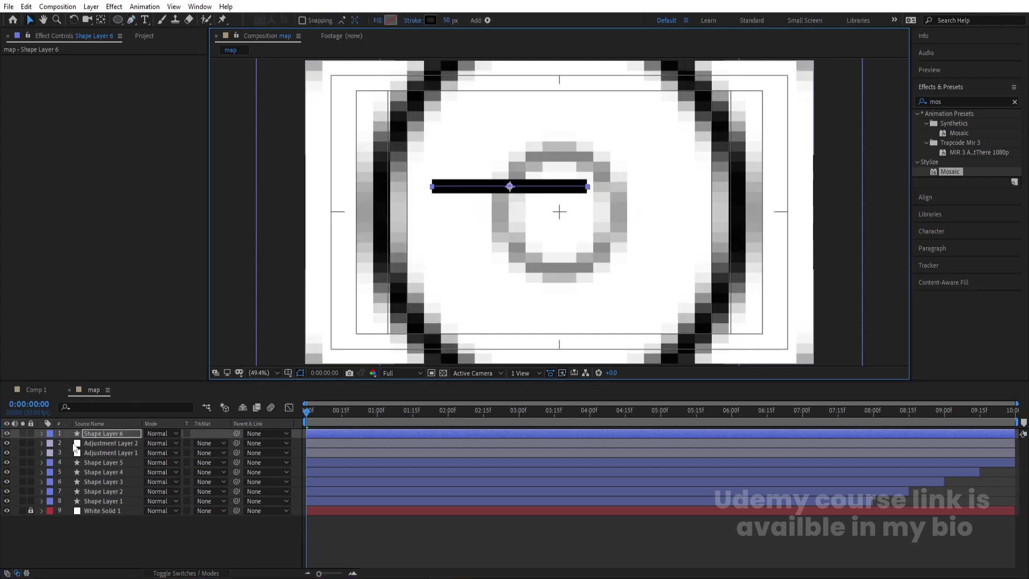
Duplicate the line layer three times and stack the copies below it, staggered alternately right and left.
left_click(87, 436)
key("ctrl+d")
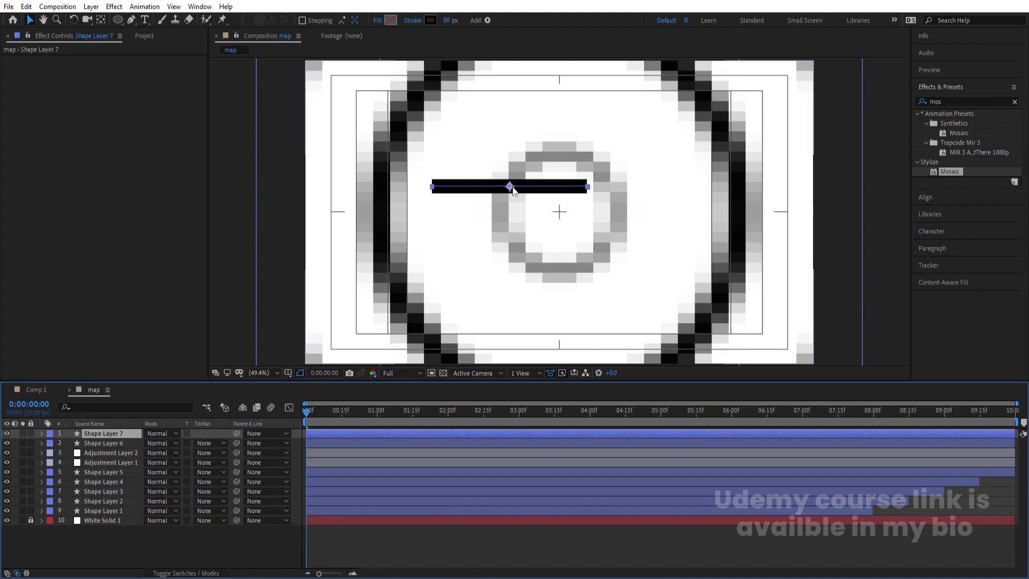
left_click_drag(511, 187, 606, 258)
key("ctrl+d")
key("ctrl+d")
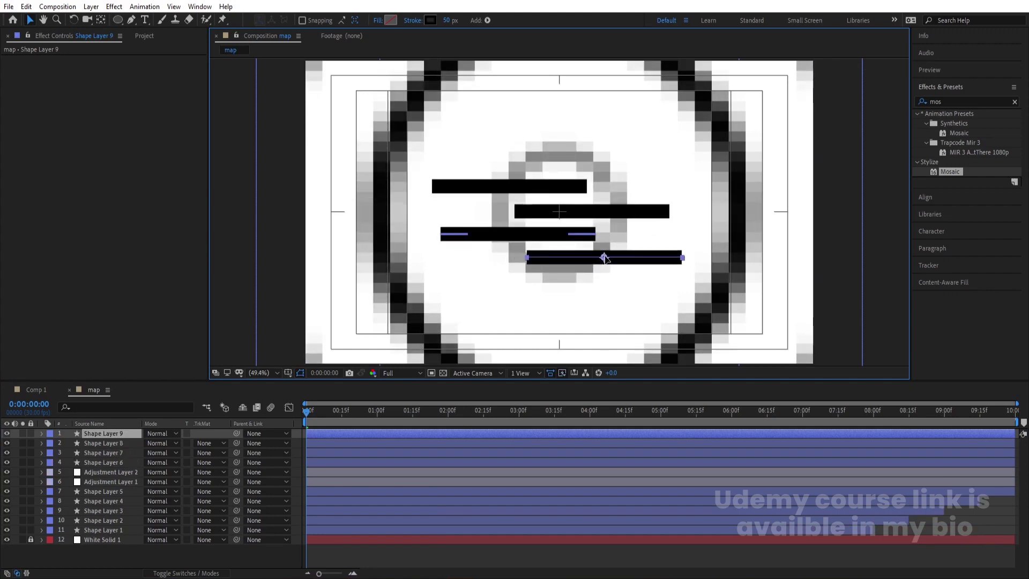
Set starting Position keyframes at 0:00:00:00 on all four line layers.
left_click(105, 461)
left_click(103, 435, "shift")
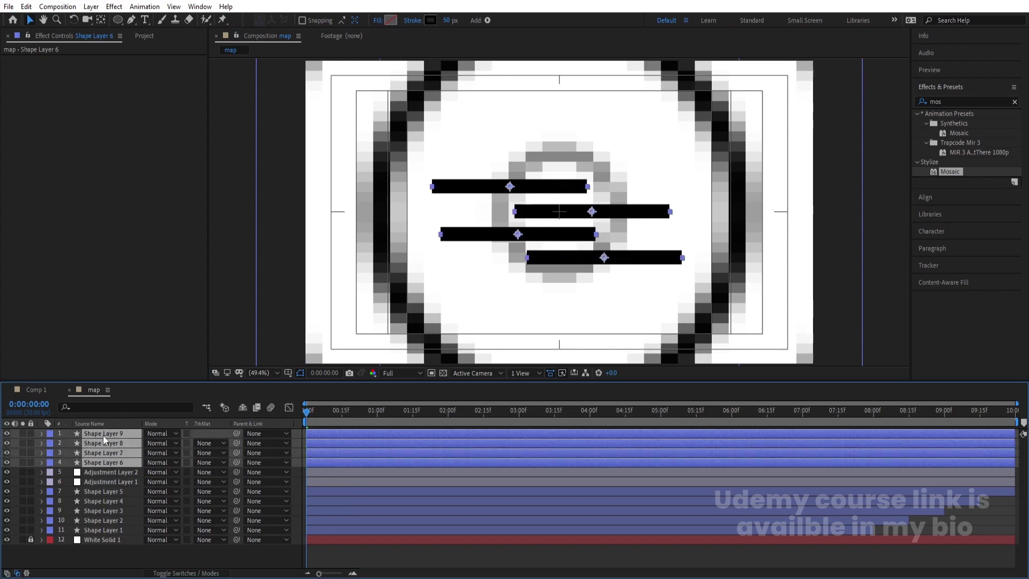
key("p")
left_click(68, 443)
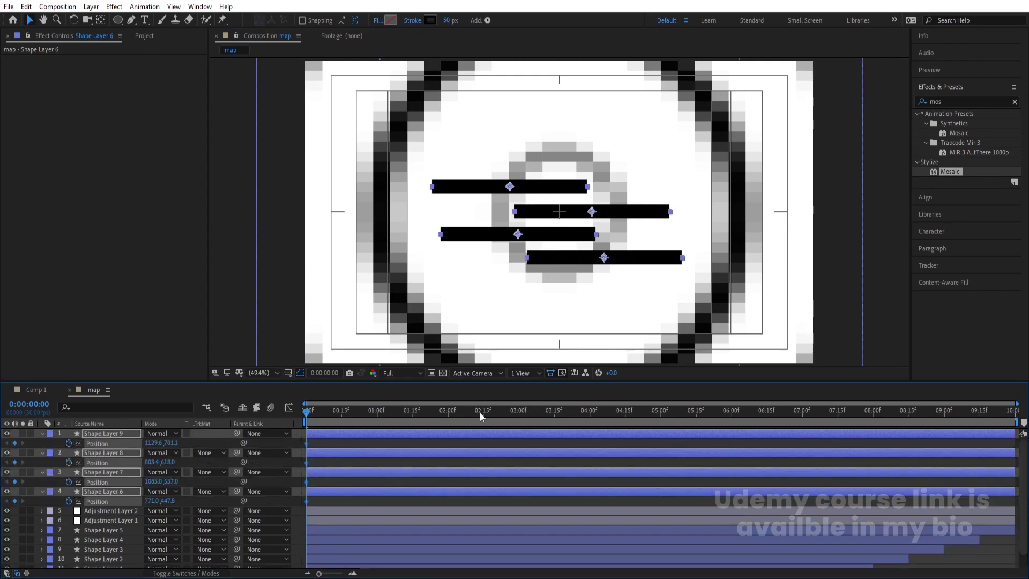
At 0:00:04:29, move the lowest line right to about X 1553 and the line above it left to about X 341.
left_click(659, 411)
left_click(656, 435)
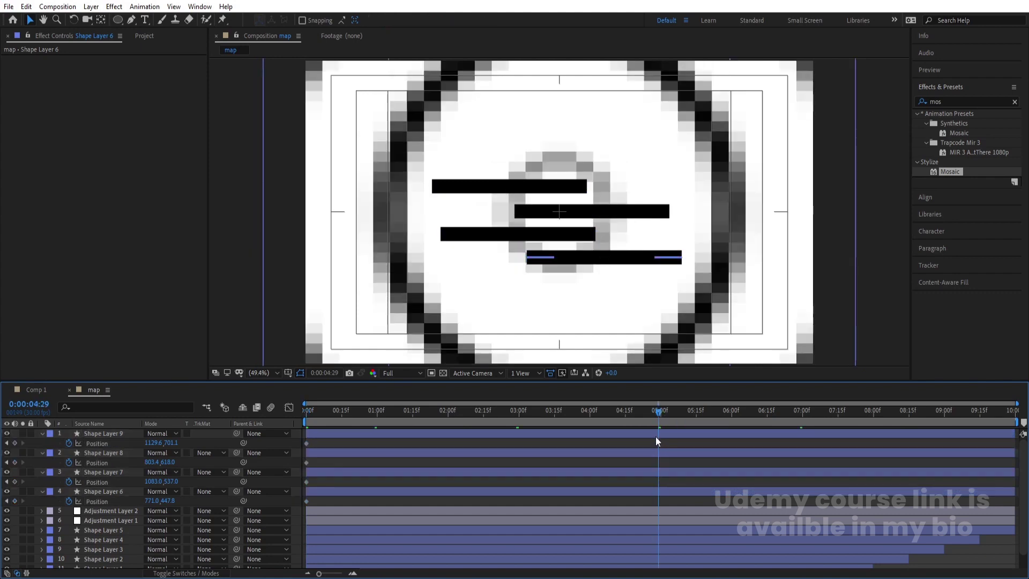
left_click_drag(605, 257, 717, 256)
left_click(562, 238)
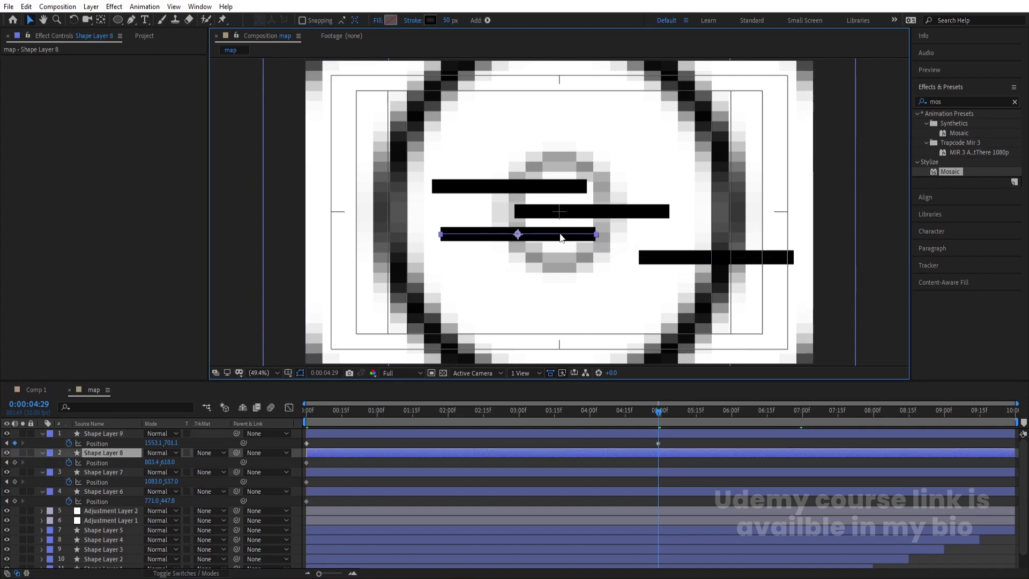
left_click_drag(518, 234, 395, 235)
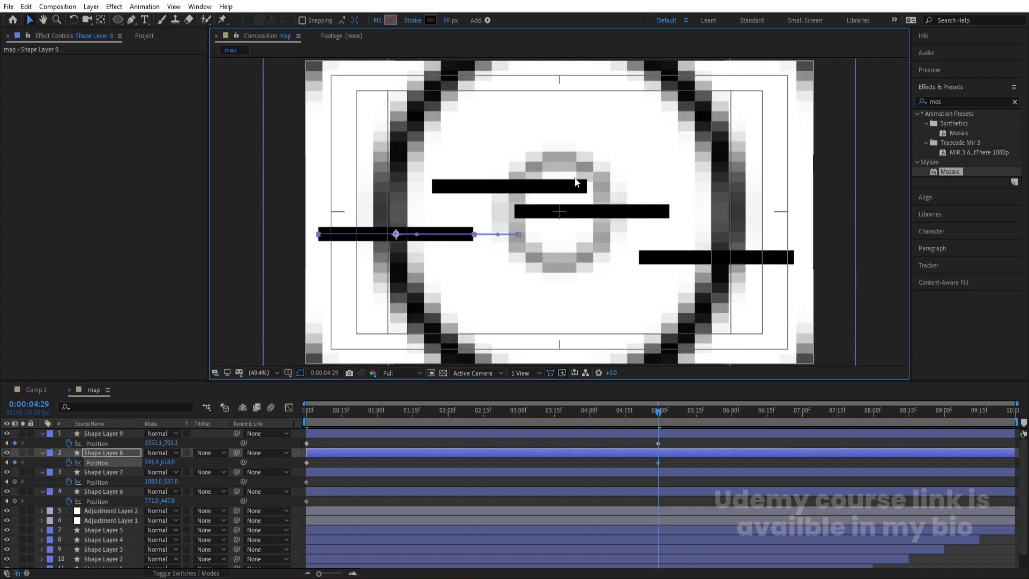
At 0:00:04:29, move Shape Layer 7 right to X 1560 and Shape Layer 6 left, and preview the line animation.
left_click(579, 216)
left_click(589, 206)
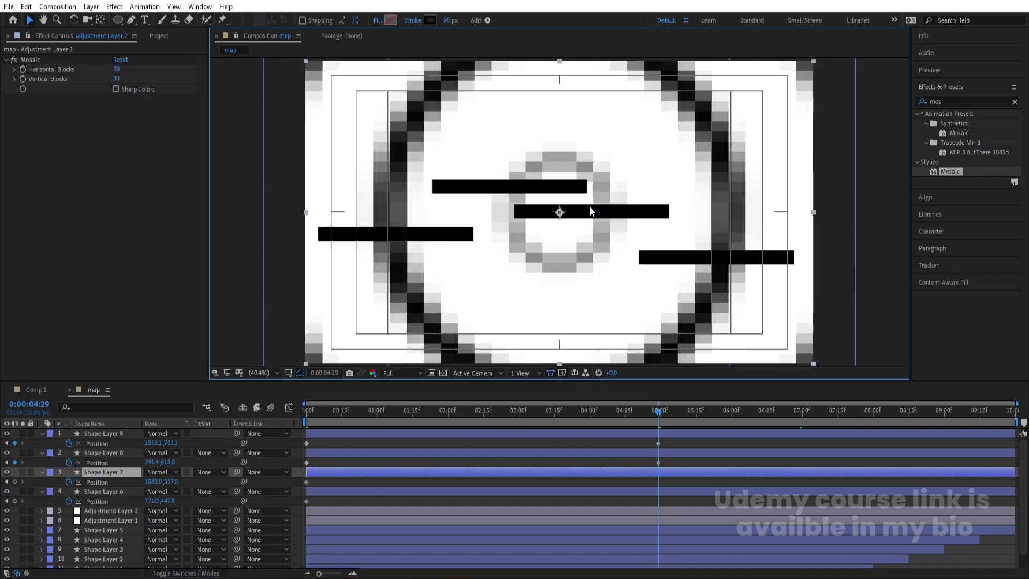
left_click(658, 470)
left_click_drag(153, 482, 394, 468)
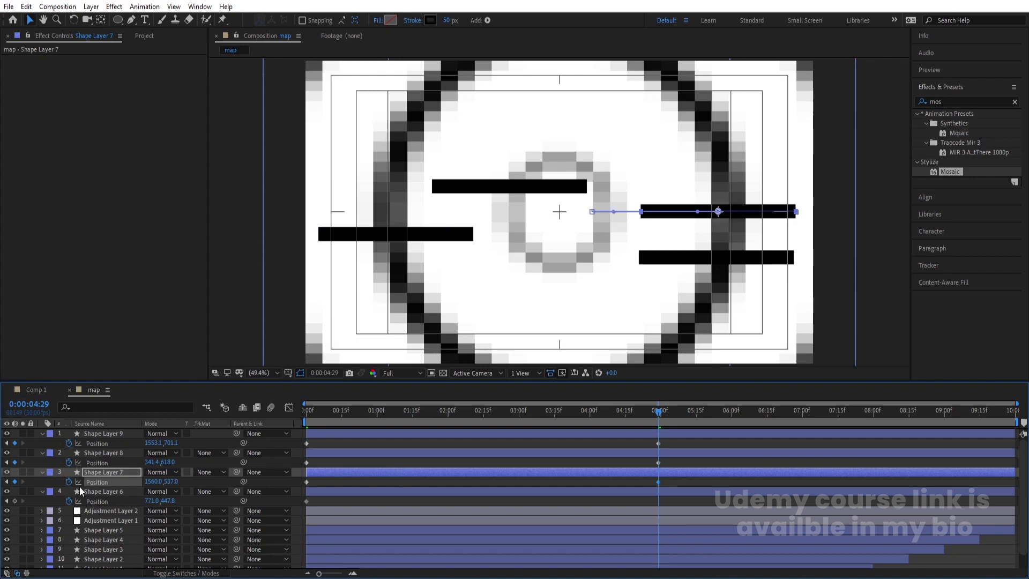
left_click(104, 492)
left_click_drag(157, 501, 110, 500)
key("Home")
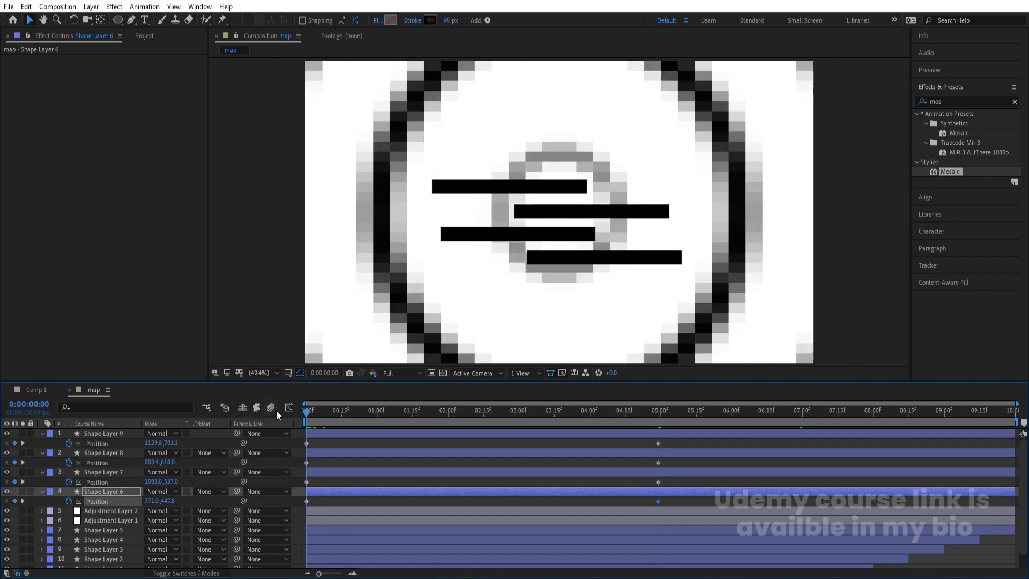
key("space")
key("space")
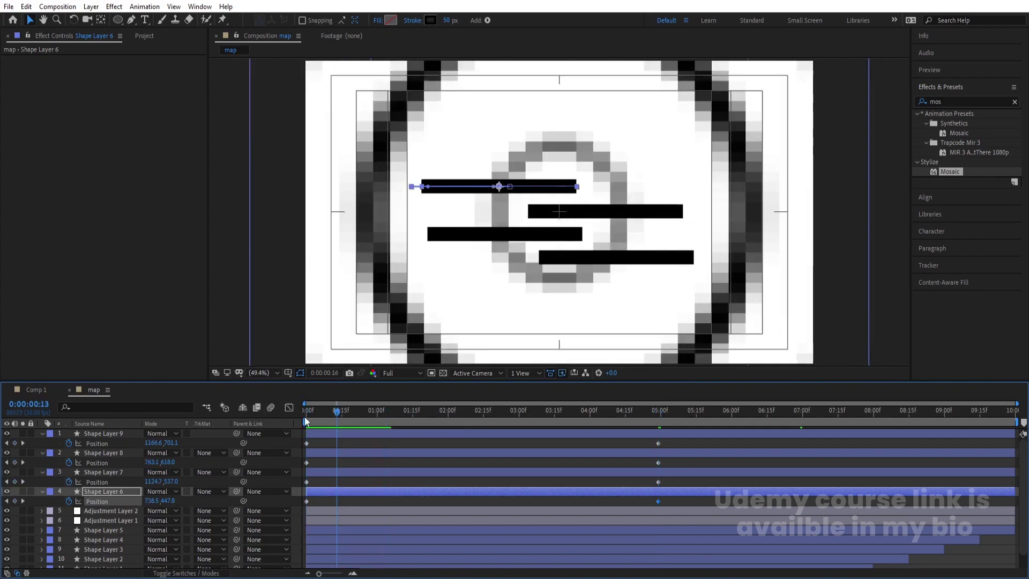
Place the map composition below Logo Animation in Comp 1 and hide the map layer.
left_click(47, 394)
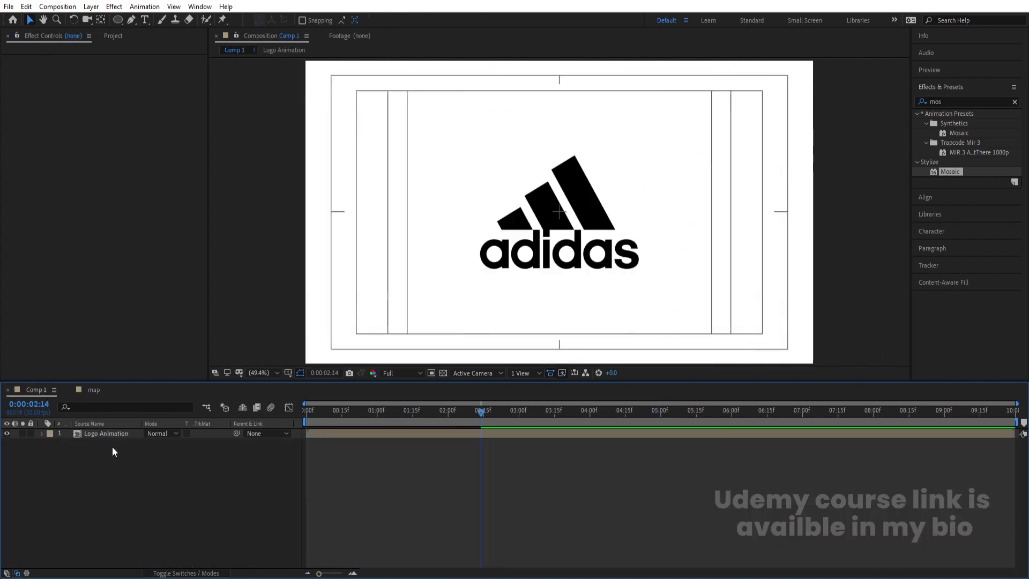
key("ctrl+0")
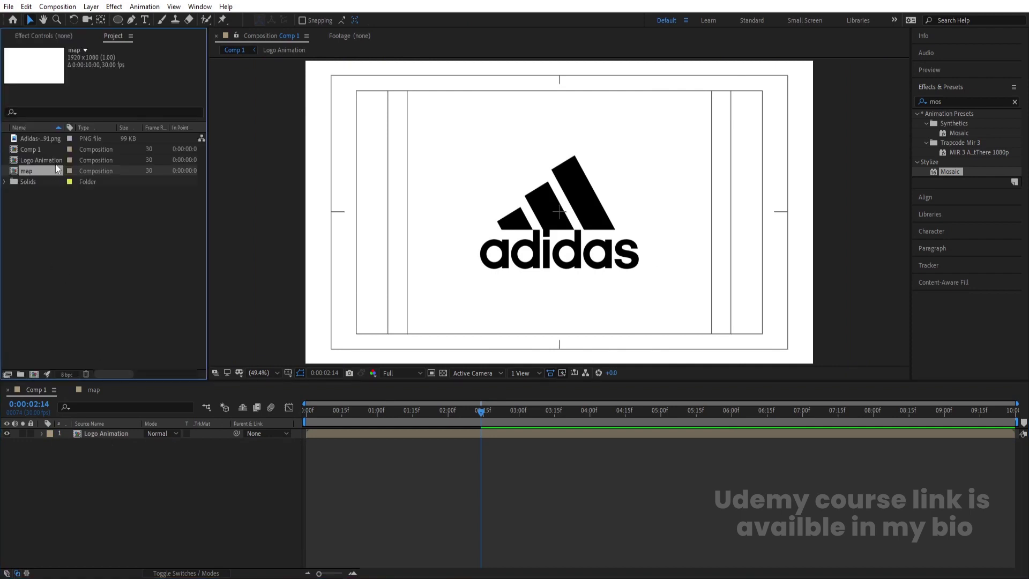
left_click_drag(40, 171, 142, 480)
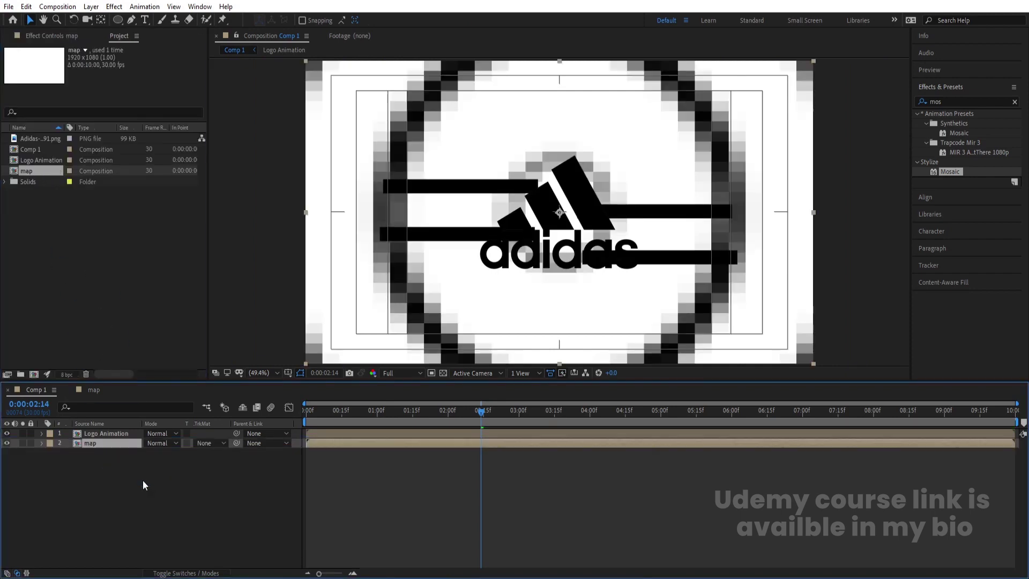
left_click(7, 442)
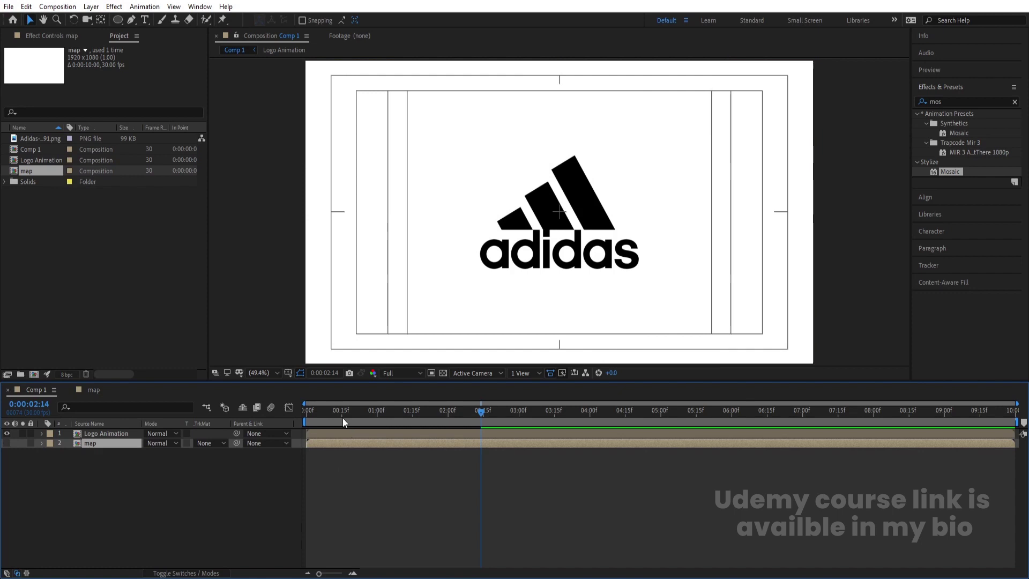
Apply the Time Displacement effect to the Logo Animation layer.
key("Home")
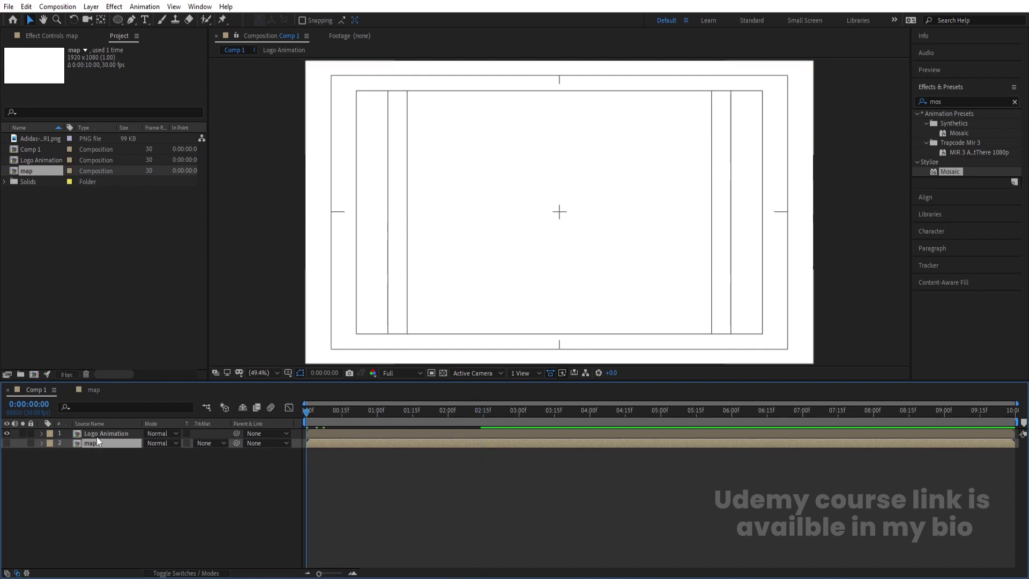
left_click(96, 435)
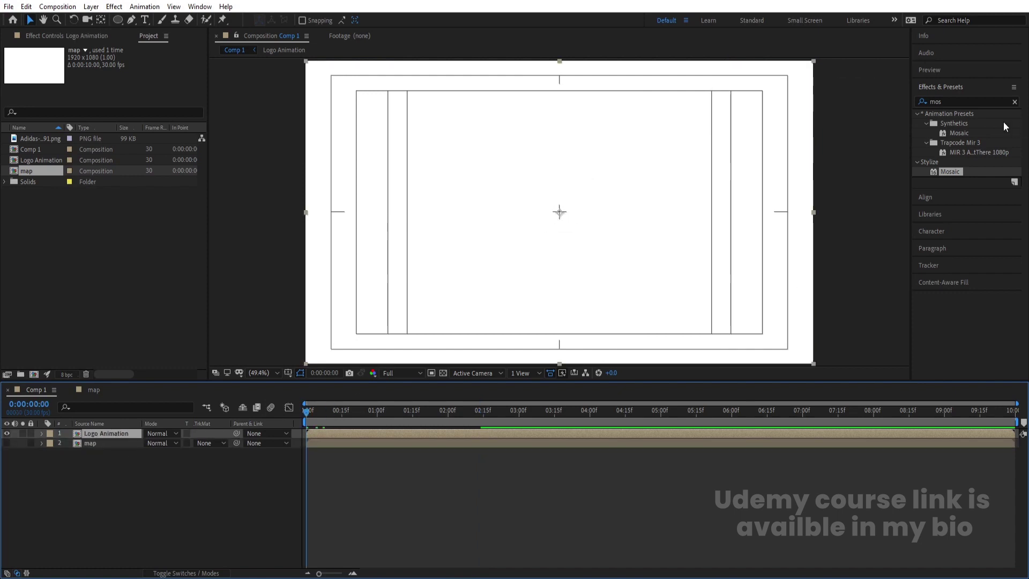
left_click(948, 98)
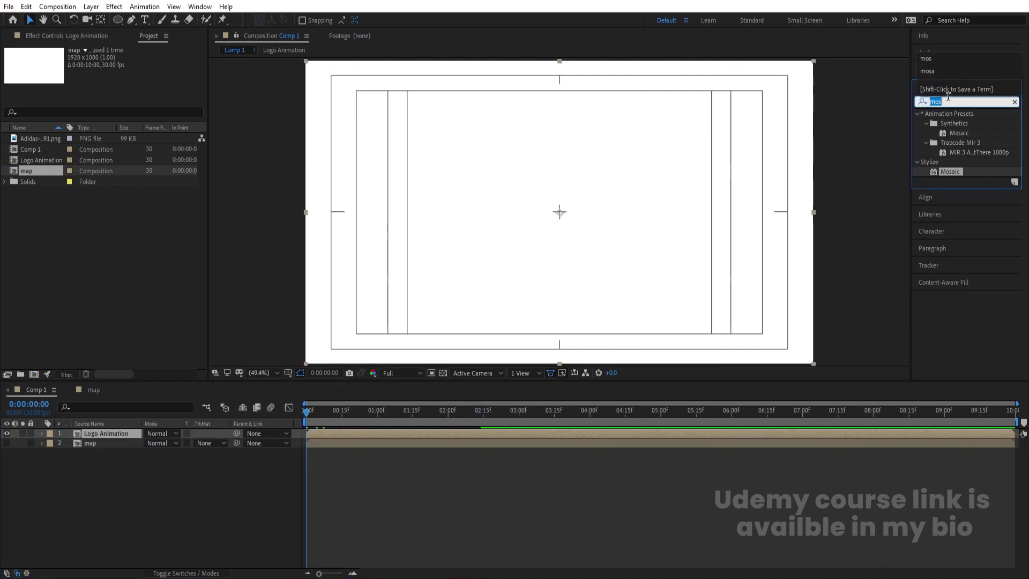
type("time")
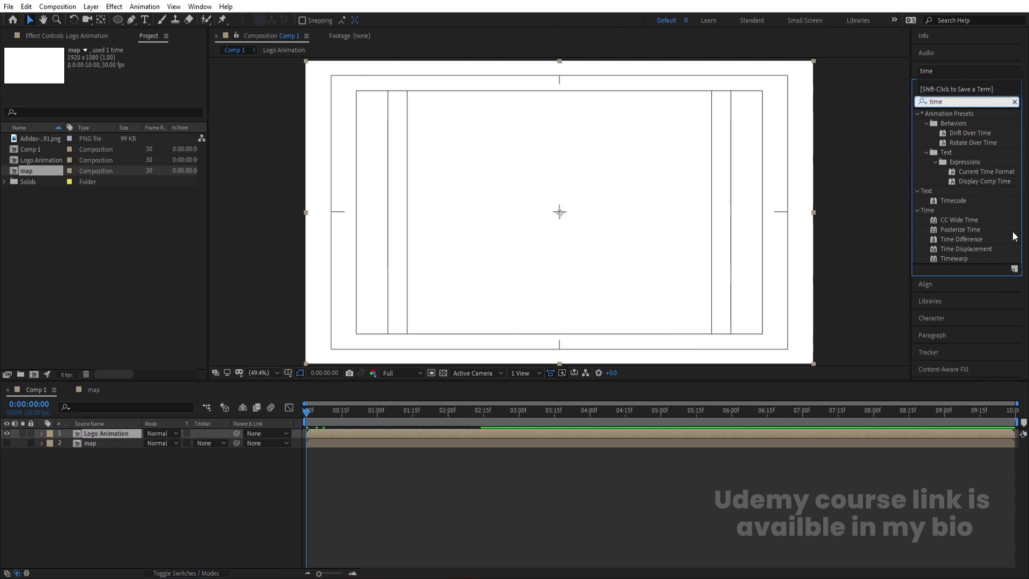
double_click(968, 251)
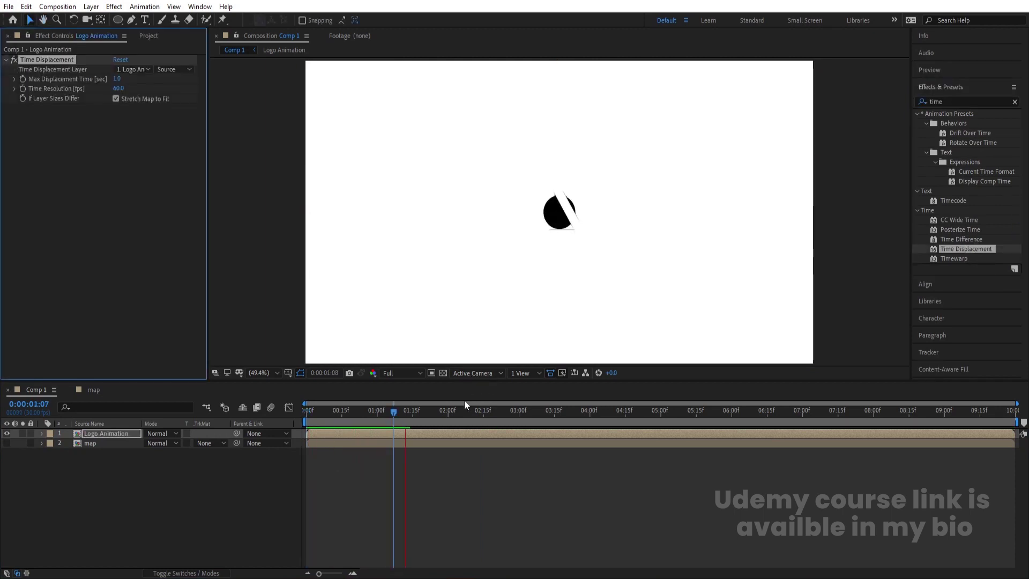
Set the Time Displacement Layer to map and scrub back to the composition's start to check the result.
left_click(169, 110)
left_click(134, 65)
left_click(153, 113)
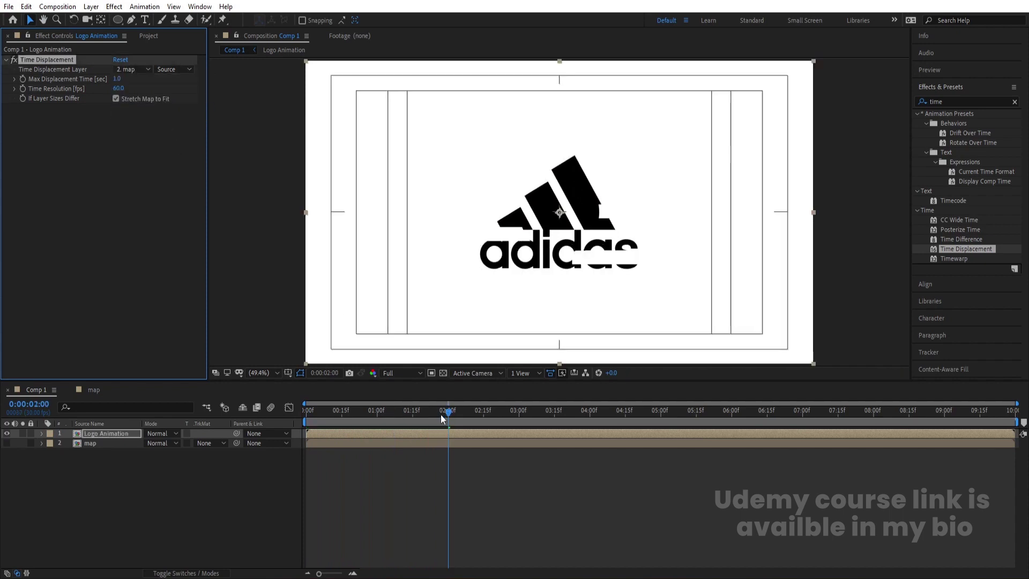
left_click_drag(443, 411, 307, 410)
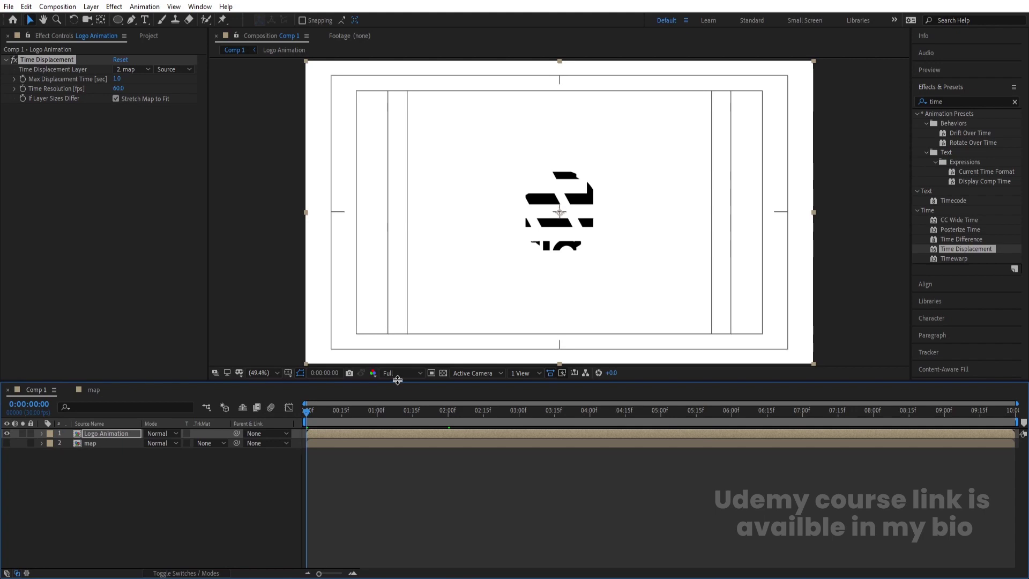
Open the Logo Animation composition and shift both of its layers to start at 0:00:00:15.
double_click(315, 434)
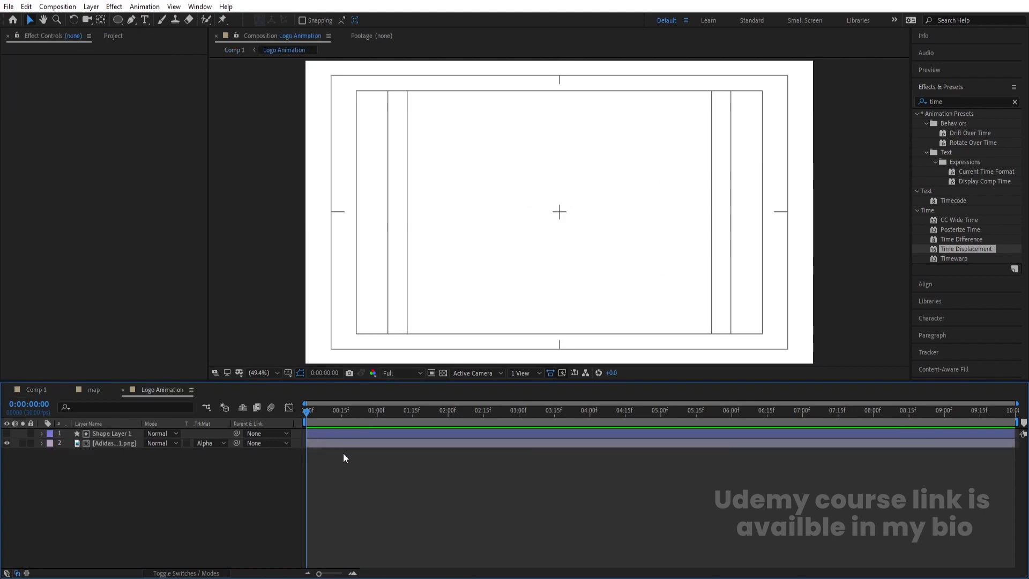
left_click(342, 412)
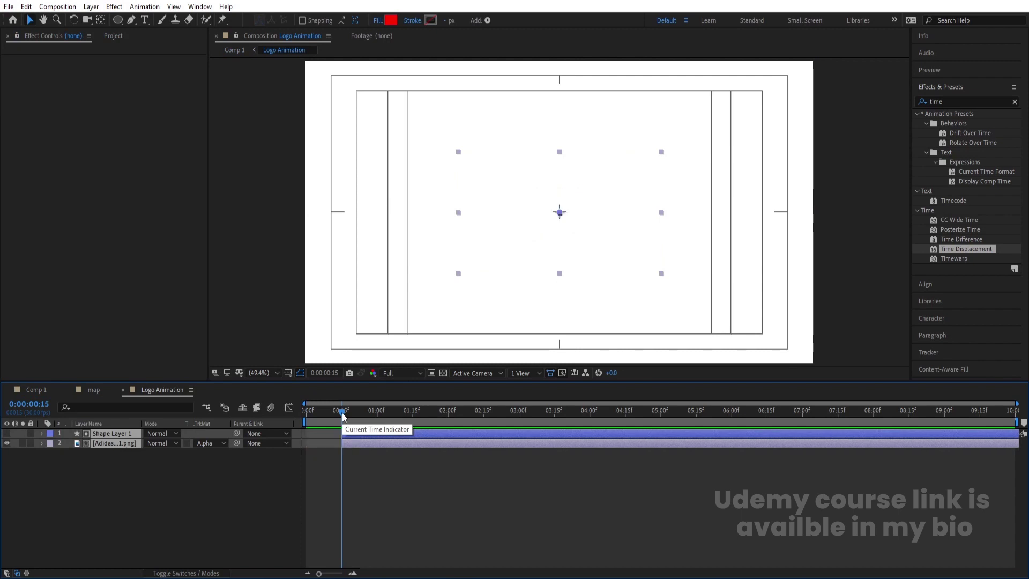
Shift both layers of the Logo Animation composition to start at 0:00:01:00.
left_click(37, 390)
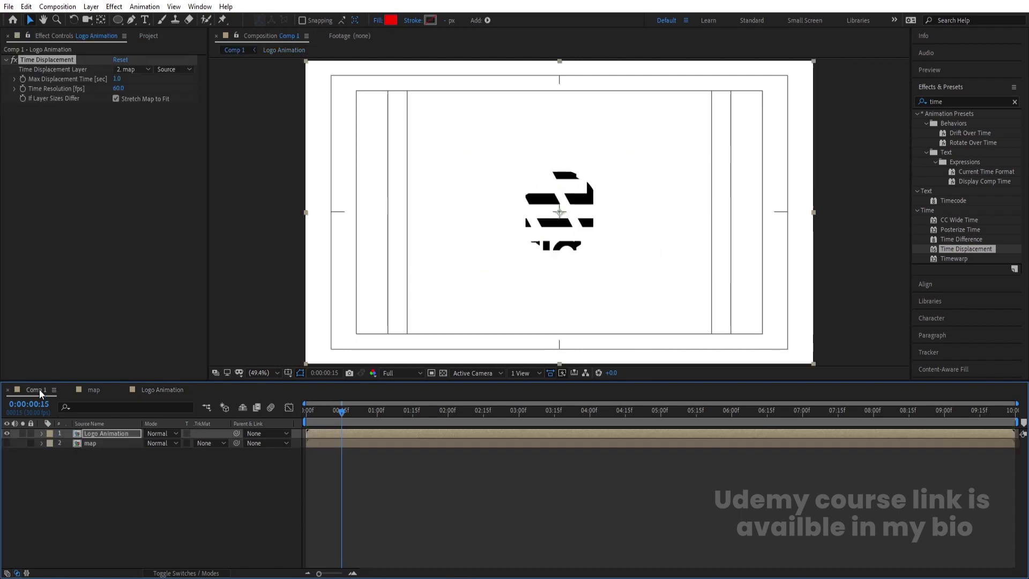
left_click(306, 416)
double_click(311, 432)
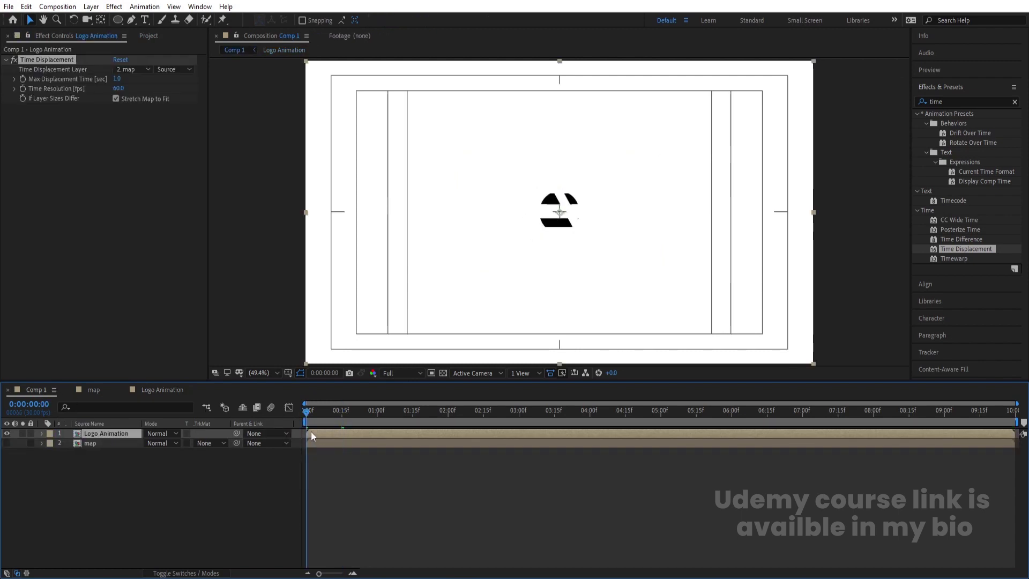
left_click(376, 414)
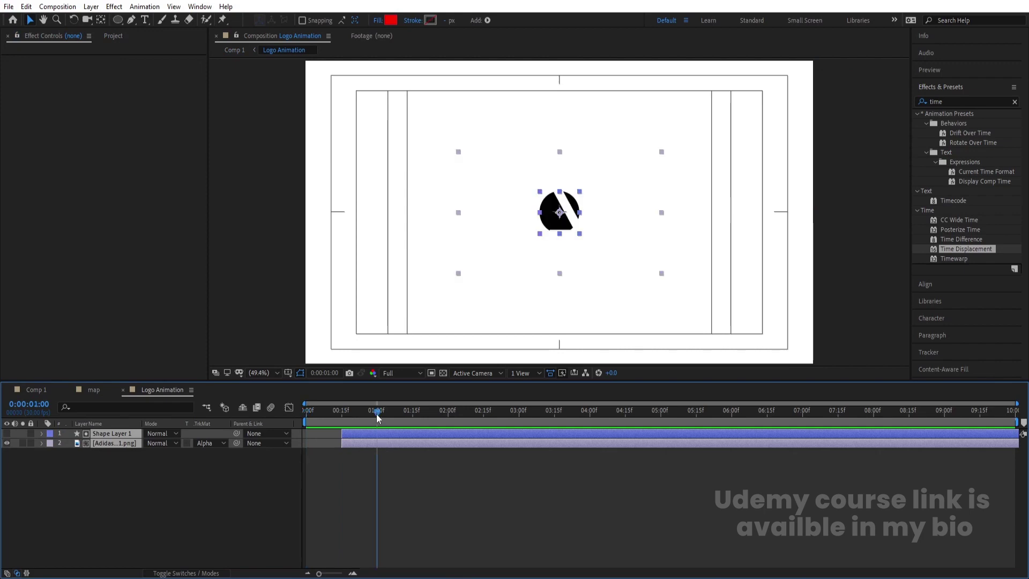
key("[")
left_click(306, 415)
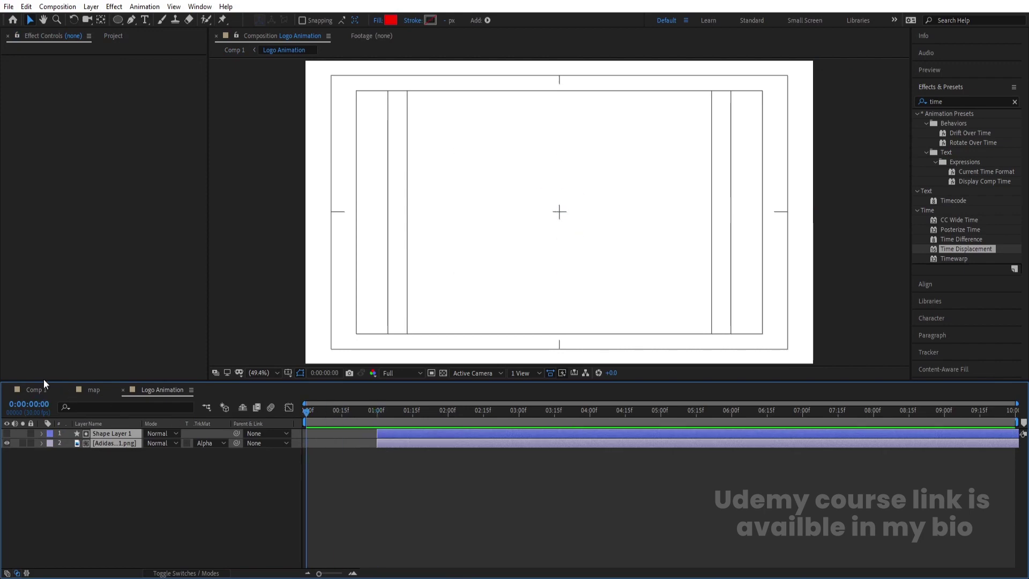
Set Comp 1's preview resolution to Quarter and play the reveal from the start.
left_click(34, 390)
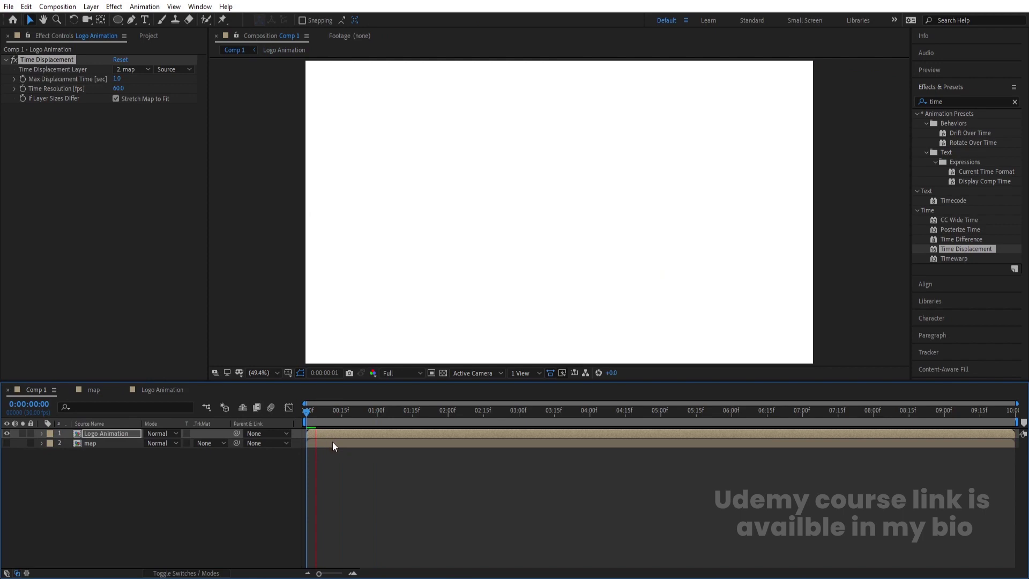
left_click(390, 374)
left_click(407, 436)
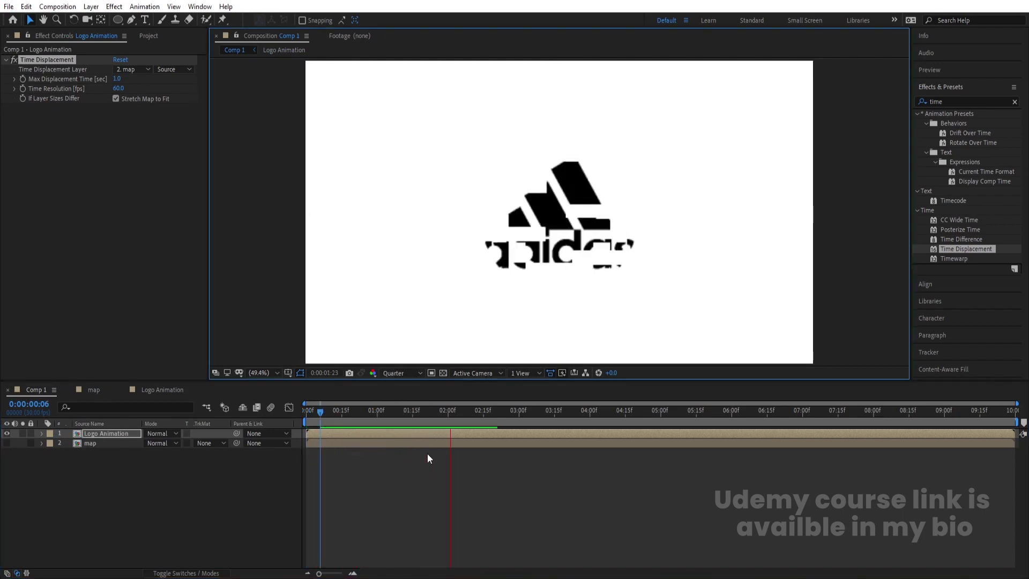
left_click(371, 464)
left_click(306, 418)
key("space")
left_click(327, 445)
Duplicate the shape and logo layers in Logo Animation and start the copies at 0:00:01:14.
double_click(110, 433)
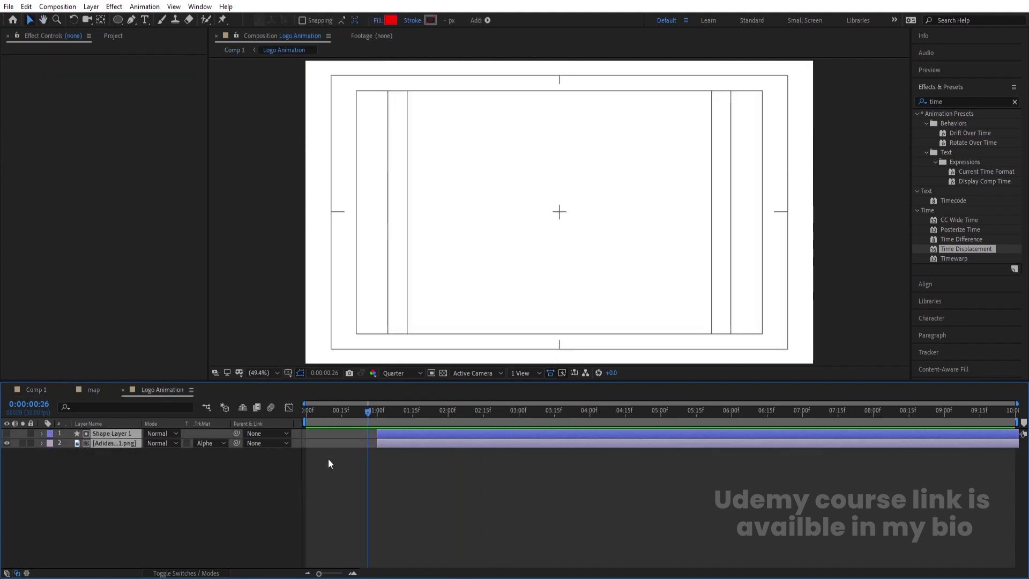
left_click(389, 434)
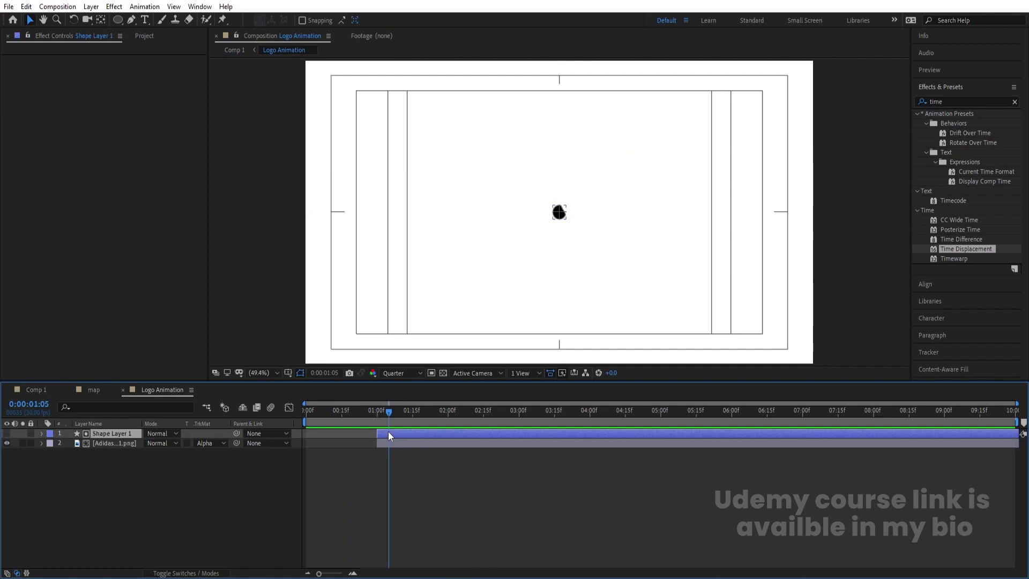
left_click(392, 445, "shift")
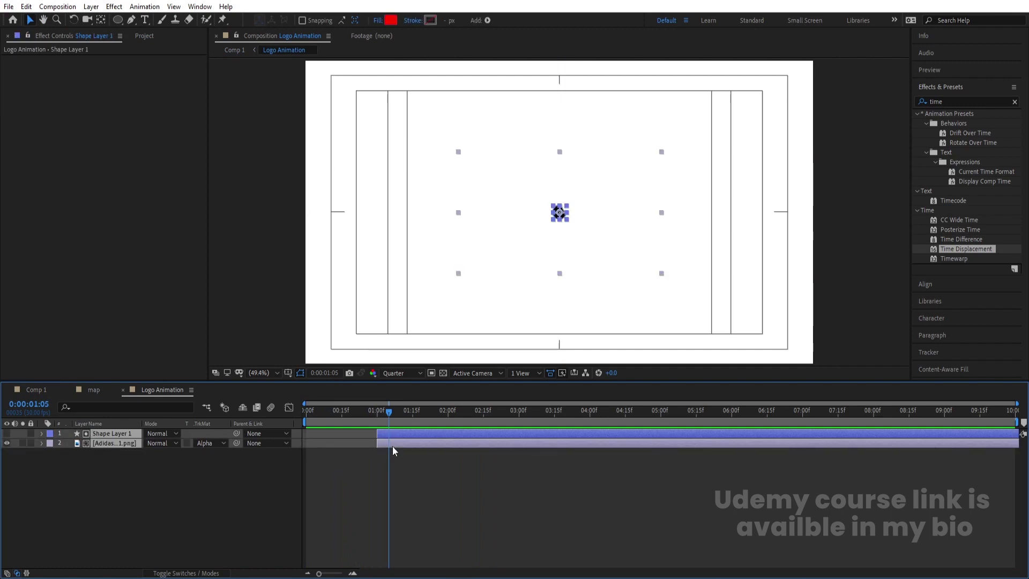
key("ctrl+d")
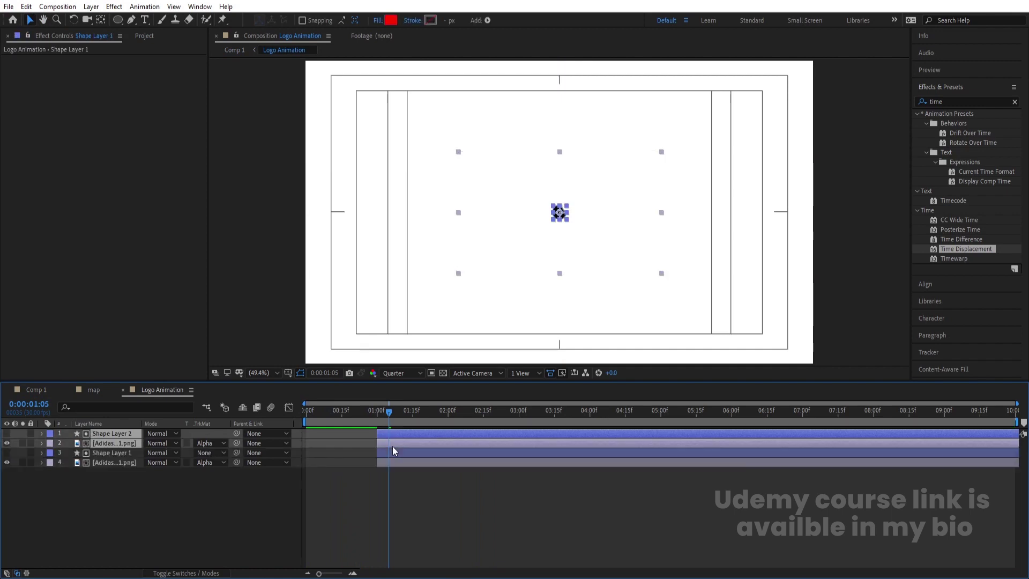
left_click(411, 412)
key("bracketleft")
left_click(433, 481)
Set the opacity of the original logo layer beneath the duplicates to 50%.
left_click(107, 462)
key("t")
left_click(154, 473)
type("50")
key("Return")
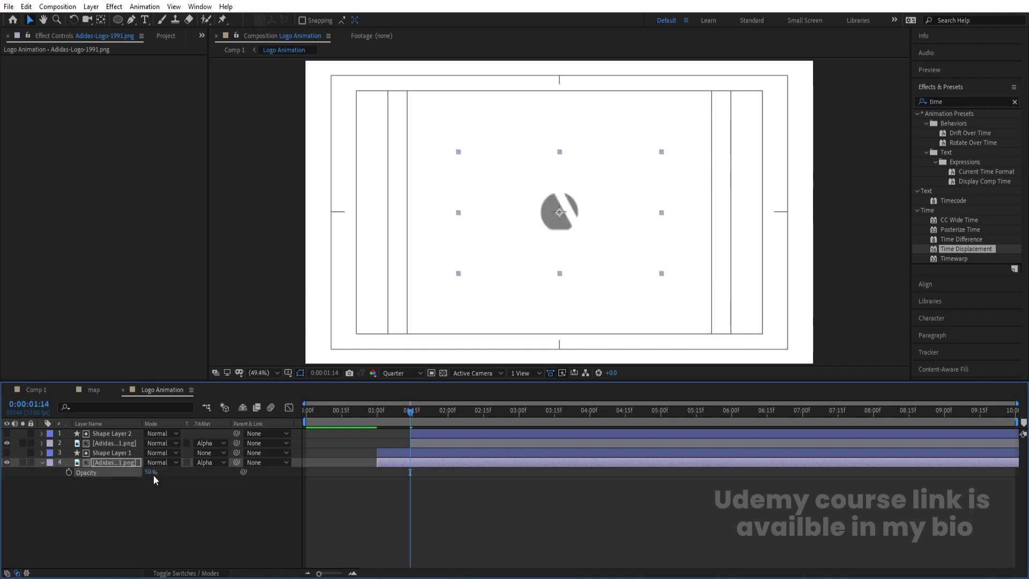
Play Comp 1 from the start to check the layered logo reveal.
left_click(49, 387)
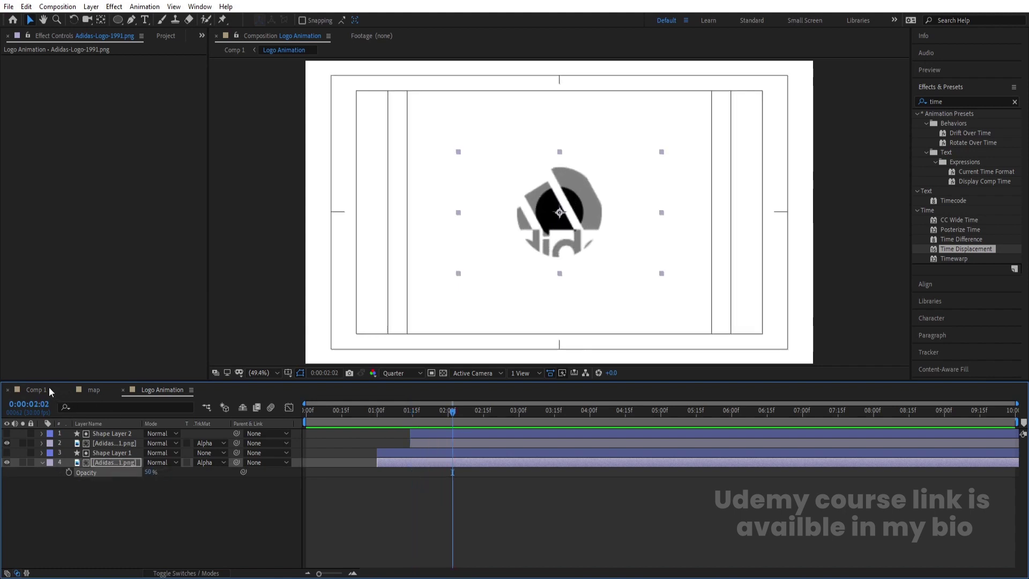
key("space")
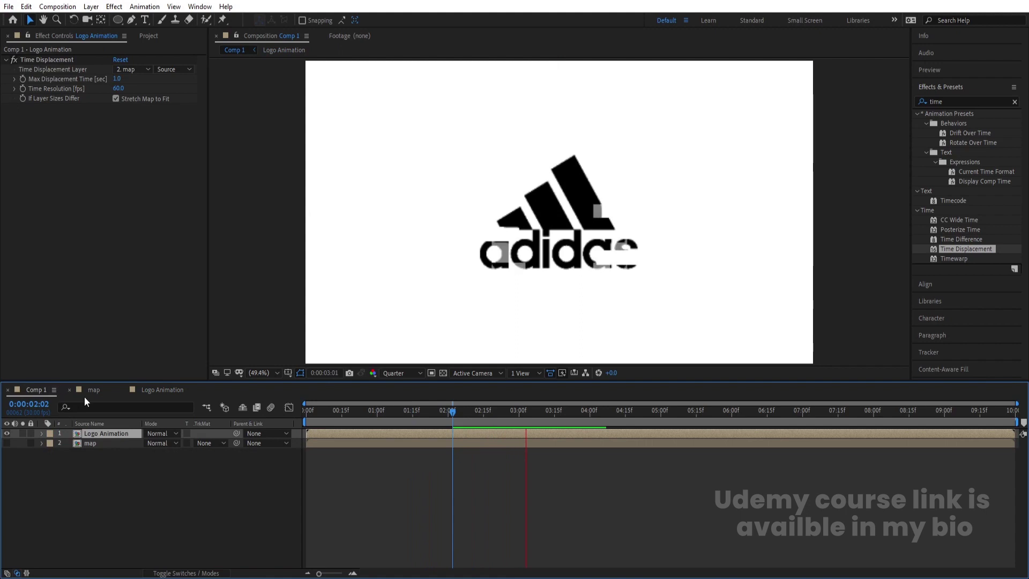
key("space")
key("Home")
key("space")
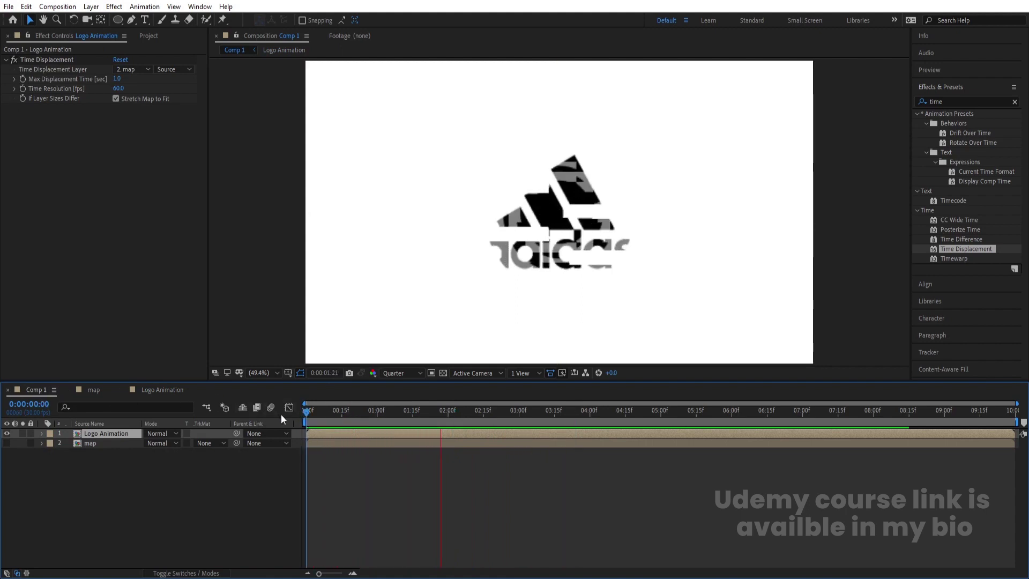
key("space")
key("space")
key("space")
left_click(155, 394)
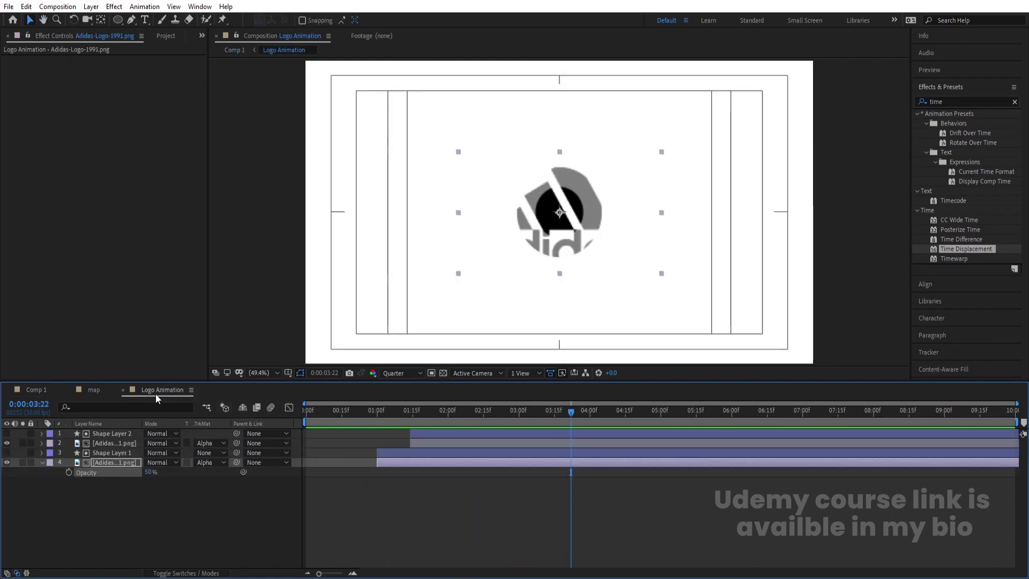
Collapse the layer properties in the map composition and add a new adjustment layer above all layers.
left_click(94, 390)
left_click_drag(349, 410, 298, 414)
key("space")
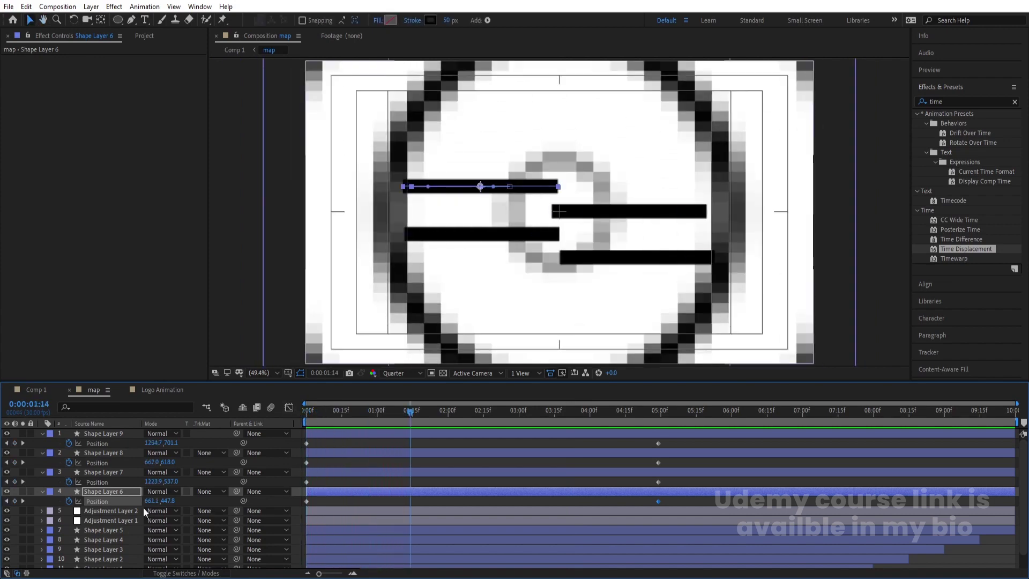
left_click(326, 462)
key("u")
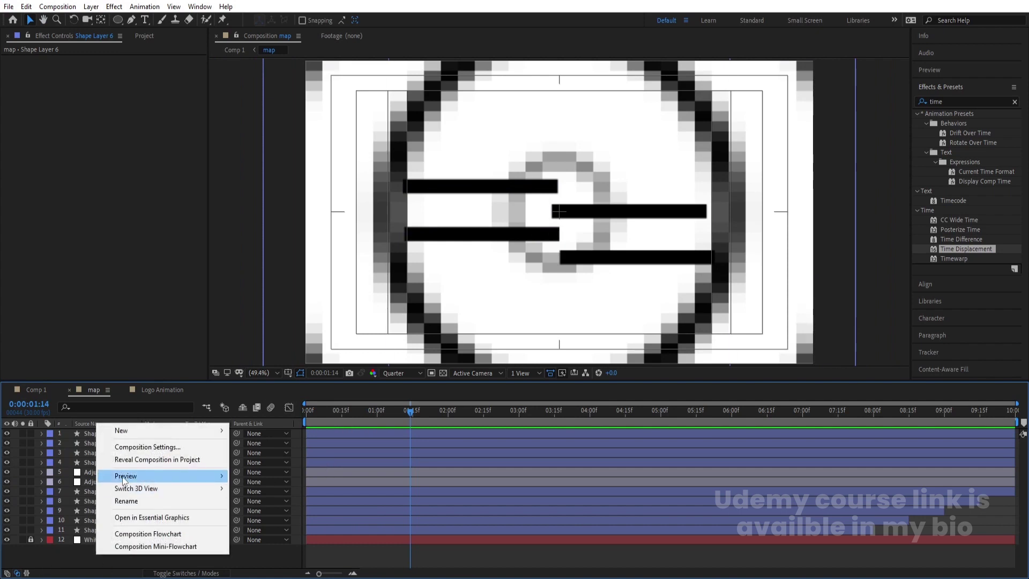
mouse_move(138, 429)
left_click(273, 523)
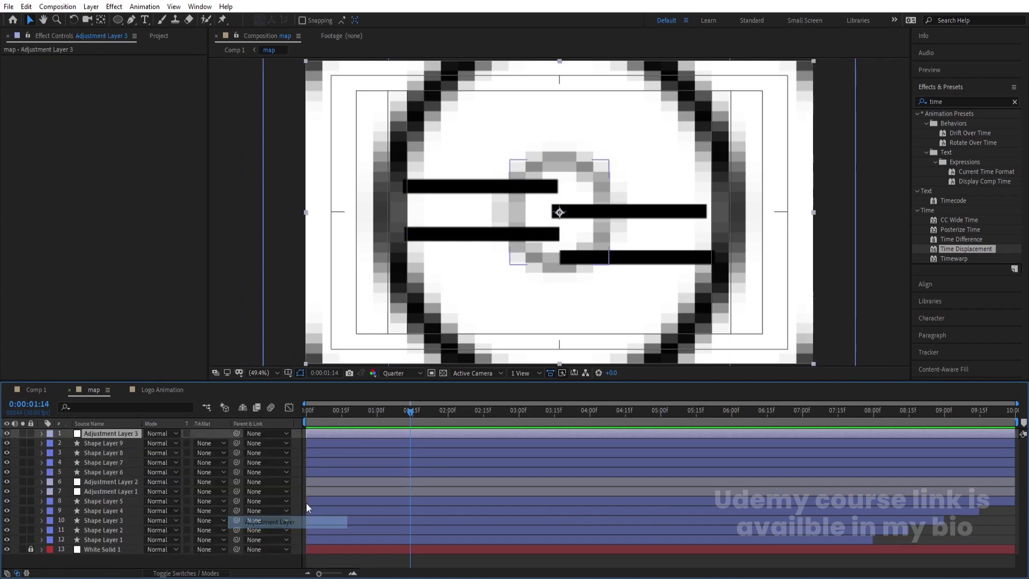
Apply the Tint effect to the new adjustment layer and swap its colors to invert the map.
left_click(947, 100)
type("tin")
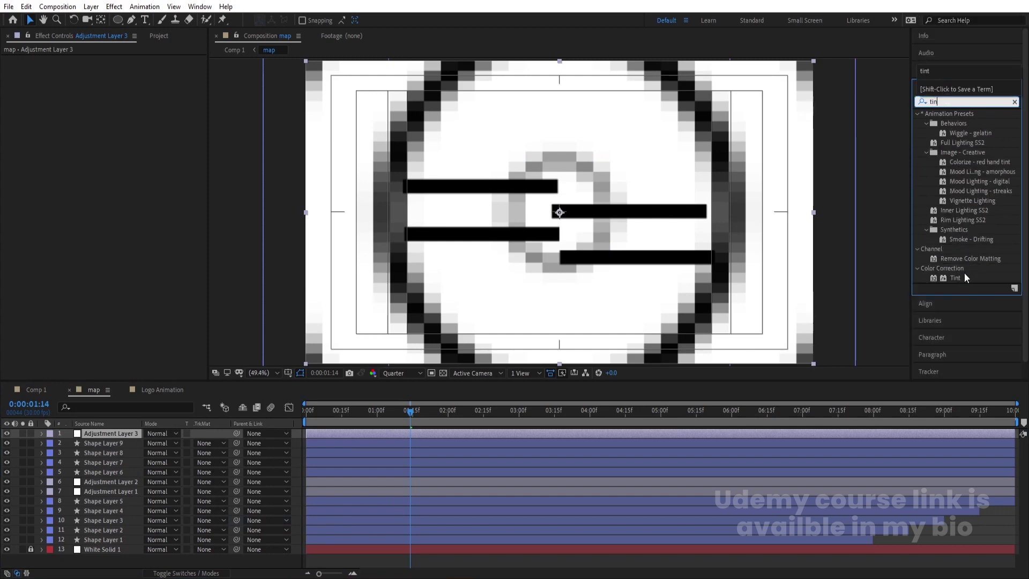
double_click(965, 278)
left_click(136, 95)
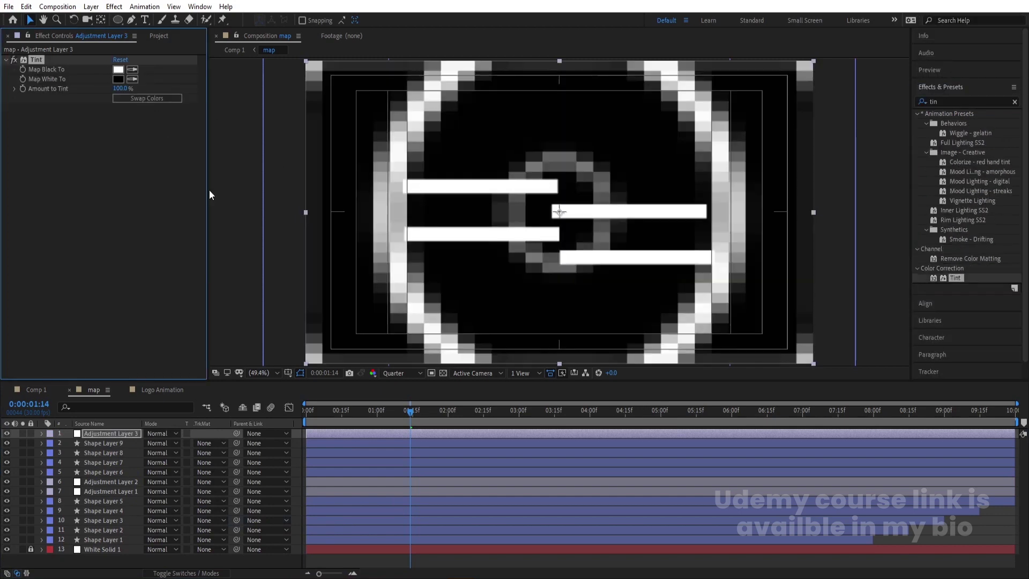
Play Comp 1 from the start to check the reveal with the inverted map.
left_click(50, 390)
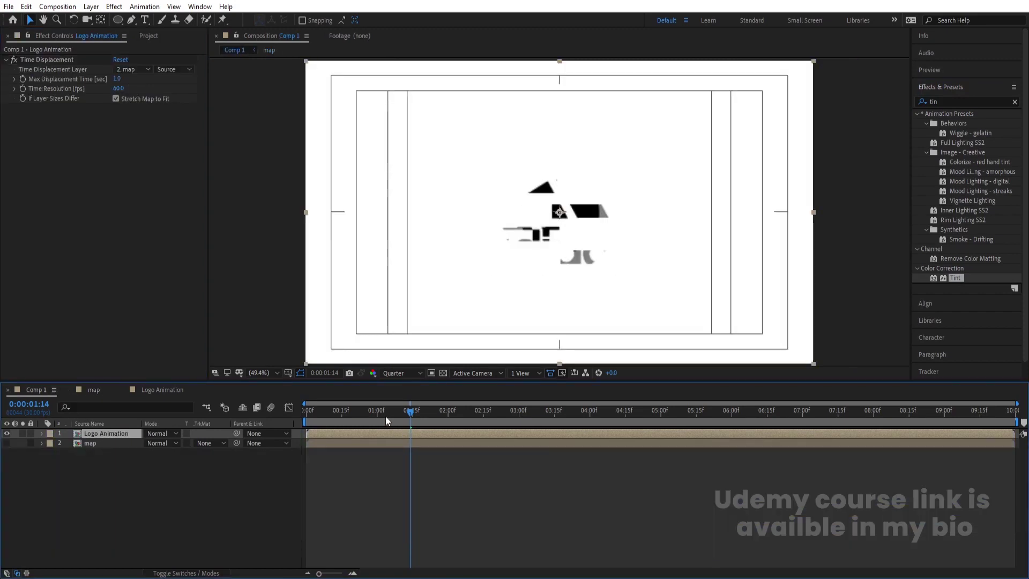
left_click_drag(384, 416, 256, 410)
key("space")
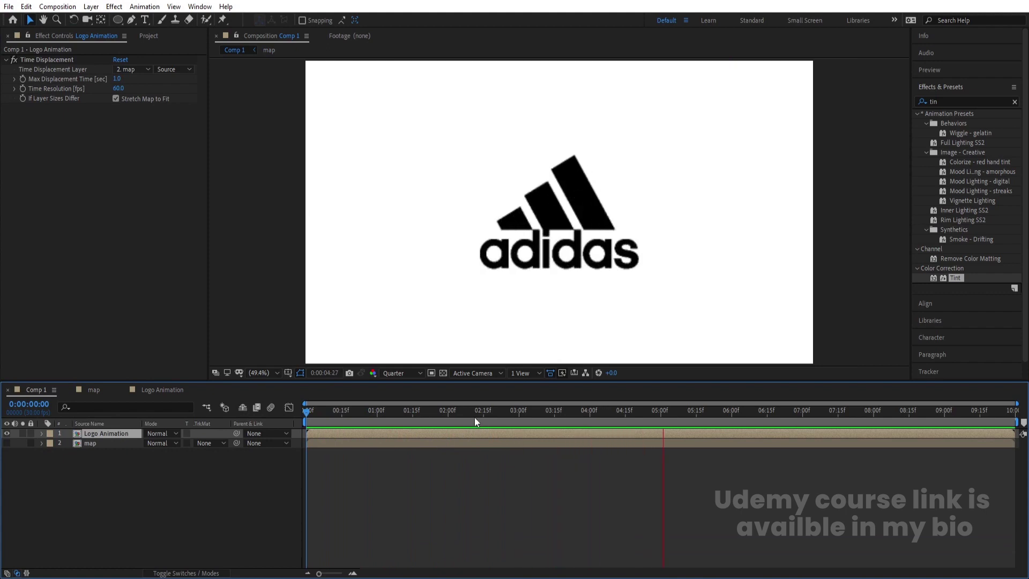
key("space")
key("space")
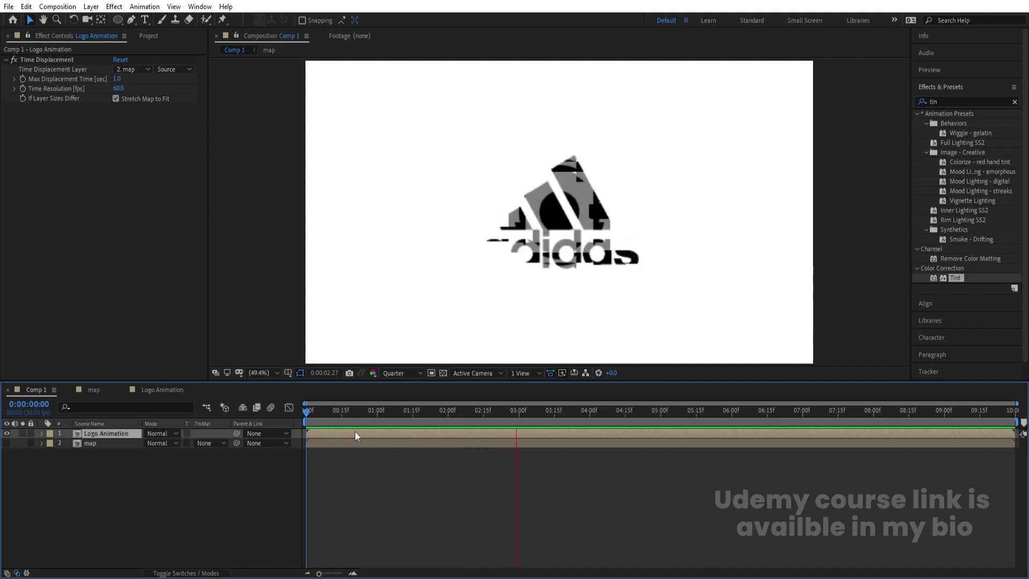
double_click(355, 432)
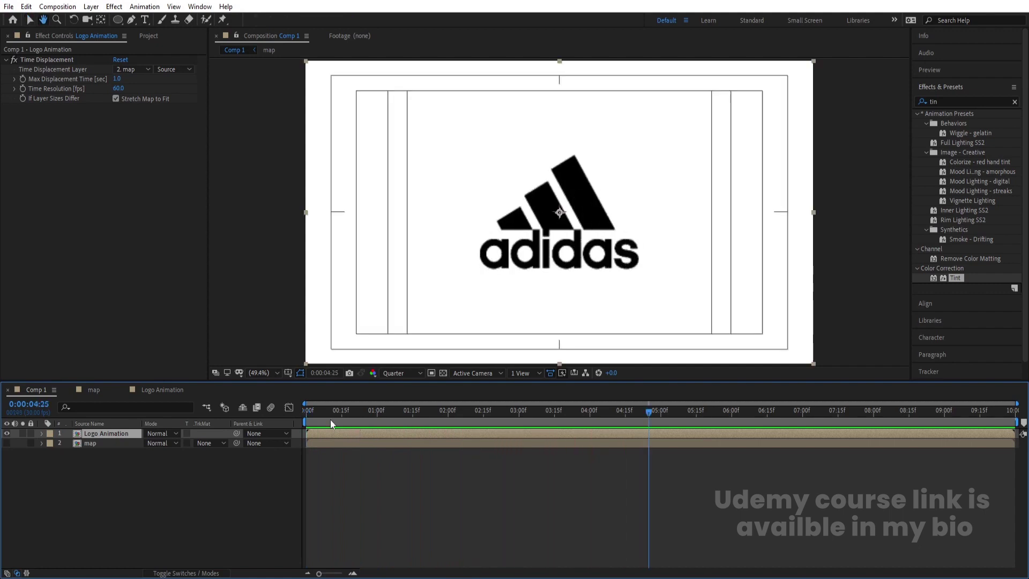
Set the stroke width of the four sliding lines, Shape Layers 6 to 9 in the map composition, to 20 px.
left_click(166, 391)
left_click(96, 392)
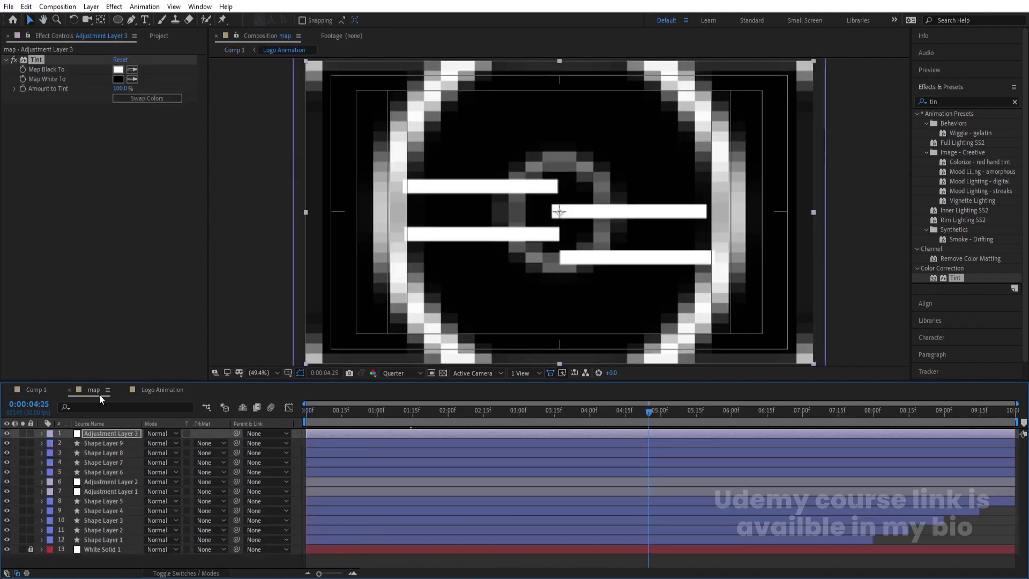
left_click_drag(343, 407, 304, 410)
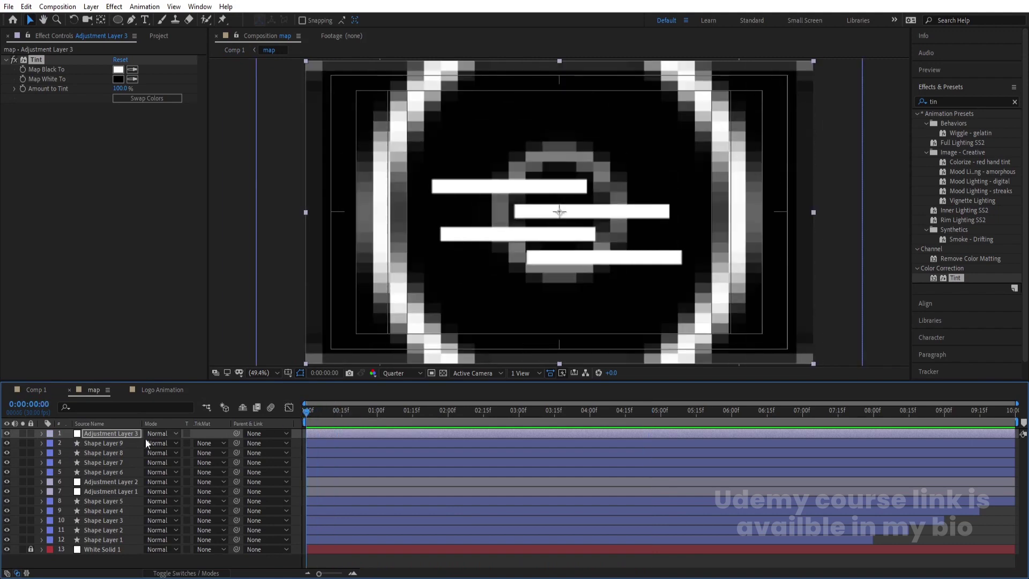
key("space")
left_click(116, 442)
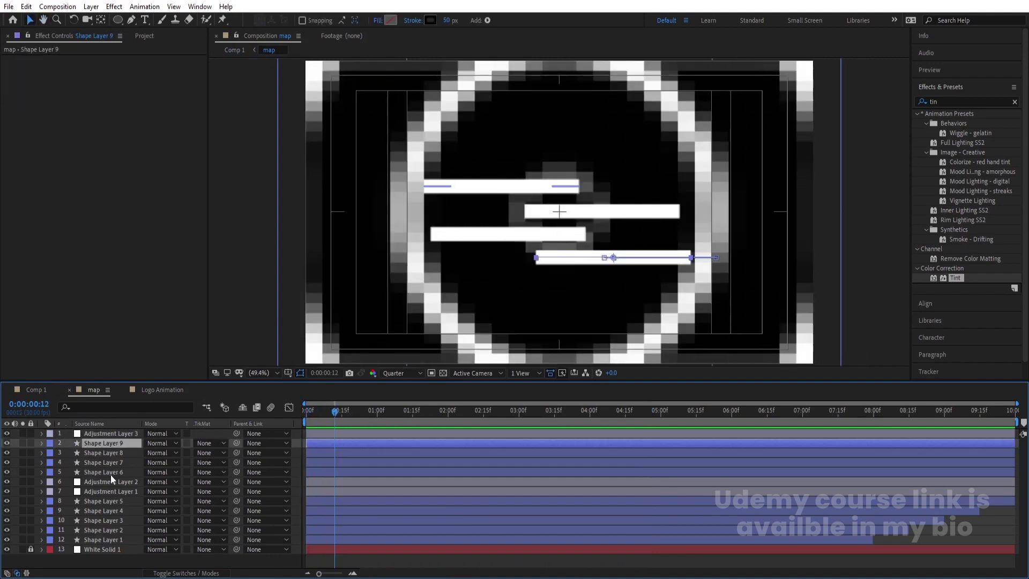
left_click(110, 472, "shift")
left_click_drag(449, 20, 230, 315)
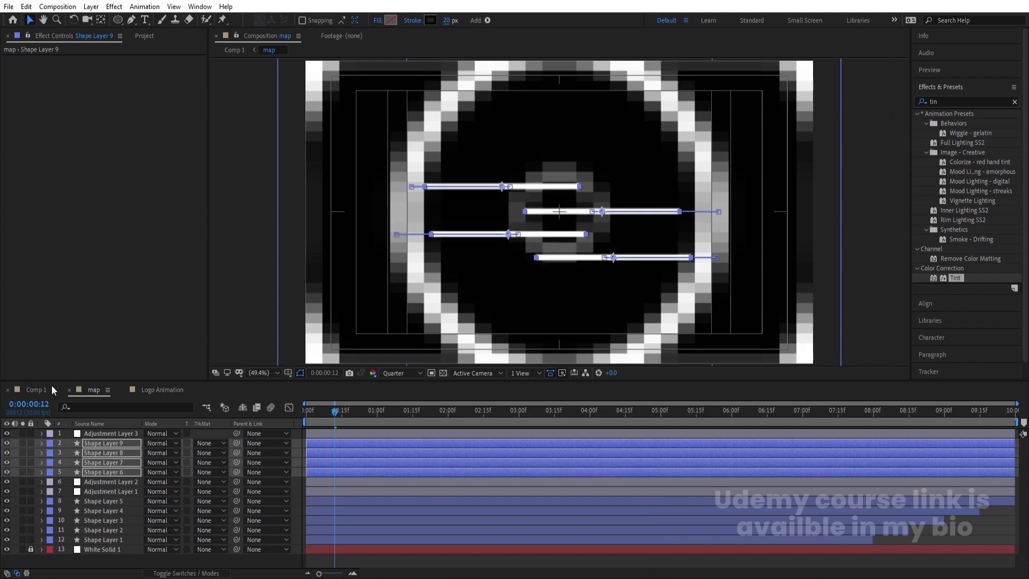
Preview Comp 1 to check the reveal with the thinner map lines.
left_click(51, 386)
key("space")
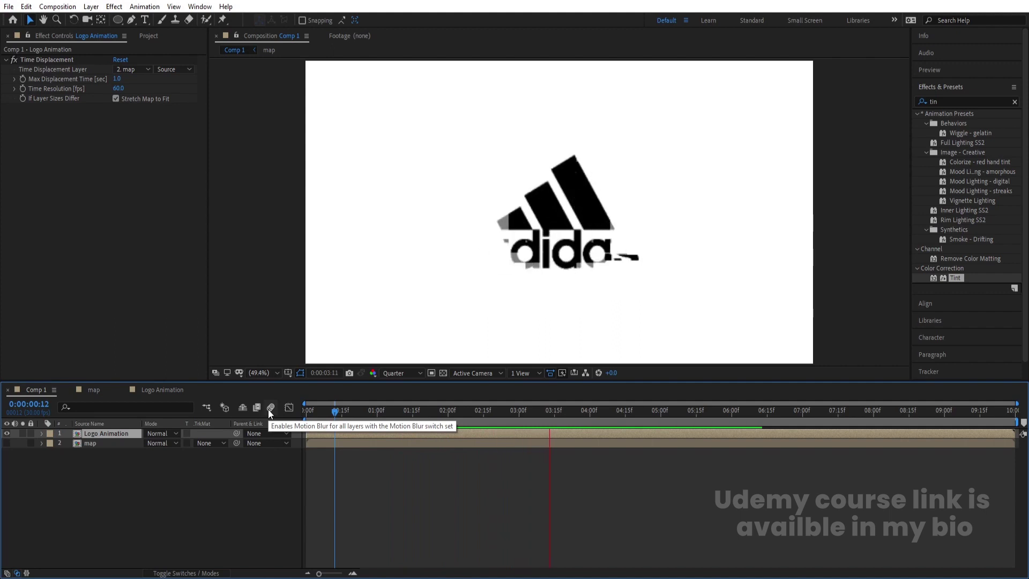
key("space")
left_click(168, 392)
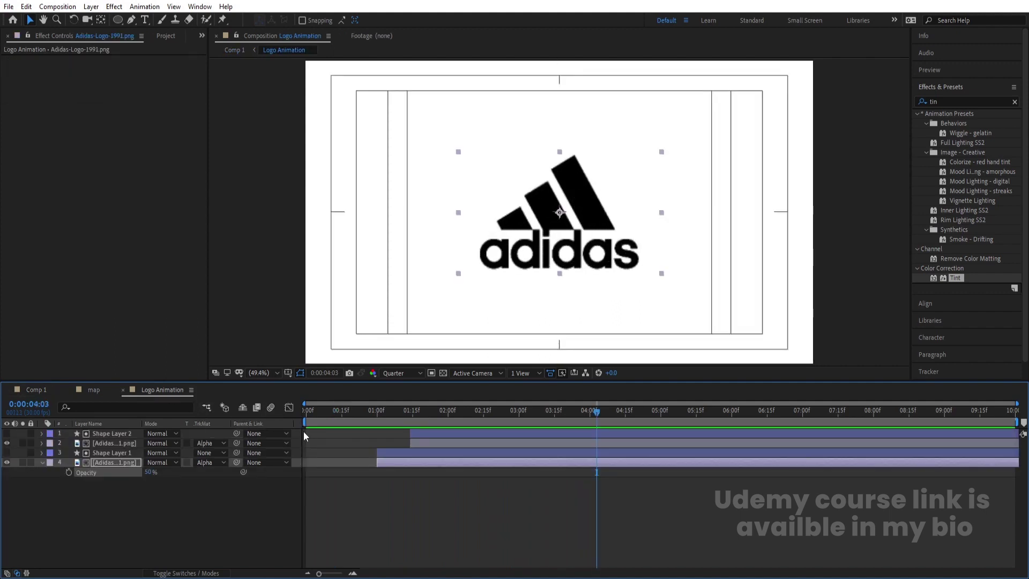
Pre-compose Comp 1's Logo Animation and map layers together as Logo Animation.
left_click(45, 394)
left_click_drag(122, 466, 73, 433)
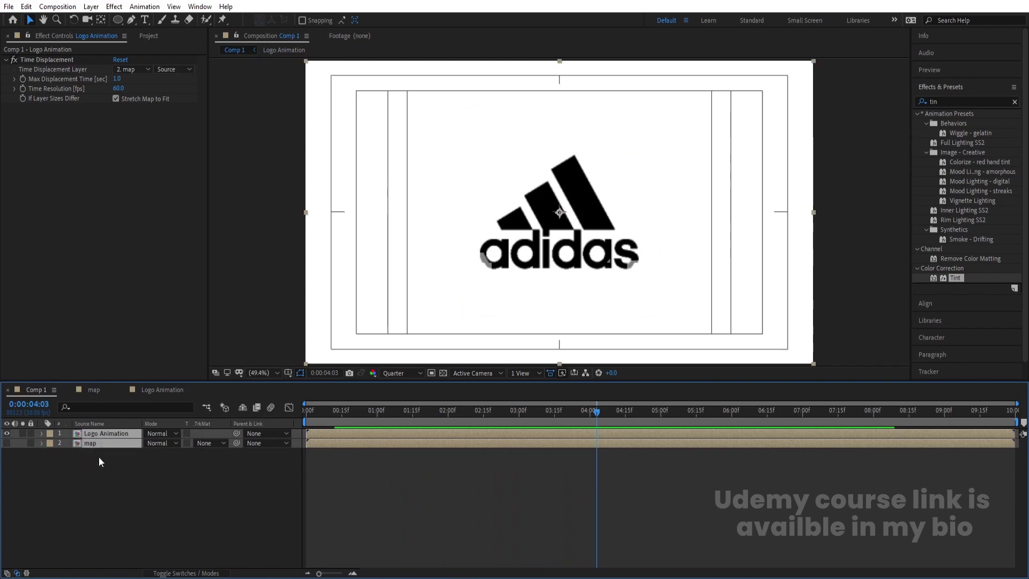
key("ctrl+shift+c")
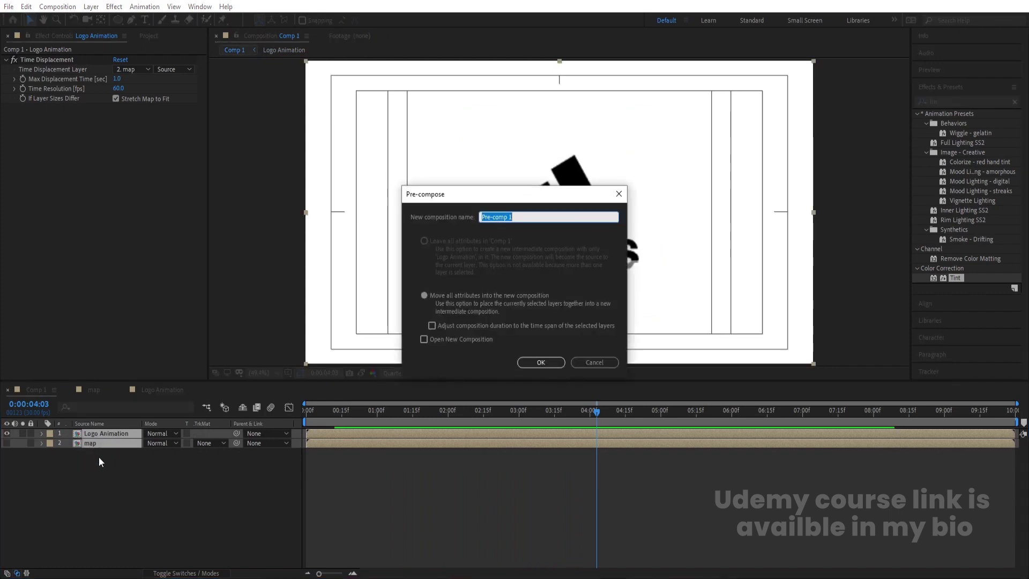
type("Logo Animation")
key("Return")
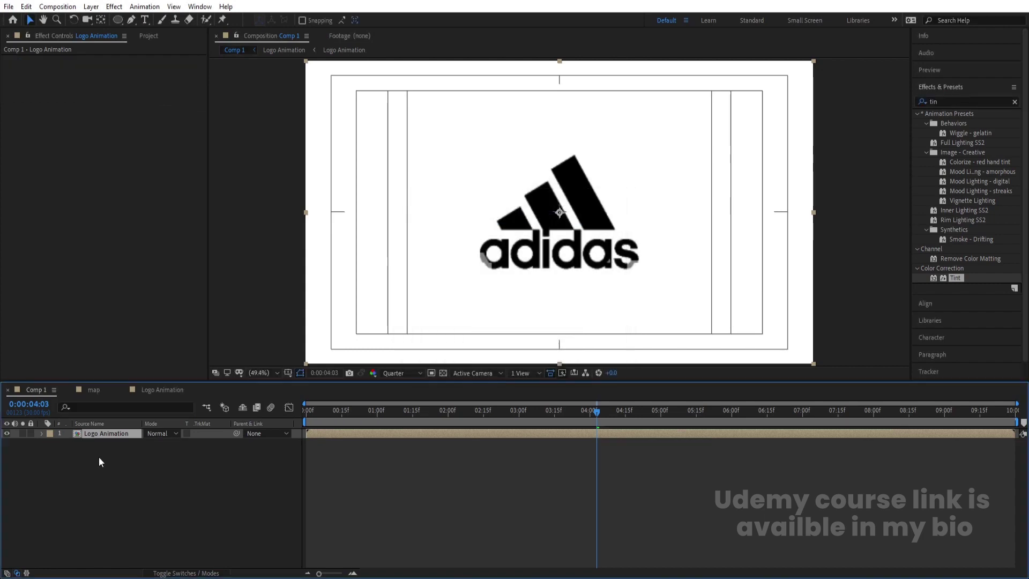
Create a black 1920 x 1080 px solid in Comp 1.
key("ctrl+y")
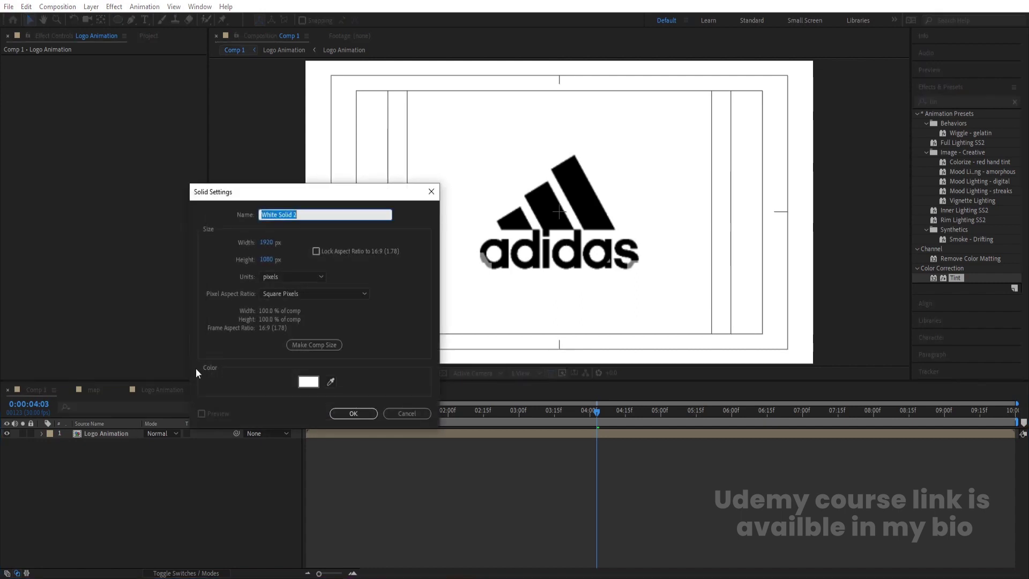
left_click(308, 381)
left_click_drag(316, 379, 229, 482)
key("Return")
key("Return")
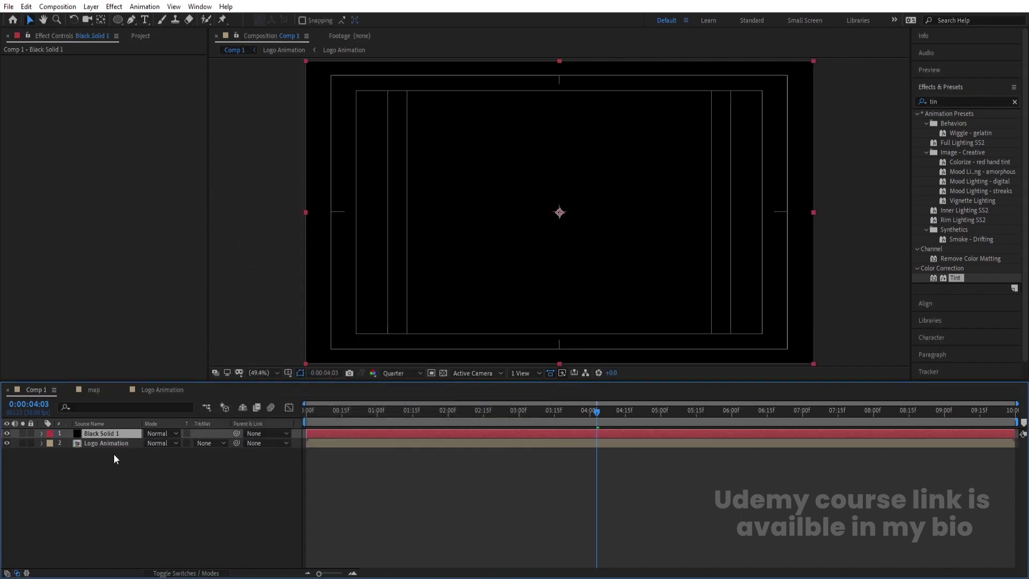
Move the black solid beneath the Logo Animation layer in Comp 1 and lock it.
left_click_drag(92, 435, 89, 458)
left_click(30, 443)
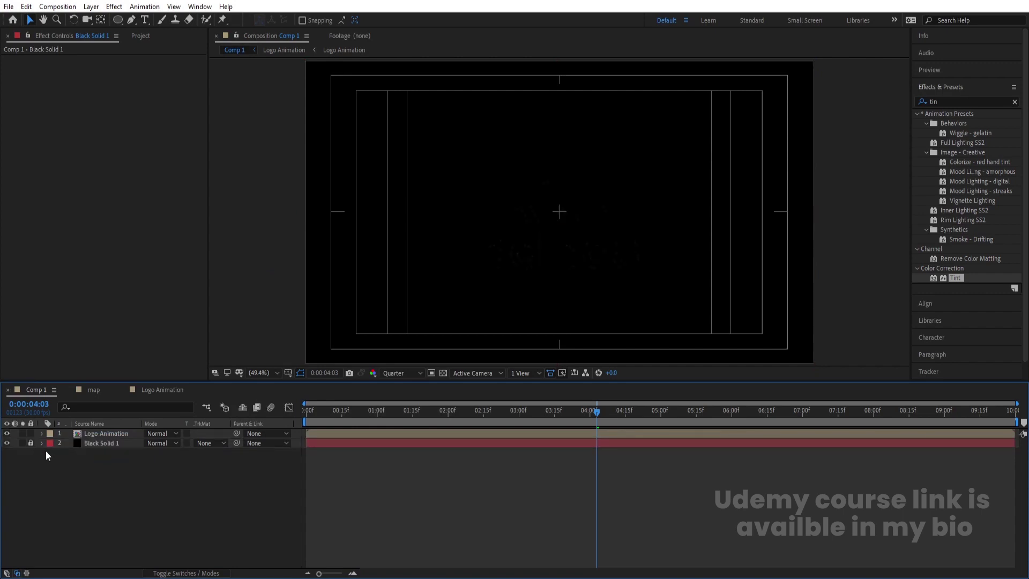
Apply Tint to Logo Animation with its black and white mapping colors swapped, and preview Comp 1.
left_click(105, 433)
left_click_drag(952, 279, 165, 155)
left_click(135, 102)
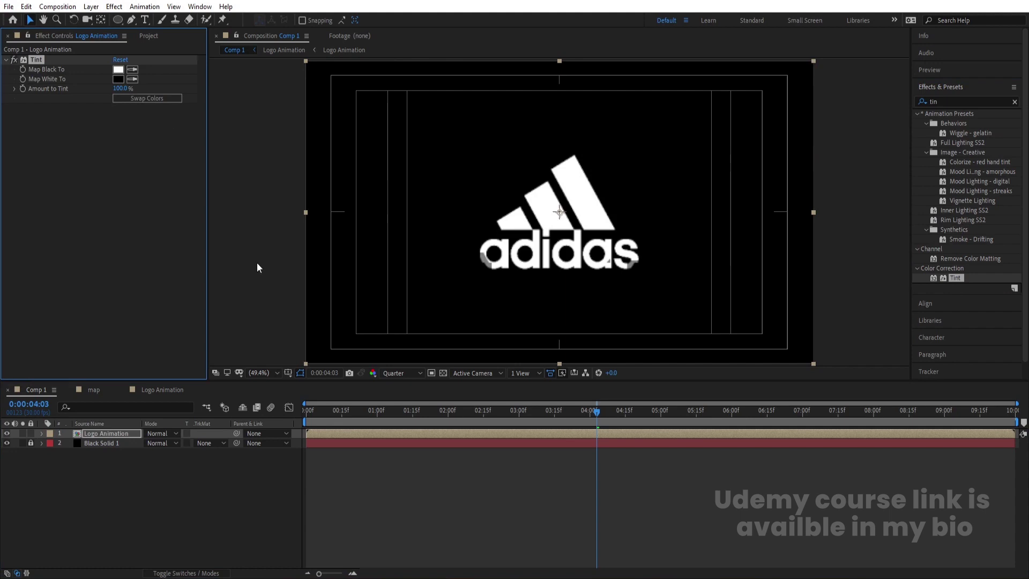
left_click(302, 406)
key("space")
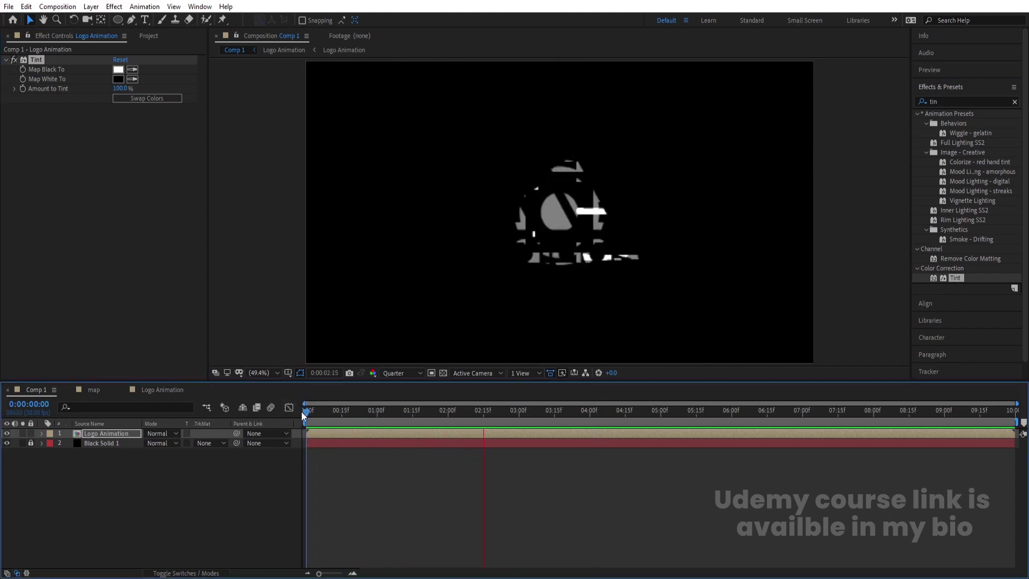
key("space")
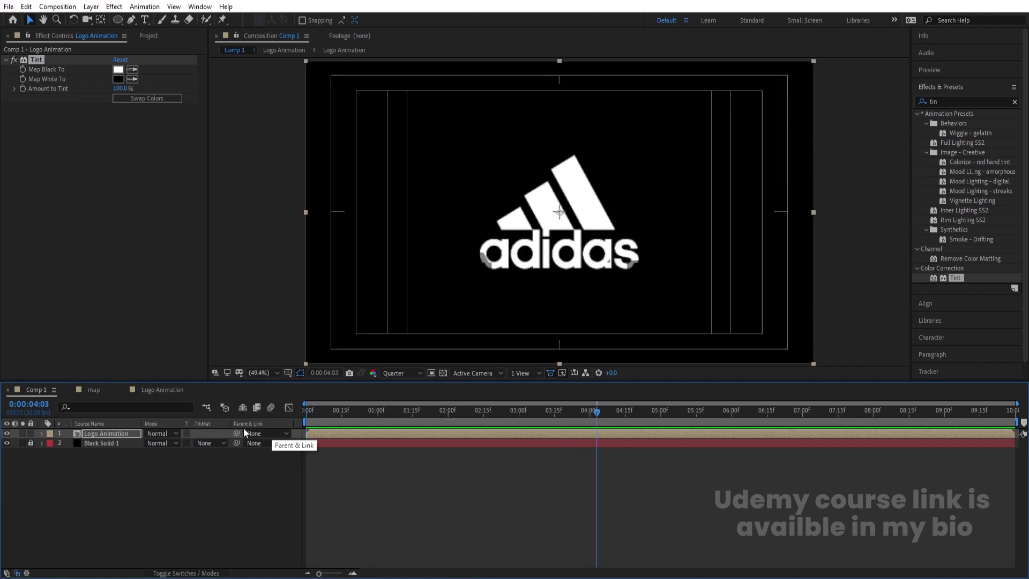
Duplicate the tinted Logo Animation layer four times in Comp 1.
left_click(117, 432)
key("ctrl+d")
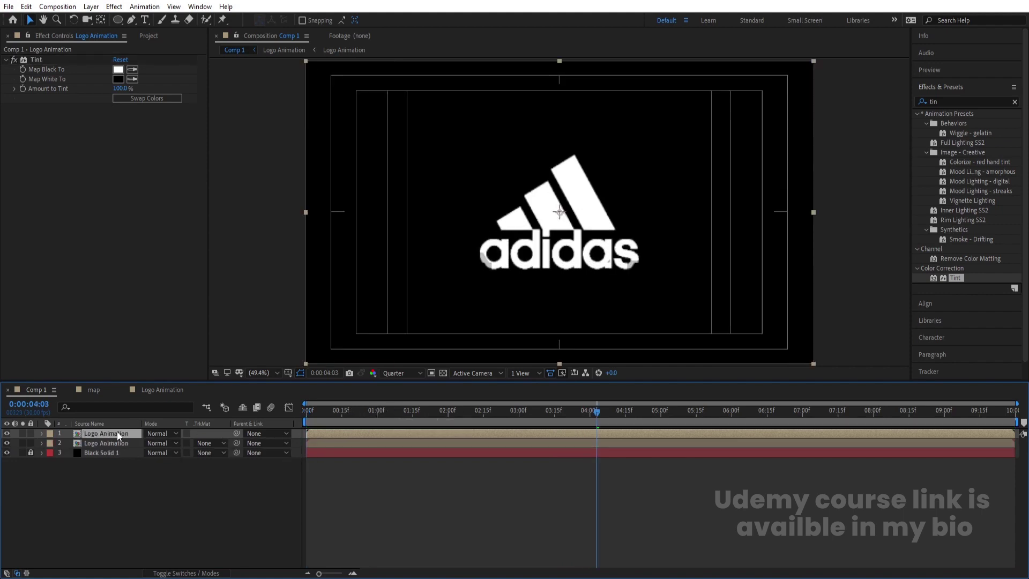
key("ctrl+d")
key("ctrl+d")
key("ctrl+d")
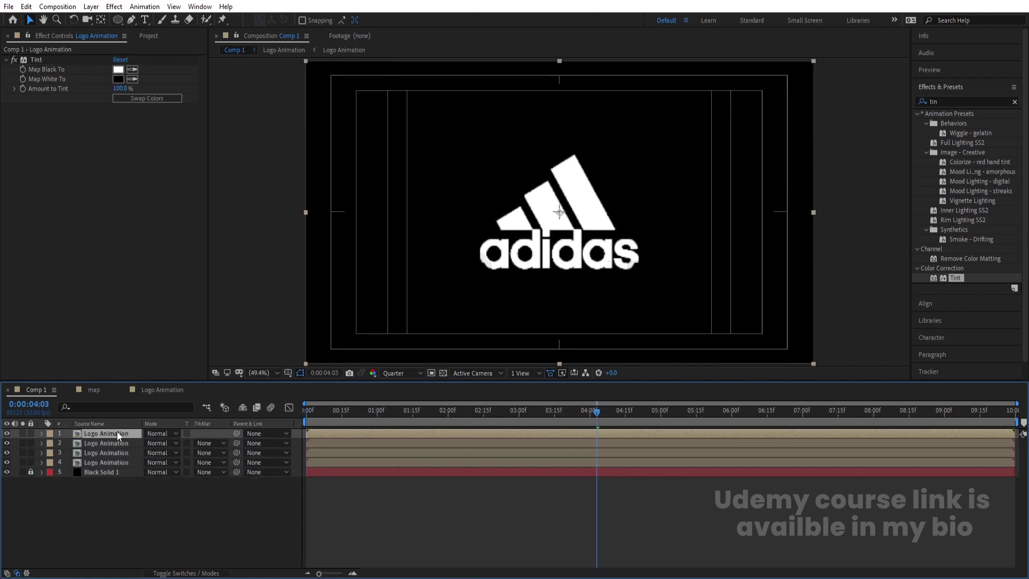
Set Tint's Map Black To color on the lowest Logo Animation copy, layer 5, to red FF0000.
left_click(103, 472)
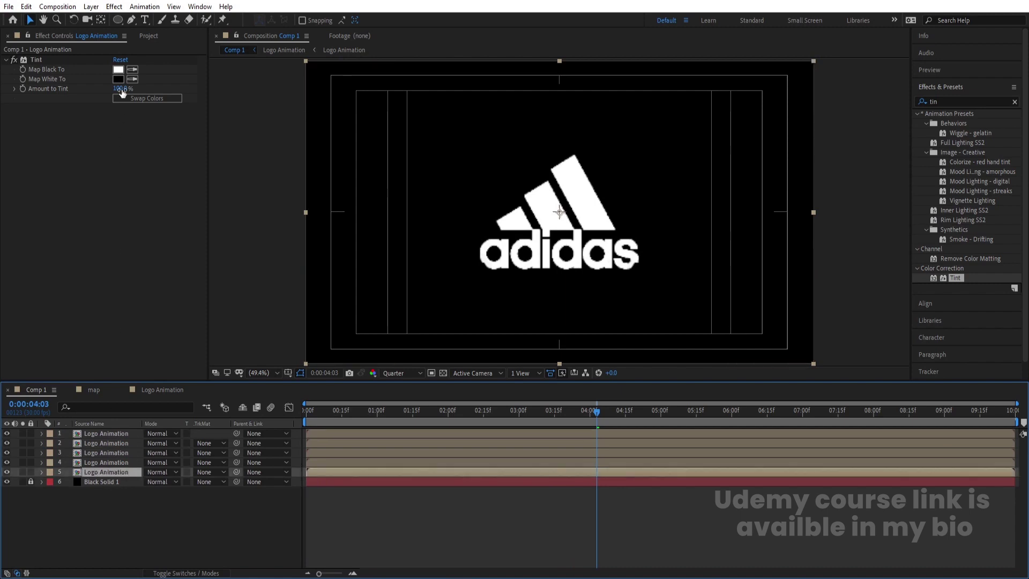
left_click(118, 70)
type("FF0000")
left_click(503, 287)
Try to give the layer 4 Logo Animation copy a blue hue in Tint's Map Black To color.
left_click(102, 464)
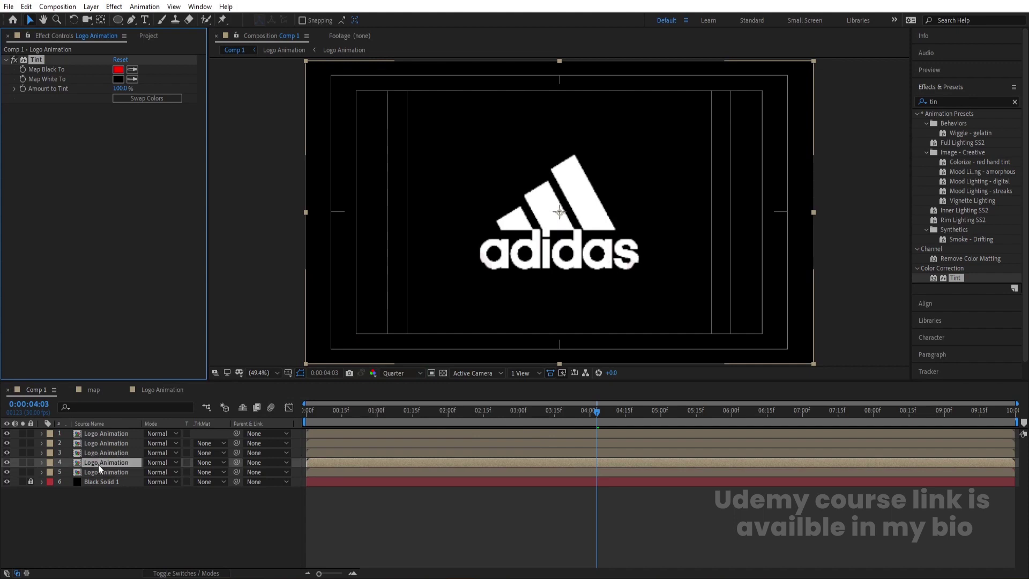
left_click(119, 70)
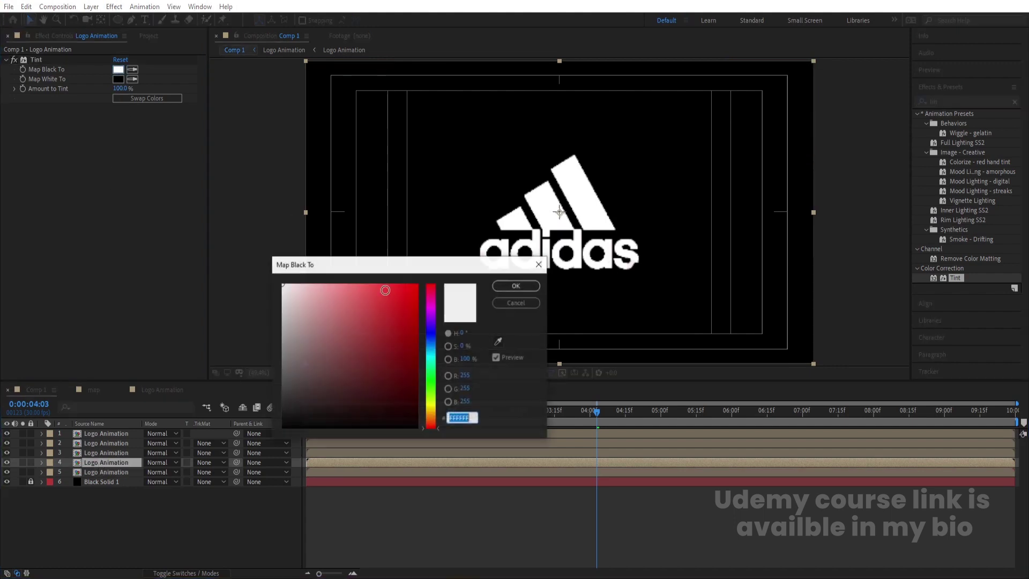
left_click(430, 343)
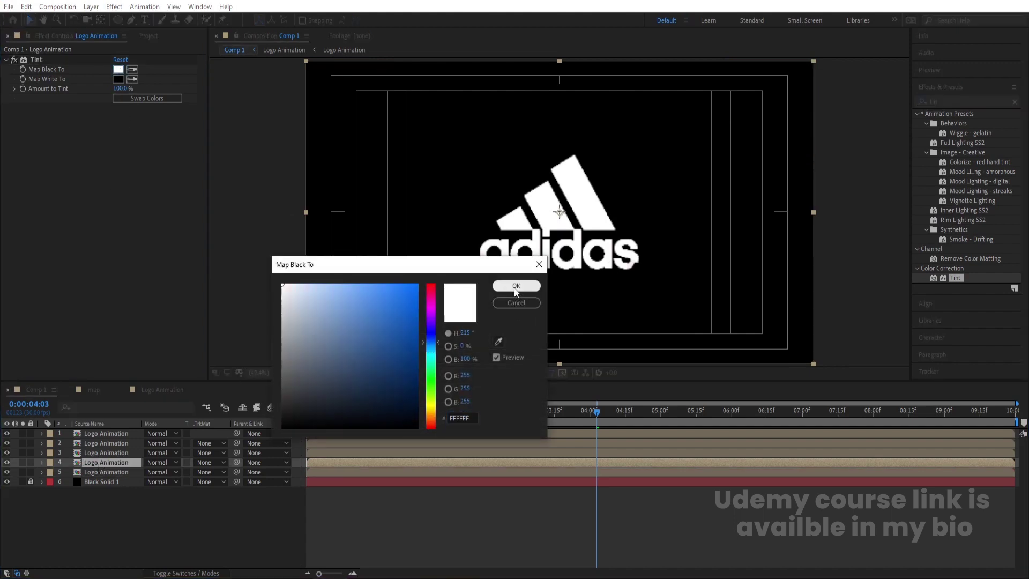
left_click(516, 287)
Set Tint's Map Black To color on the layer 3 Logo Animation copy to bright green.
left_click(128, 455)
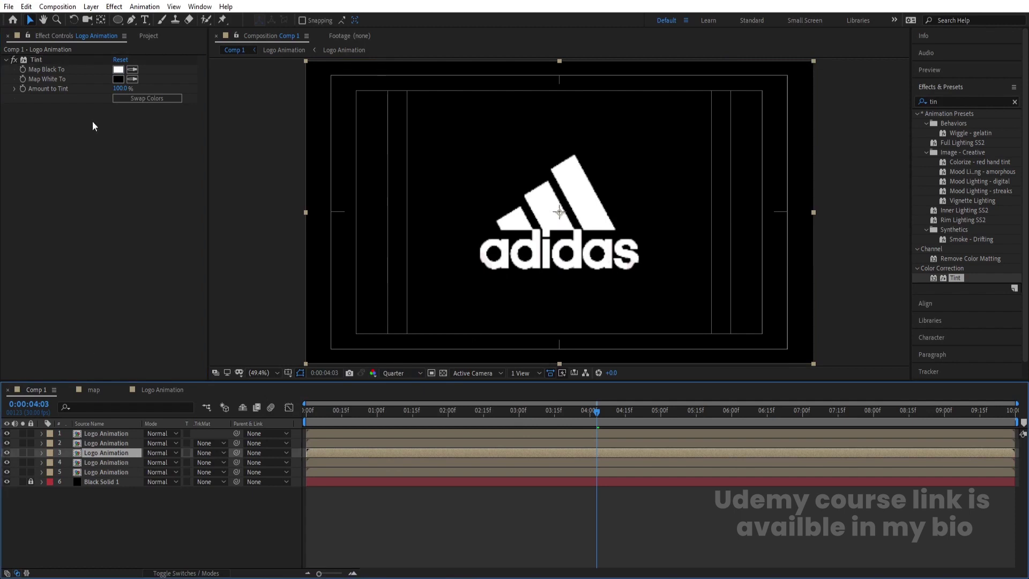
left_click(118, 69)
left_click(431, 379)
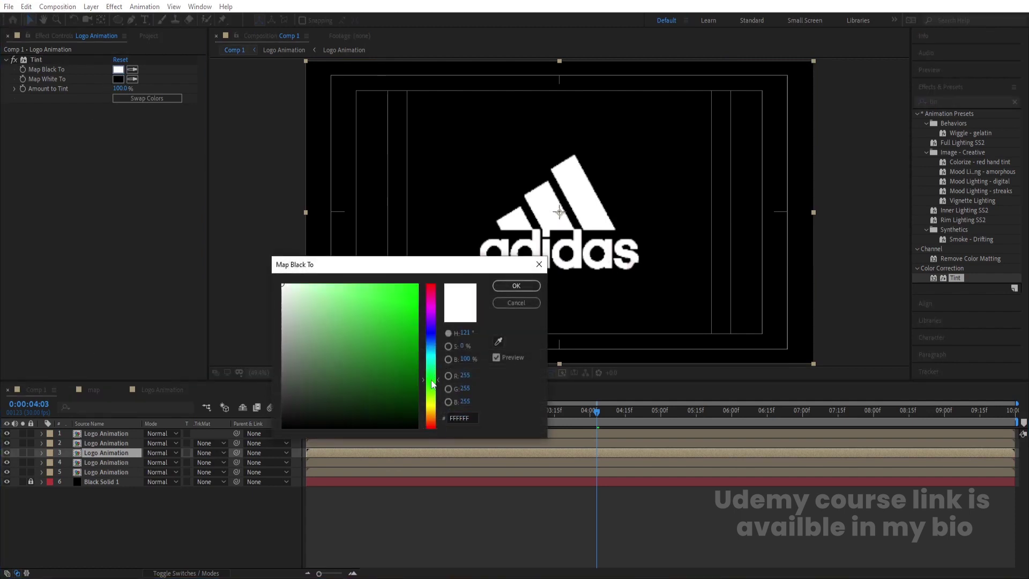
left_click(413, 310)
left_click(516, 286)
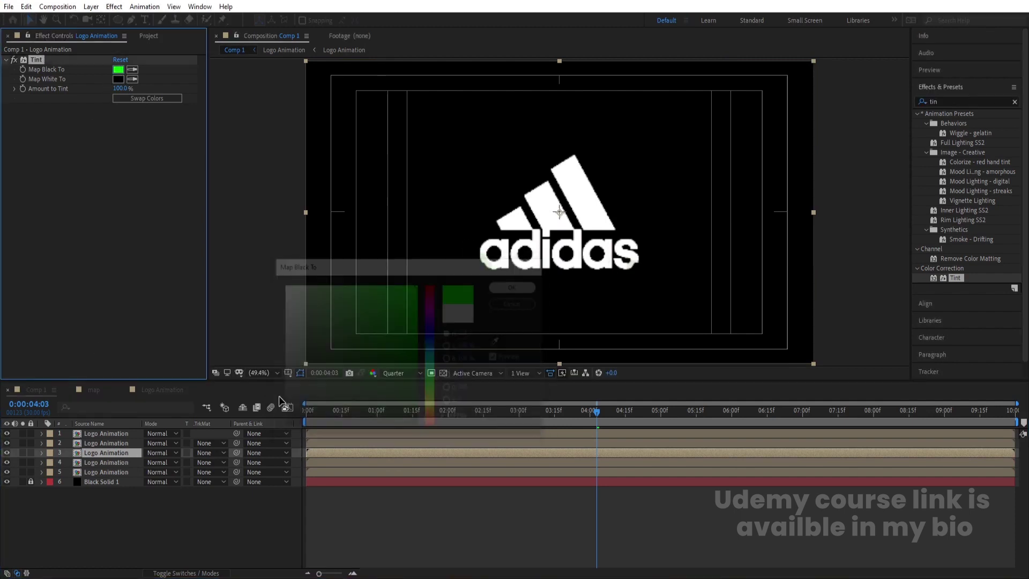
Apply Find Edges with Invert enabled to the layer 2 Logo Animation copy.
left_click(126, 444)
key("ctrl+z")
left_click(948, 101)
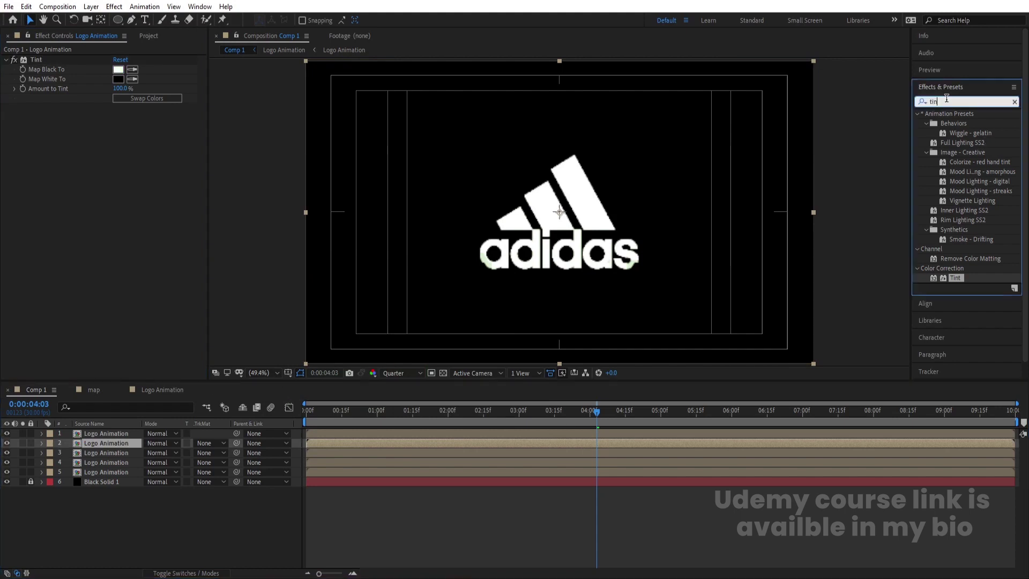
type("find")
left_click_drag(963, 123, 53, 124)
left_click(115, 118)
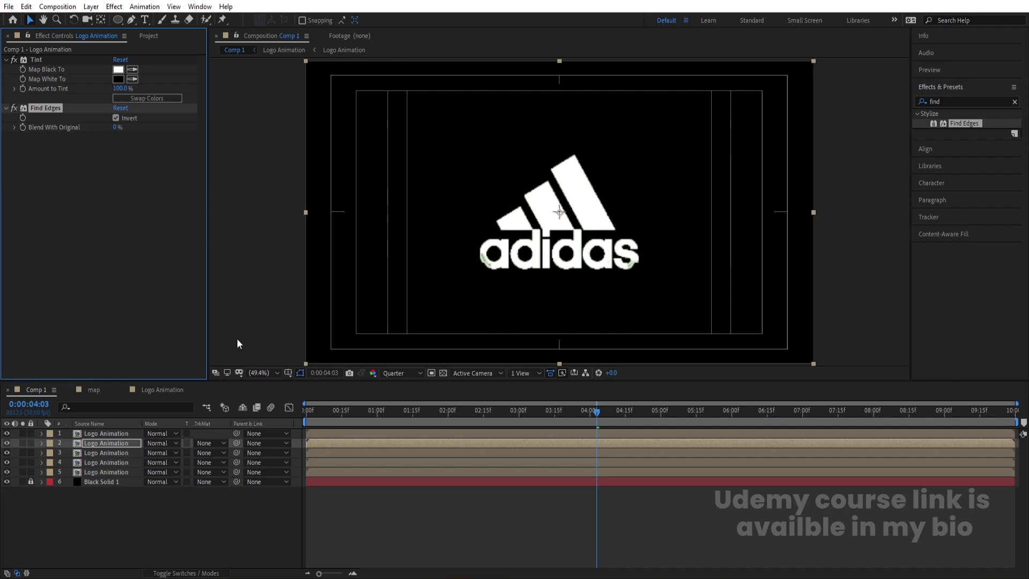
Offset the start of the layer 4 Logo Animation copy to frame 2 and the layer 3 copy to frame 4.
left_click(304, 412)
left_click(326, 505)
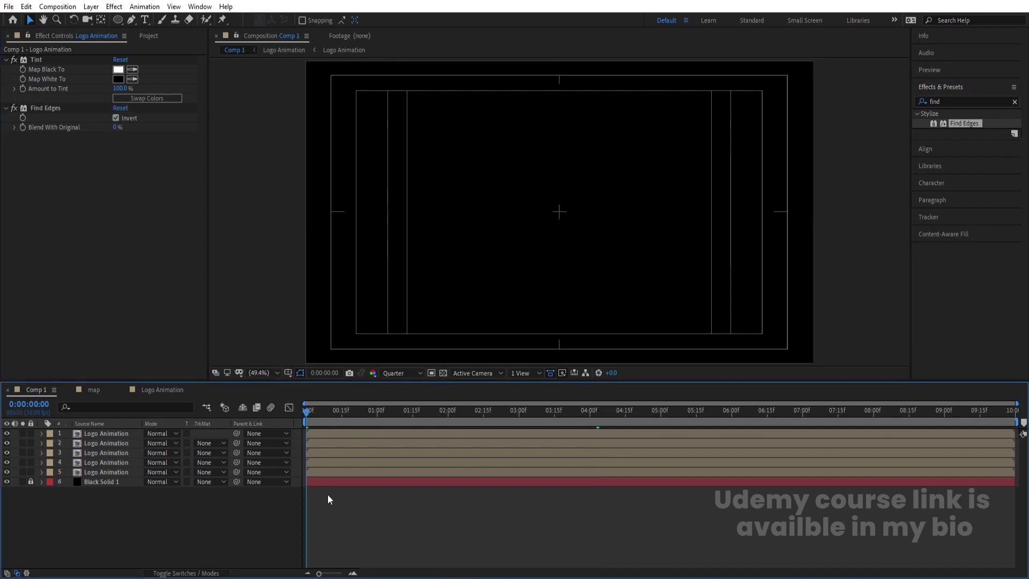
key("Page_Down")
left_click(312, 465)
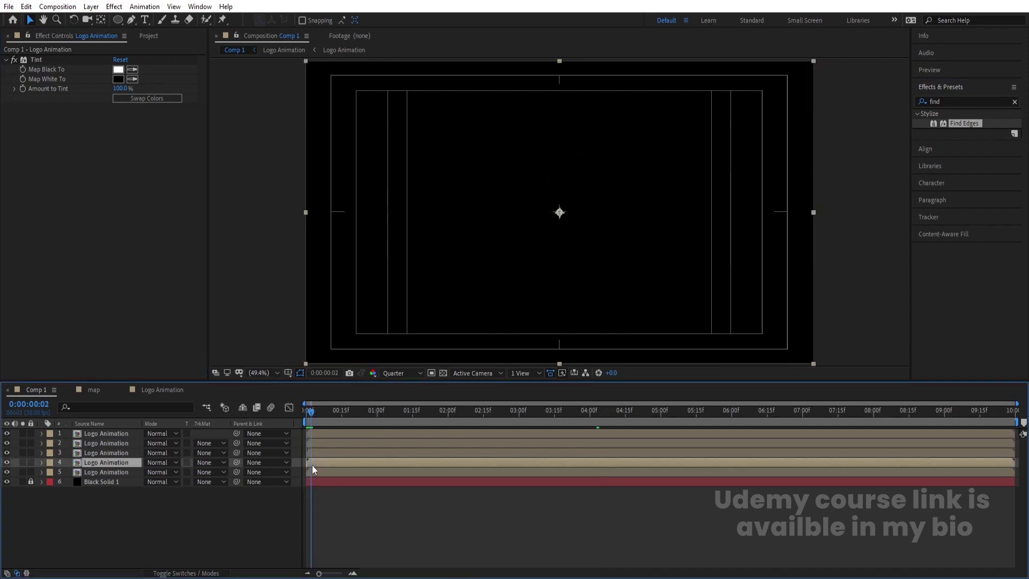
key("bracketleft")
key("Page_Down")
key("Page_Down")
left_click(326, 454)
key("bracketleft")
Offset the start of the layer 2 Logo Animation copy to frame 6 and the layer 1 copy to frame 8.
key("Page_Down")
key("Page_Down")
left_click(320, 442)
key("bracketleft")
key("Page_Down")
key("Page_Down")
left_click(334, 435)
Preview the staggered Logo Animation copies and set the Comp 1 viewer resolution to Full.
key("space")
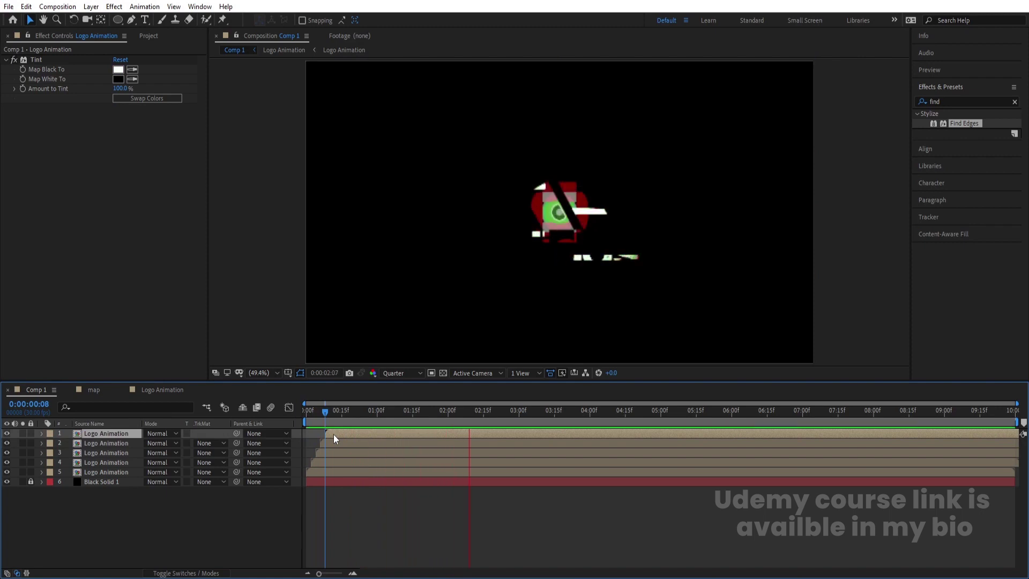
key("space")
left_click_drag(343, 411, 291, 413)
left_click(402, 373)
left_click(404, 398)
key("space")
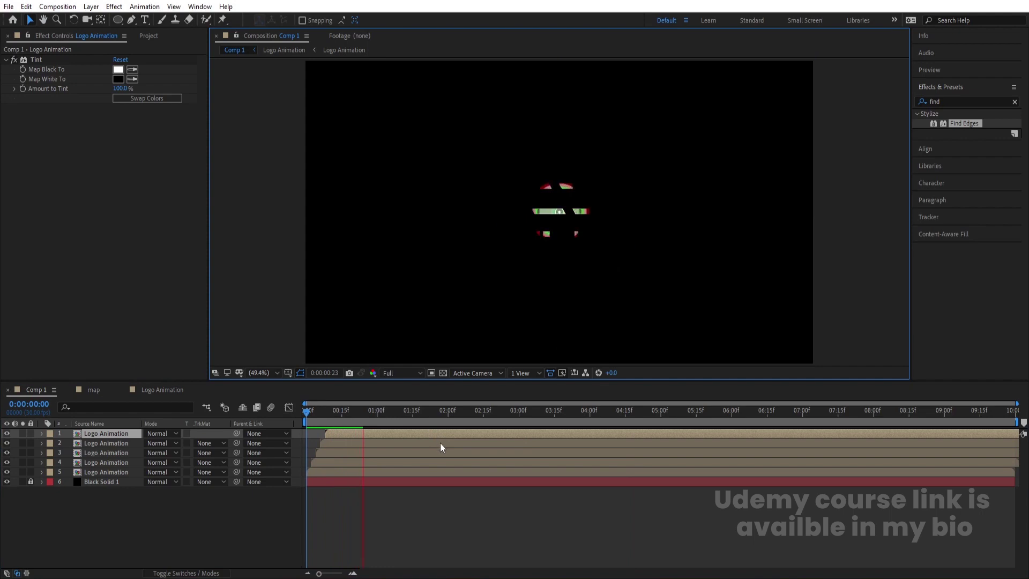
key("space")
Set the blending mode of the three lower Logo Animation copies, layers 3 to 5, to Screen.
left_click(88, 455)
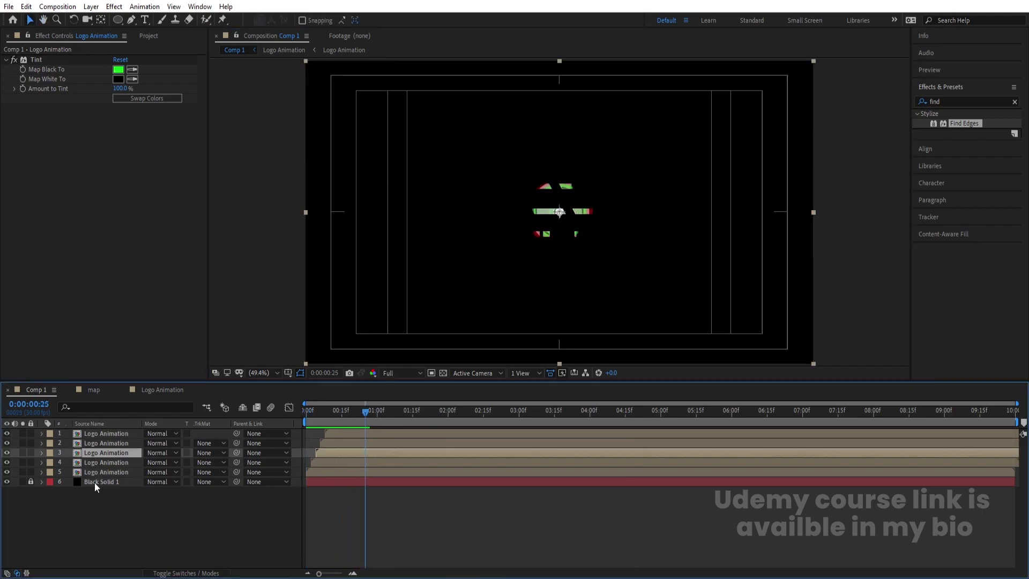
left_click(111, 473, "shift")
left_click(162, 454)
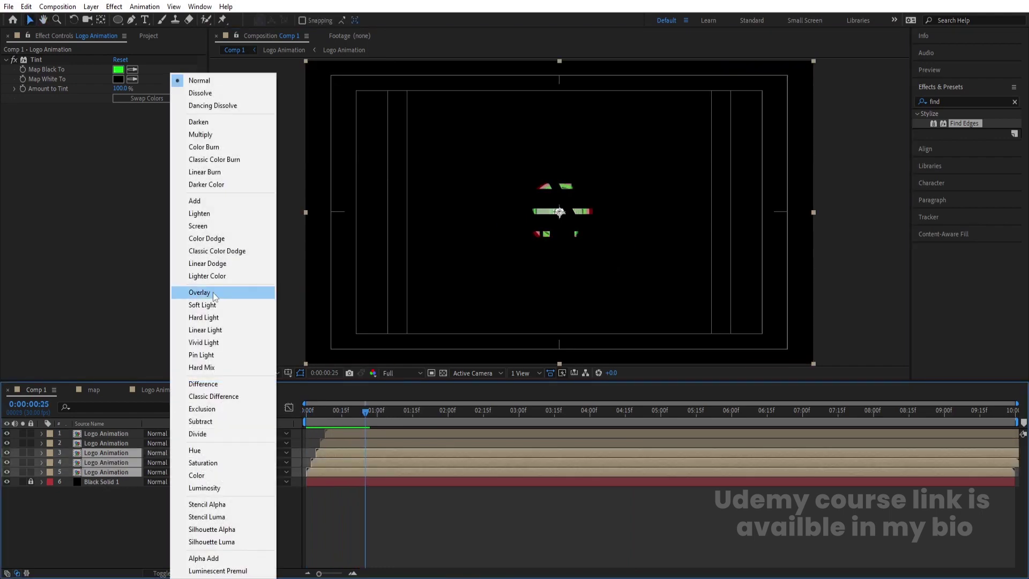
left_click(211, 226)
Preview the screen-blended logo reveal in Comp 1 and examine it around 0:00:02:15.
key("space")
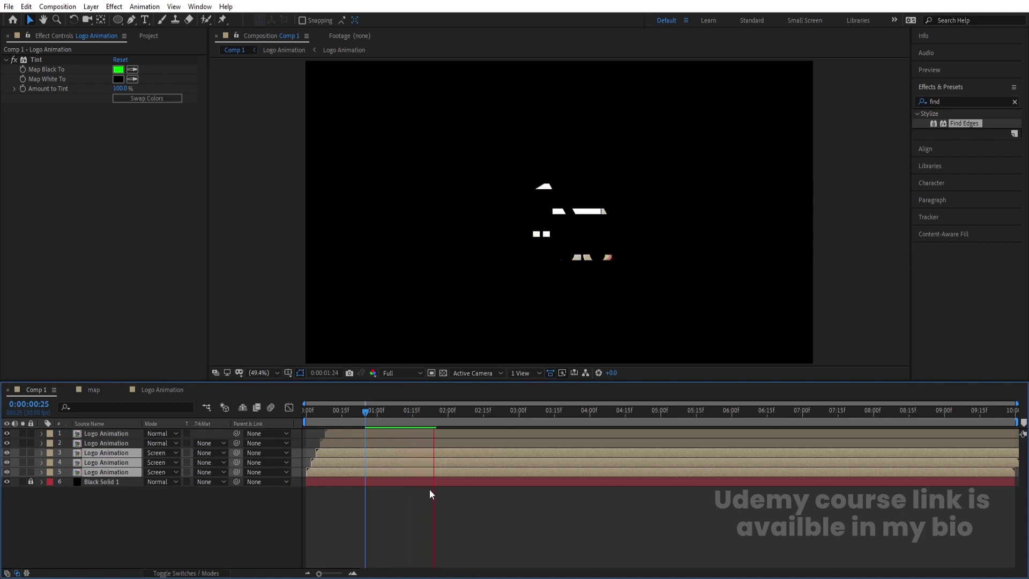
key("space")
left_click(482, 412)
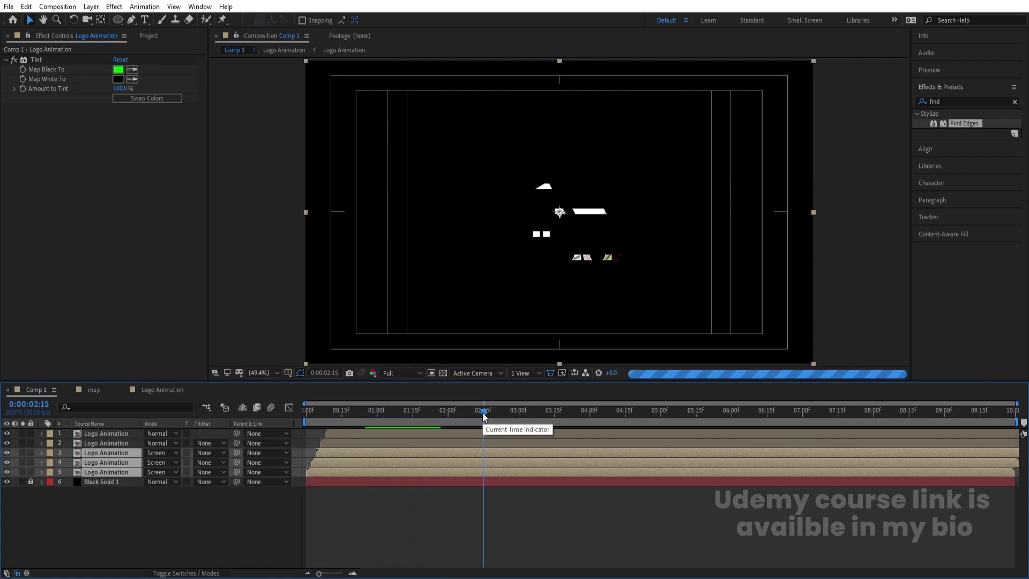
key("space")
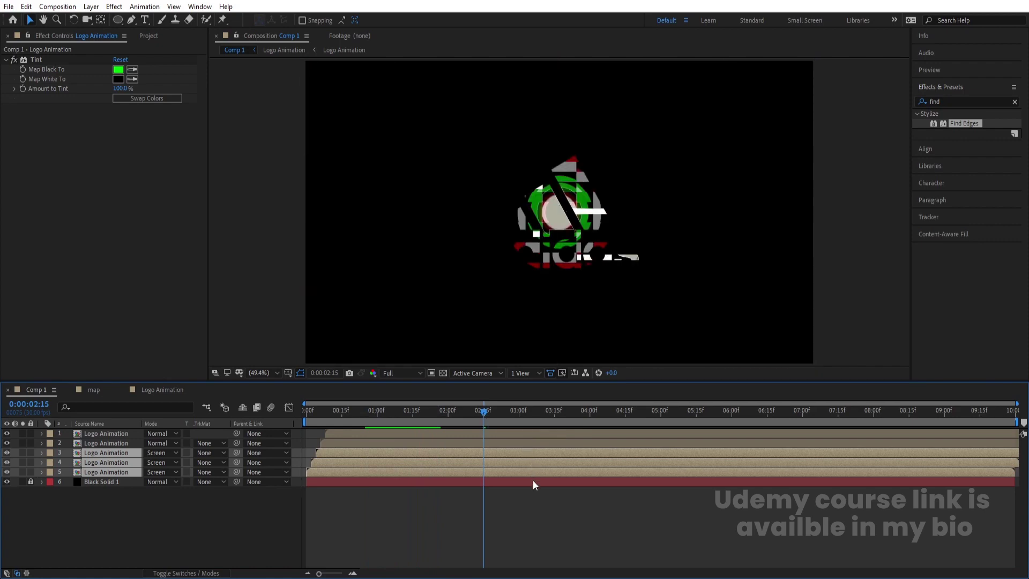
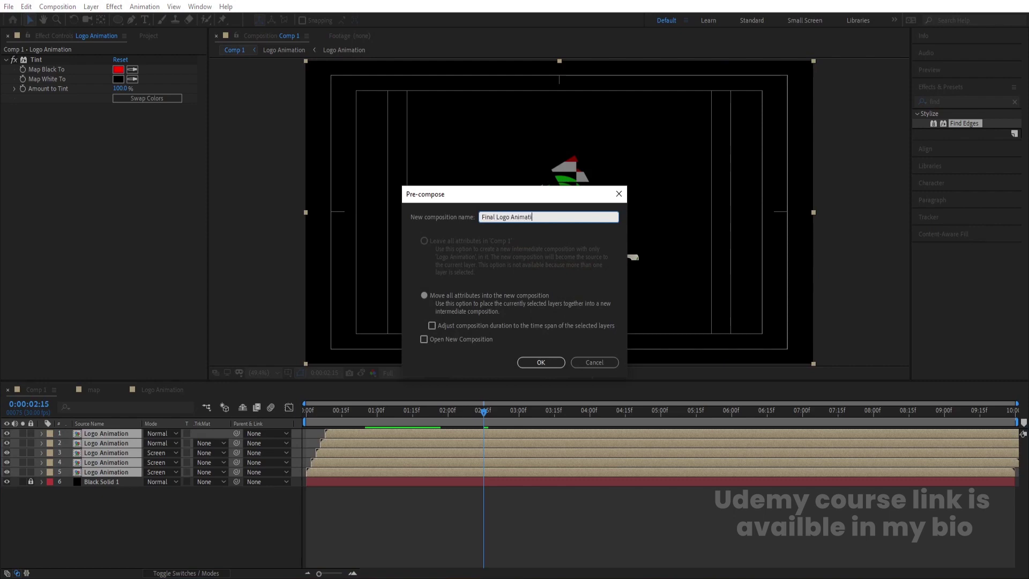
Pre-compose the five Logo Animation copies as Final Logo Animation and check its frames between 0:00:03:15 and 0:00:04:19.
key("Return")
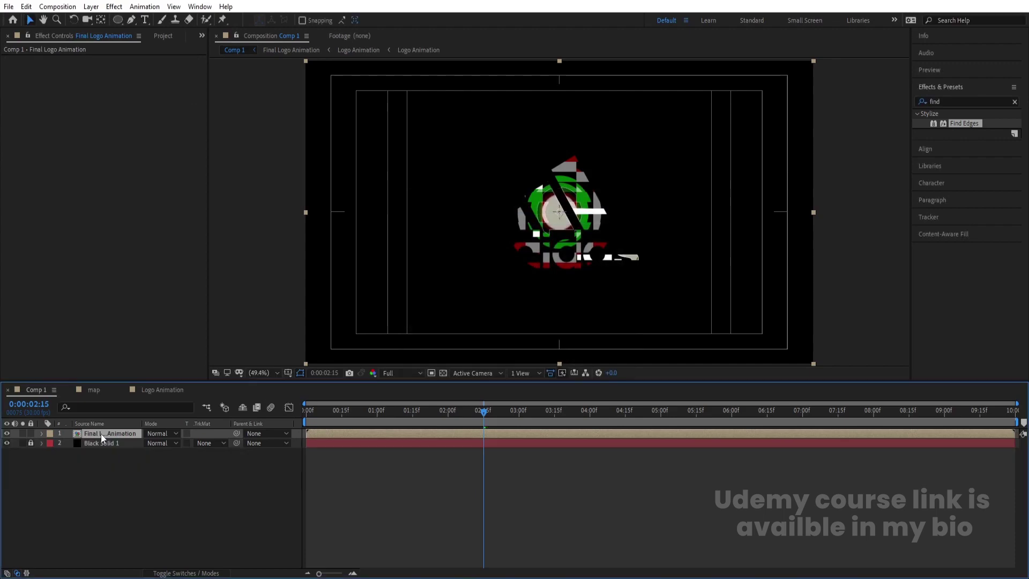
left_click(554, 417)
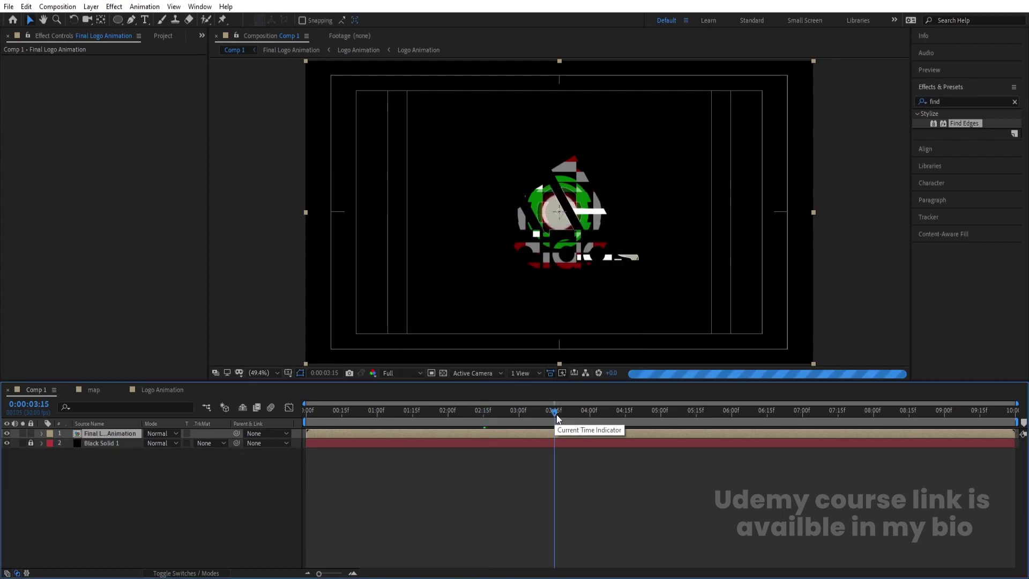
left_click(587, 416)
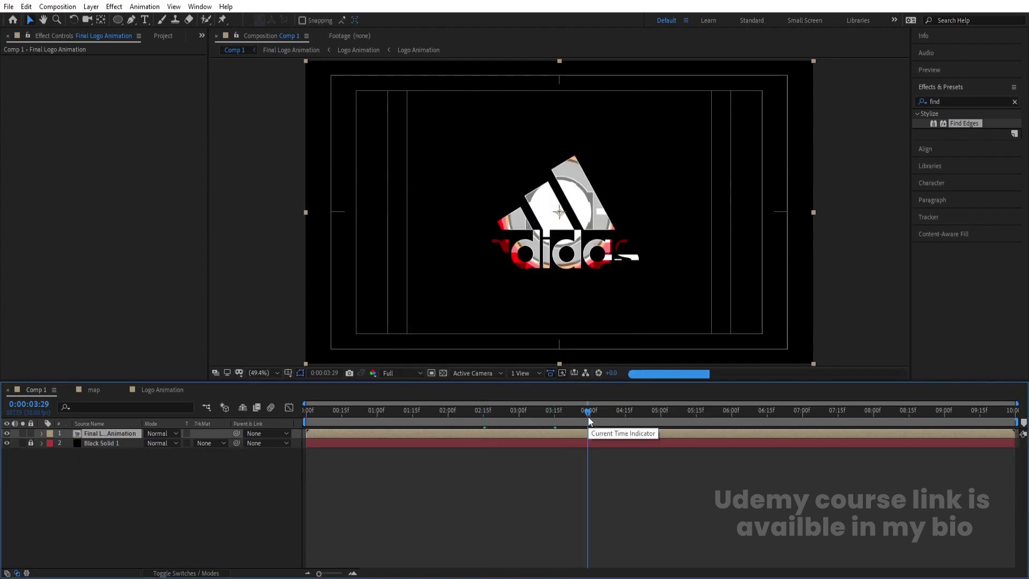
left_click(608, 416)
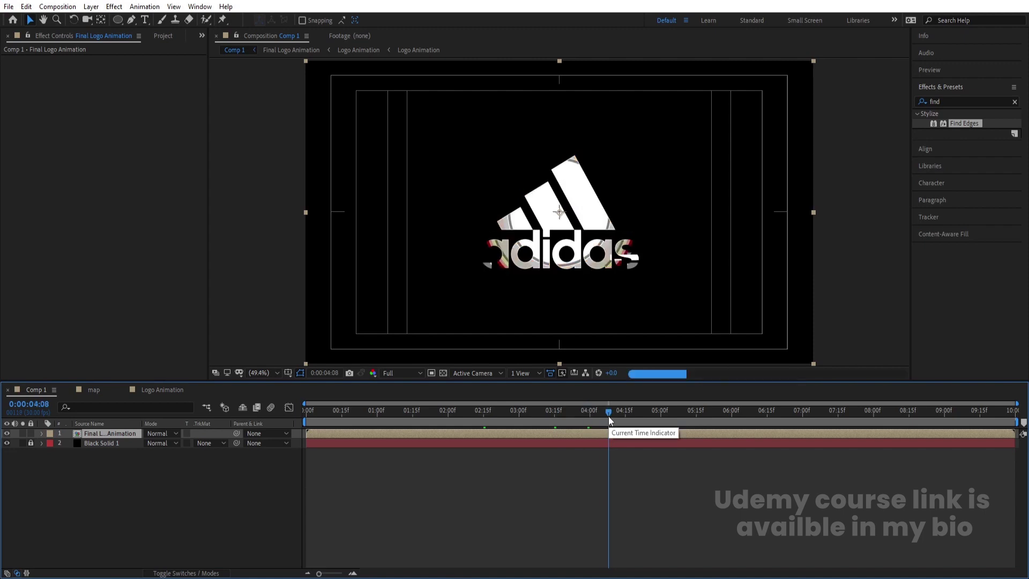
left_click(634, 416)
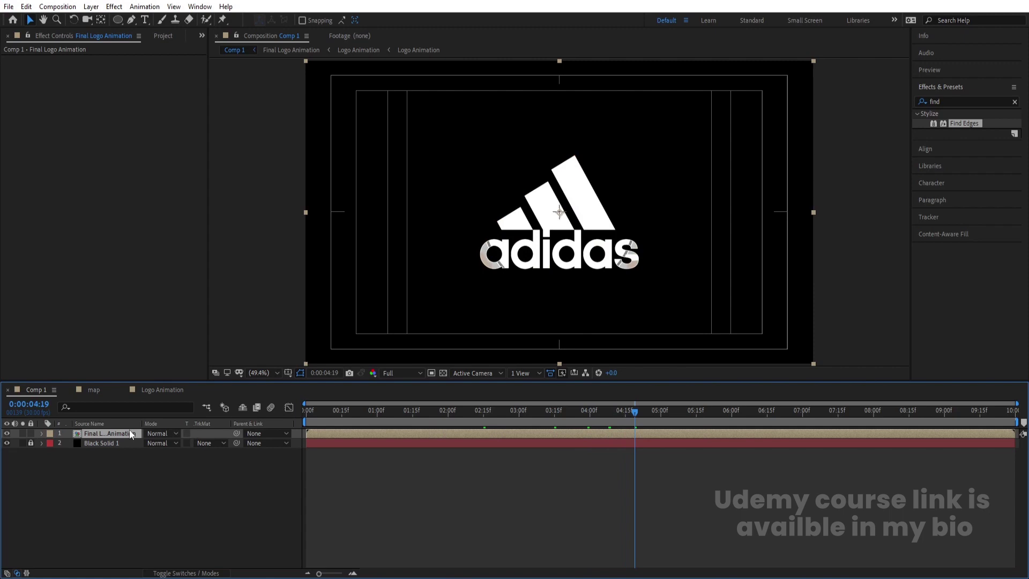
Duplicate the Final Logo Animation layer and apply Find Edges with Invert enabled to the upper copy.
key("ctrl+d")
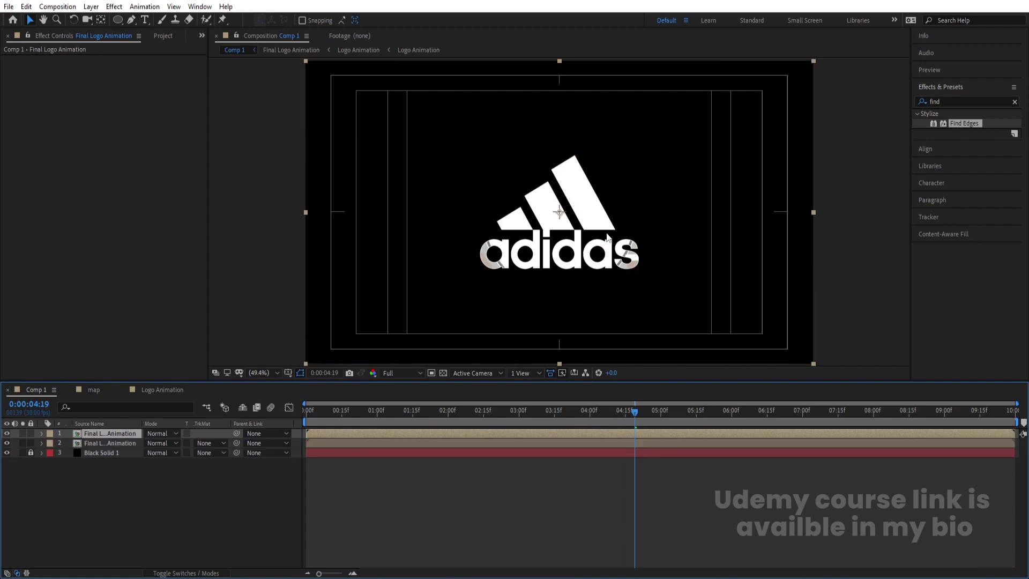
left_click(947, 99)
double_click(953, 124)
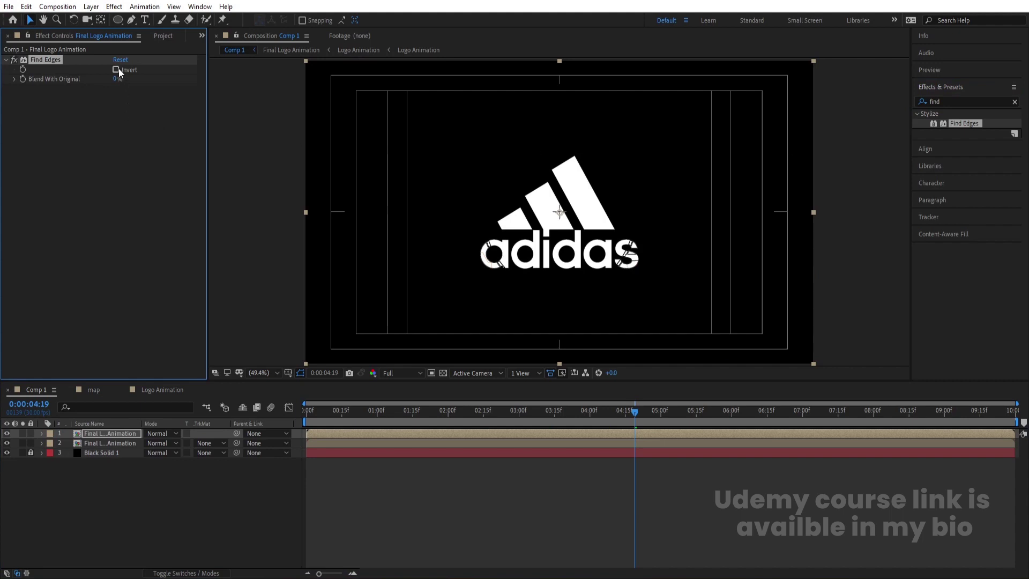
left_click(116, 69)
Set the outlined Final Logo Animation copy's blending mode to Screen and shift it up and left of the solid logo.
left_click(165, 437)
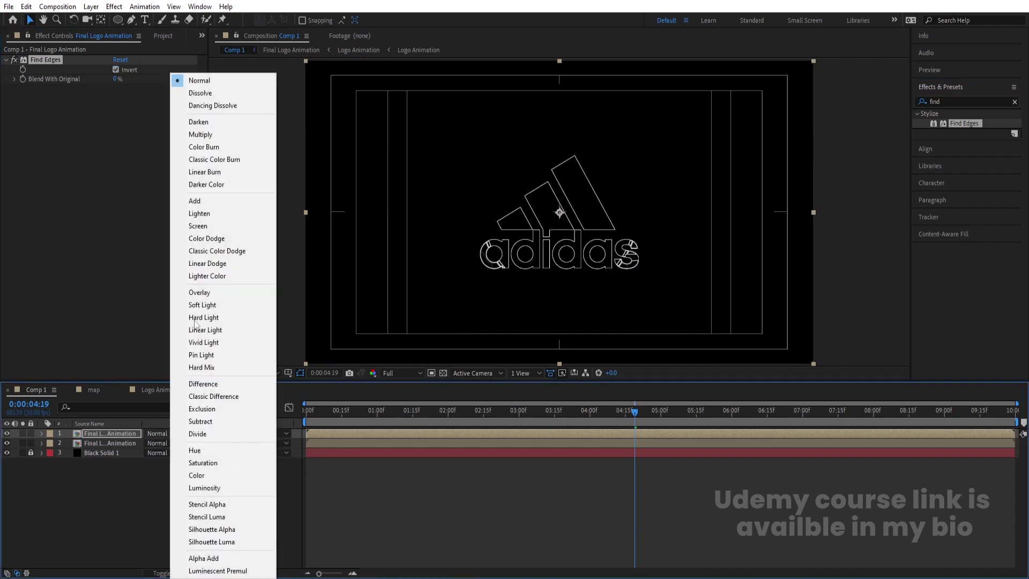
left_click(211, 227)
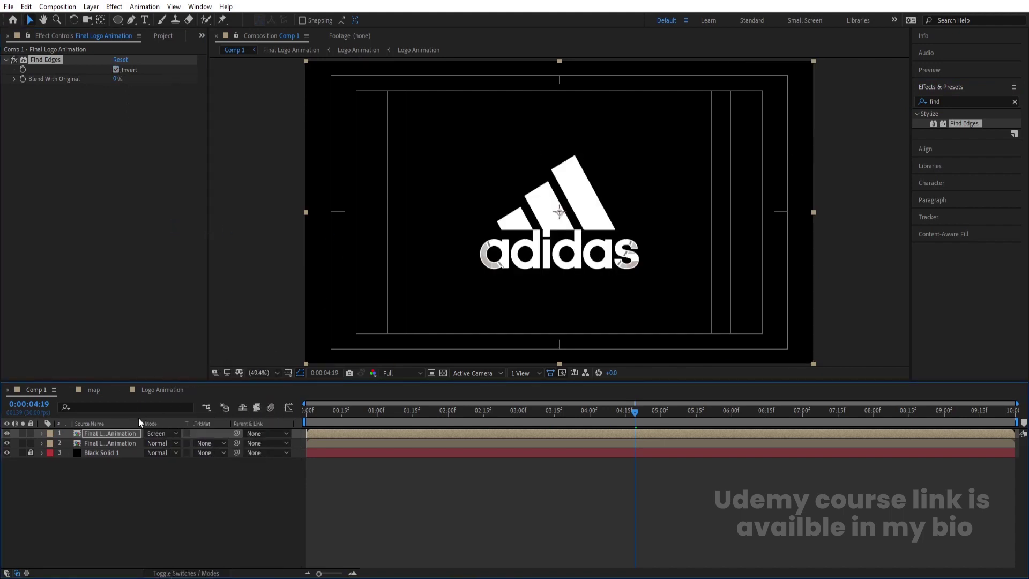
left_click_drag(562, 229, 529, 215)
Mask the outlined Final Logo Animation copy with a rectangle around its three stripes and duplicate the masked layer.
left_click_drag(118, 20, 159, 20)
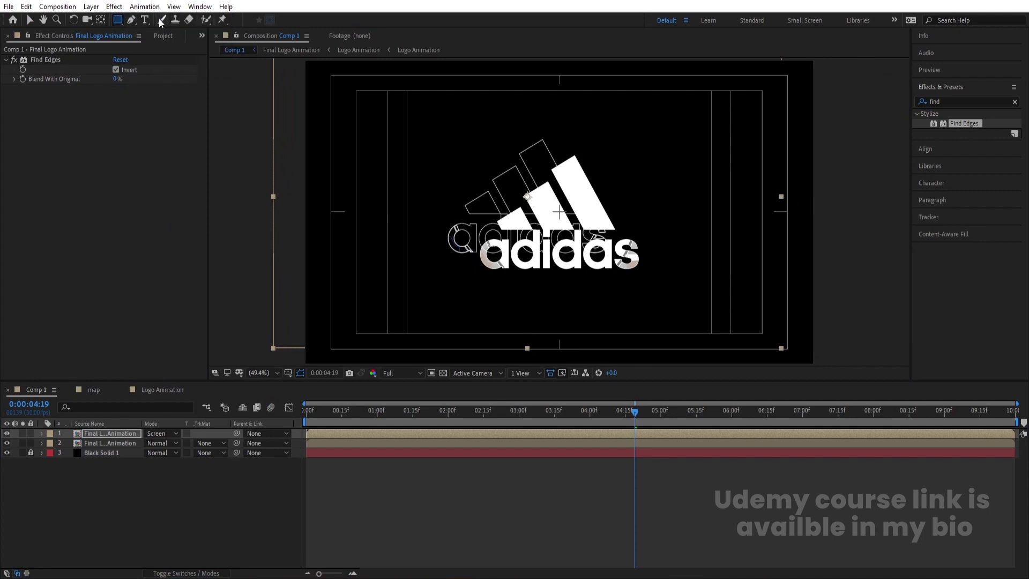
left_click_drag(416, 101, 599, 220)
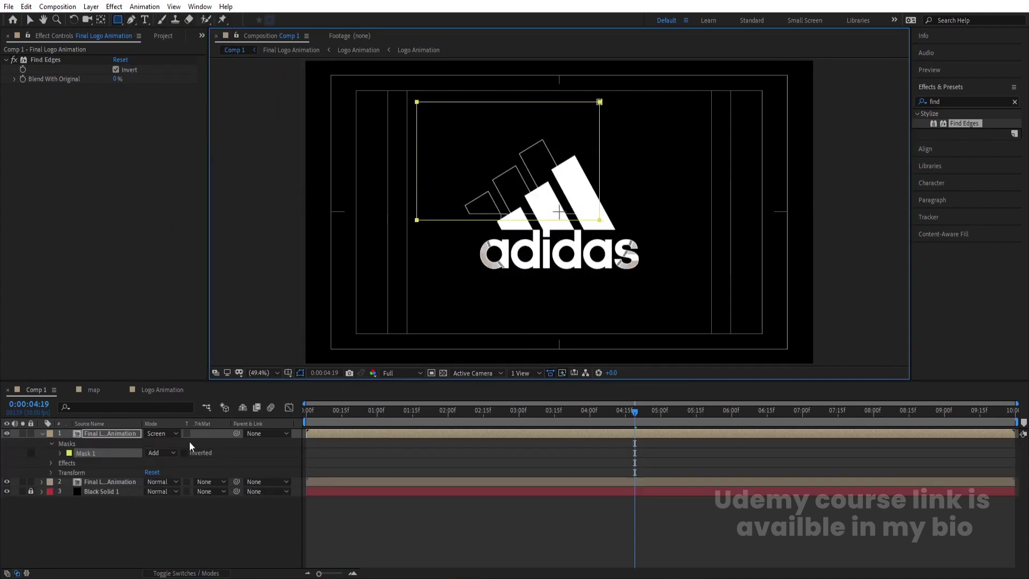
left_click(127, 435)
key("ctrl+d")
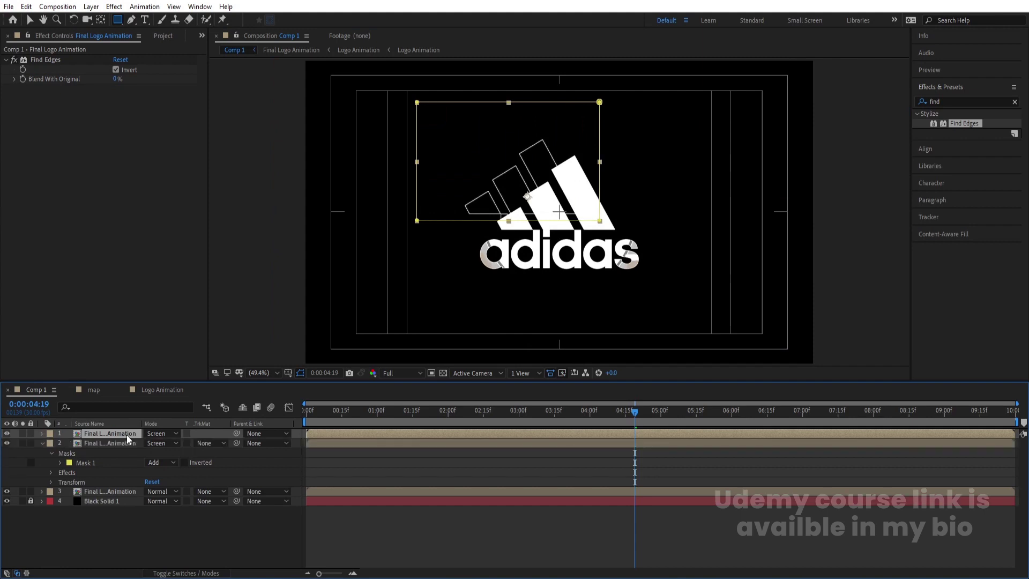
Move the duplicate down and right of the solid logo and replace its mask with a rectangle around the outlined adidas lettering.
key("v")
left_click_drag(516, 192, 585, 243)
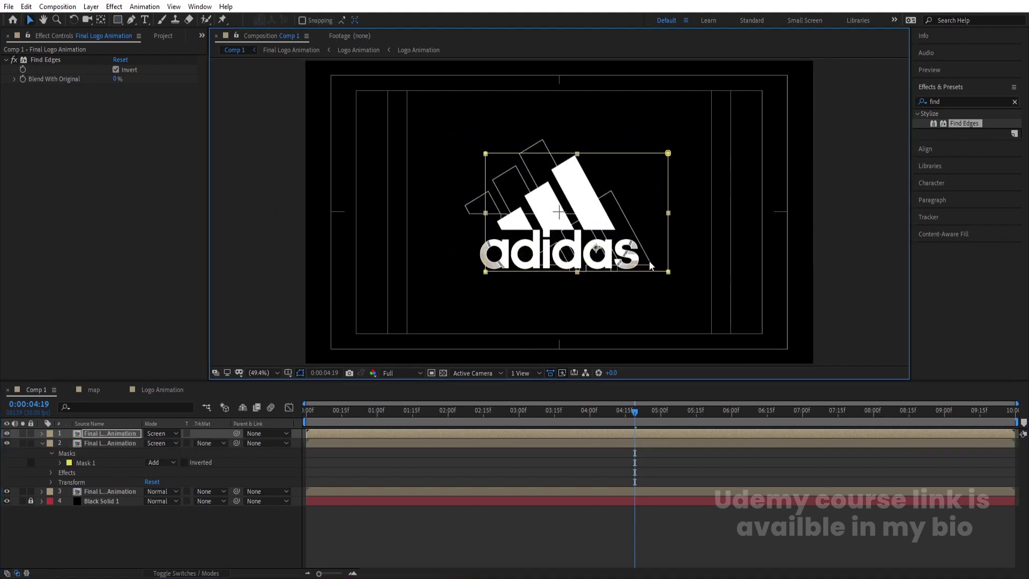
left_click(107, 434)
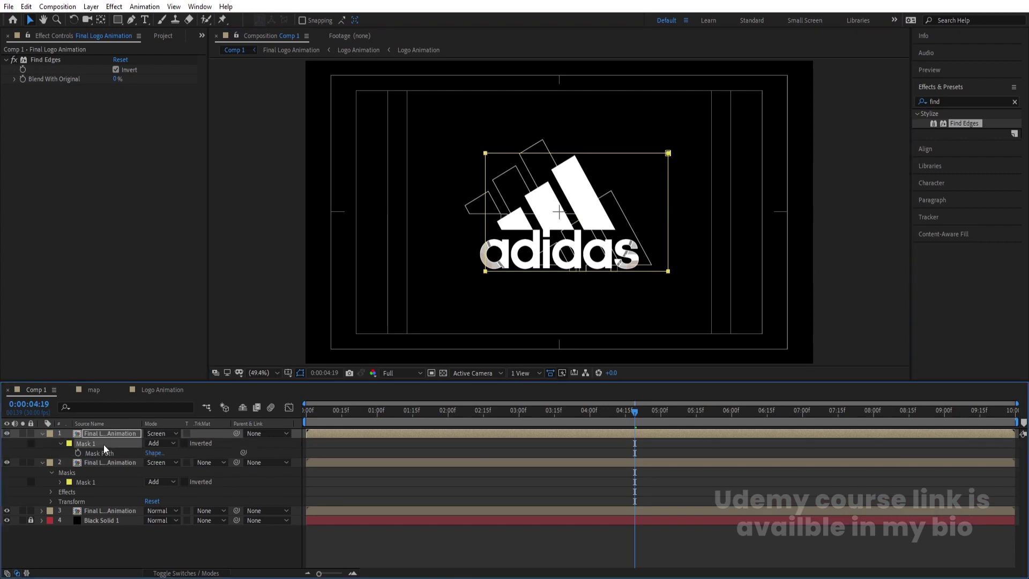
left_click(118, 19)
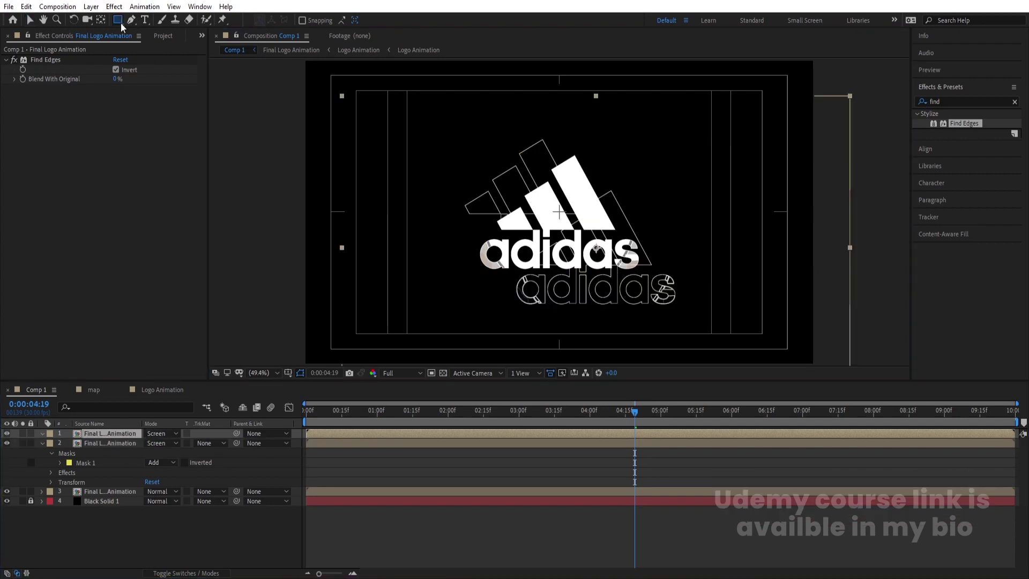
left_click_drag(512, 252, 688, 311)
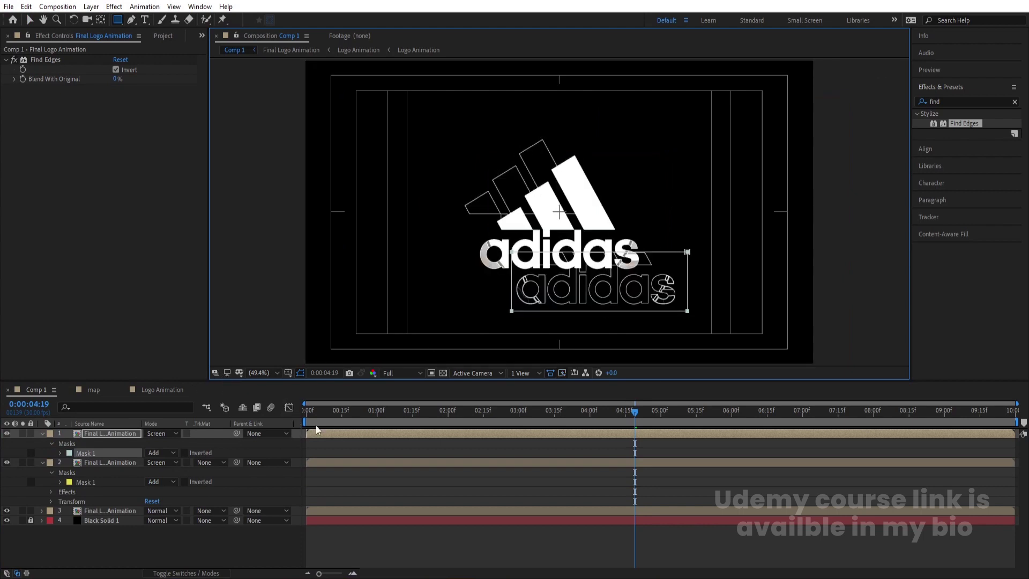
Start Mask Path keyframes for Mask 1 on both outlined Final Logo Animation layers at 0:00:00:00.
left_click(306, 411)
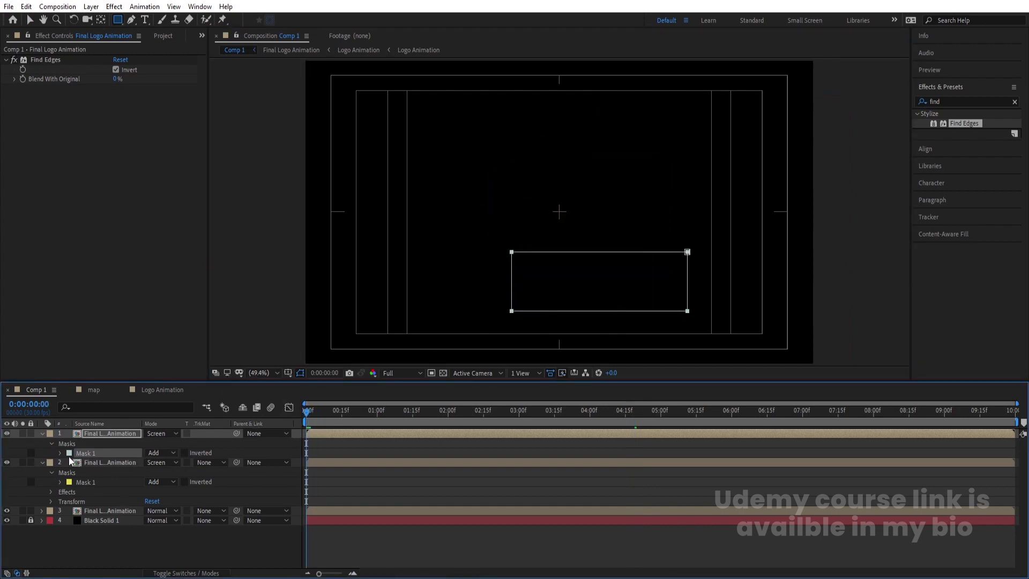
left_click(61, 453)
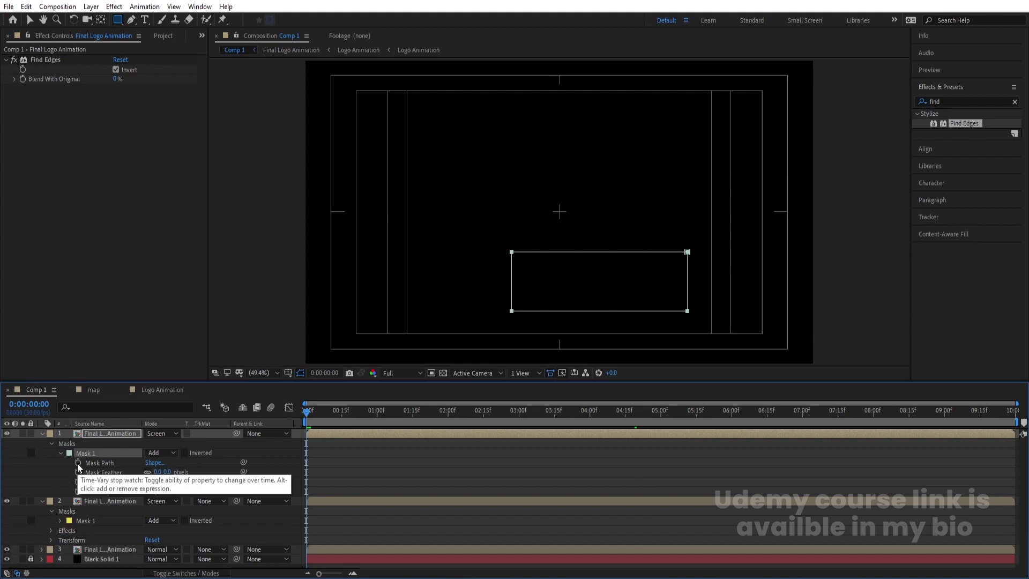
left_click(78, 463)
left_click(61, 521)
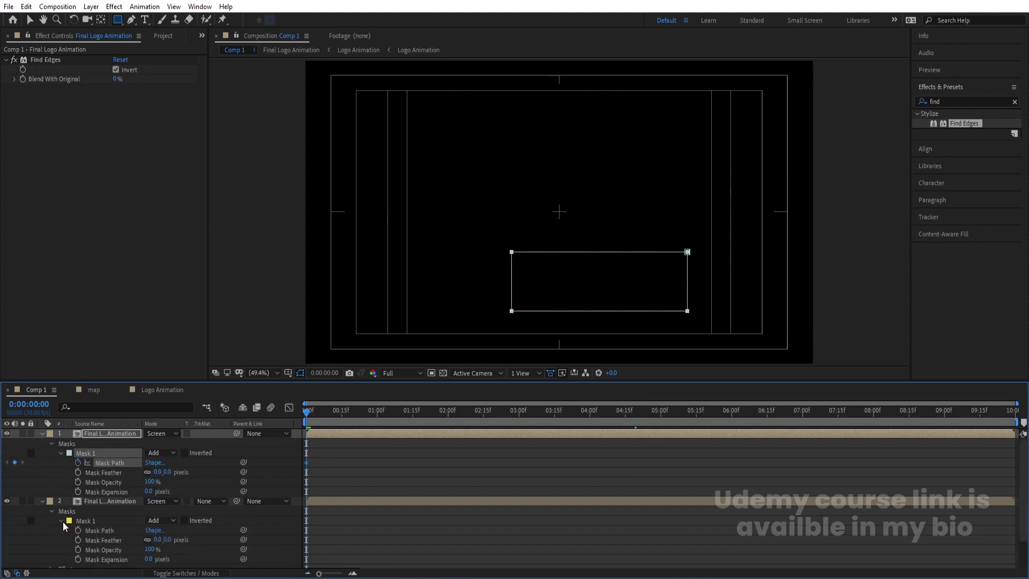
left_click(78, 530)
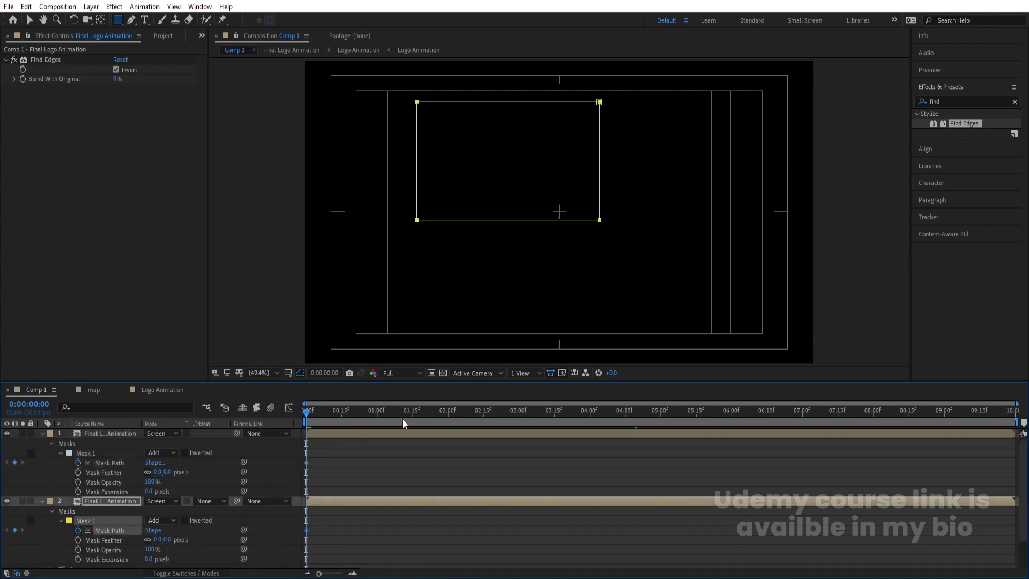
Add a second Mask Path keyframe to both outlined layers at 0:00:04:00.
left_click(649, 411)
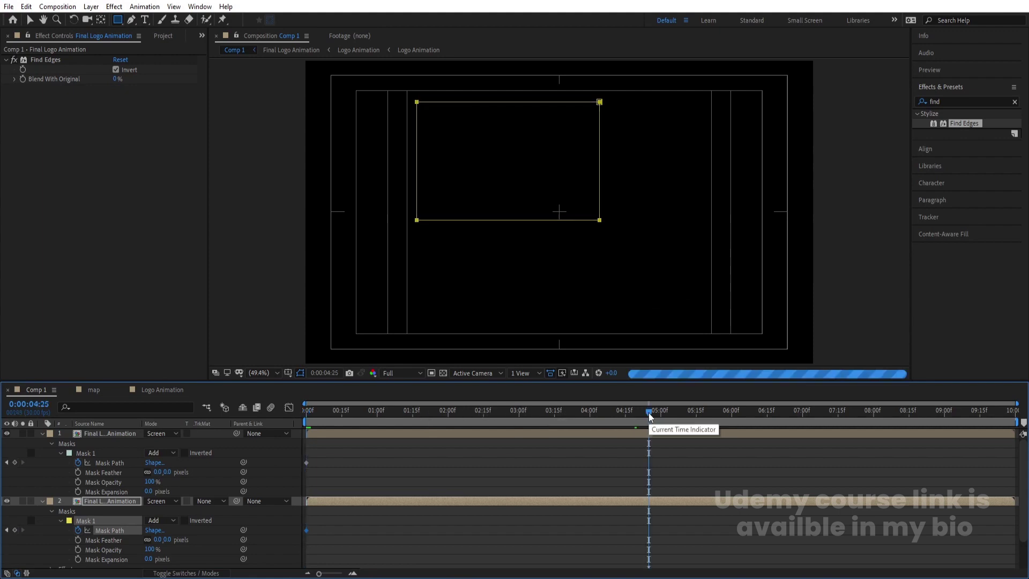
left_click(589, 411)
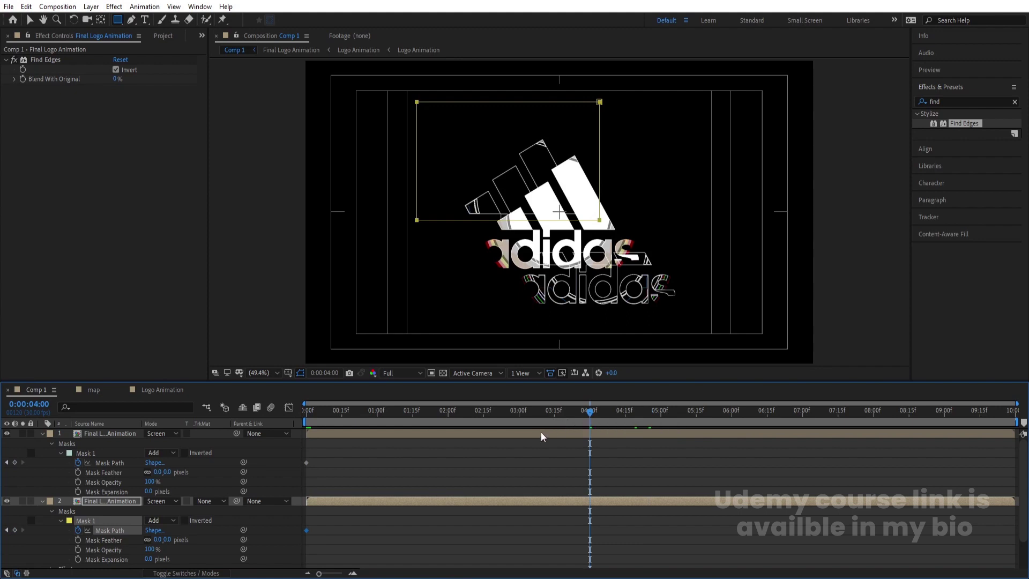
left_click(15, 462)
left_click(14, 529)
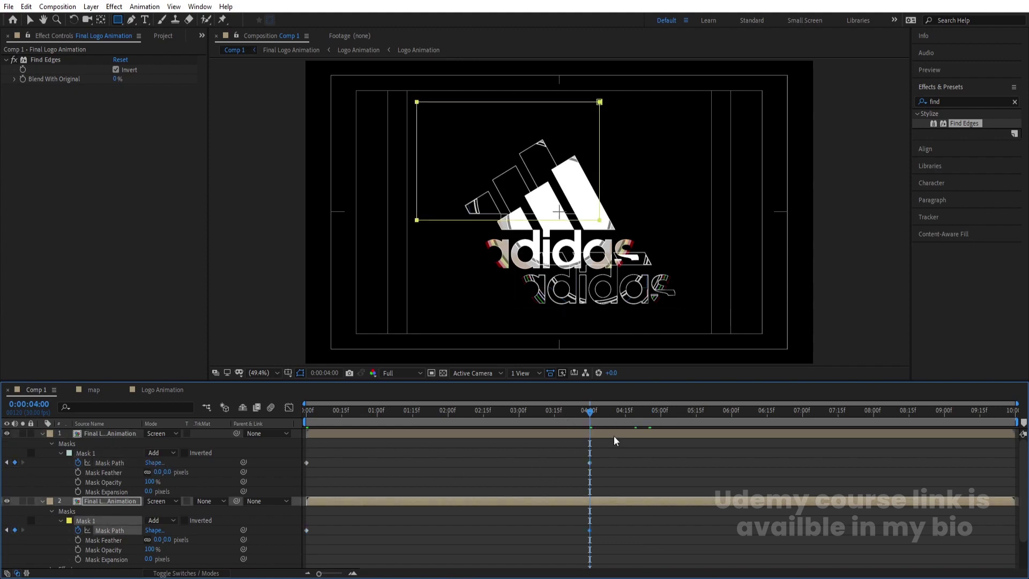
At the 0:00:04:00 keyframes, shift the lettering mask right off its outlines and the stripes mask left off its outlines.
left_click(590, 463)
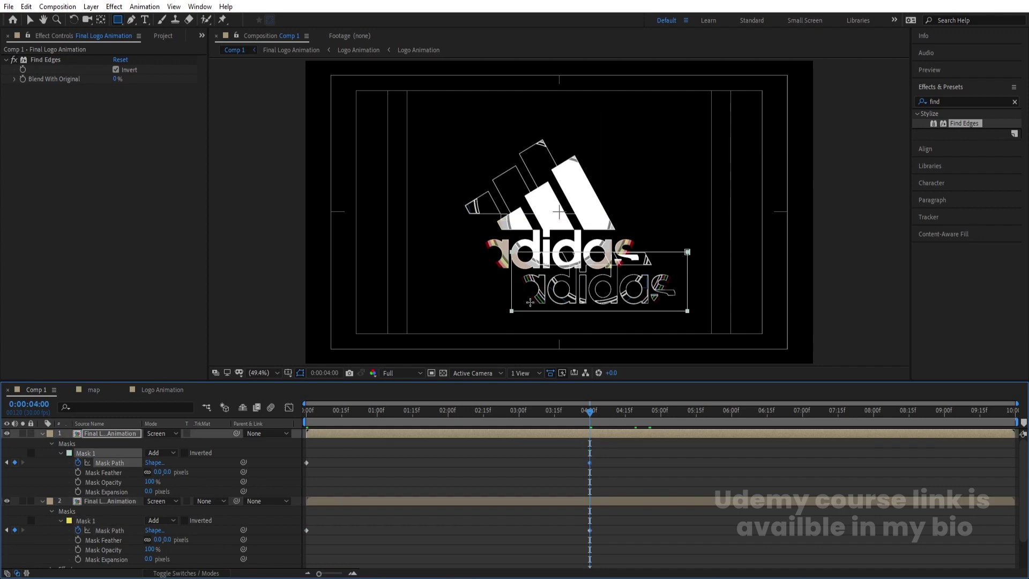
left_click(29, 20)
left_click(511, 250)
left_click_drag(532, 269, 697, 280)
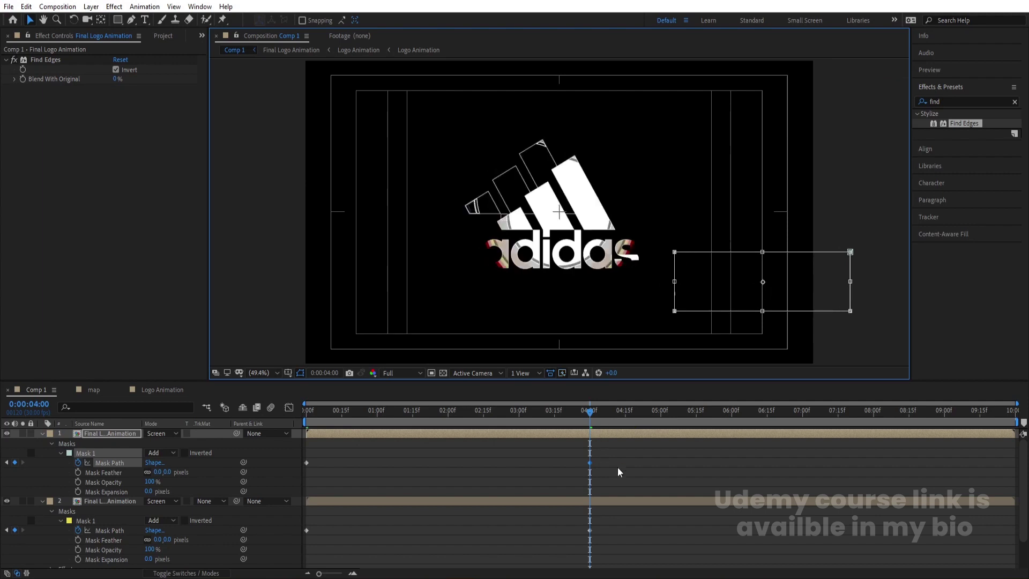
left_click(591, 532)
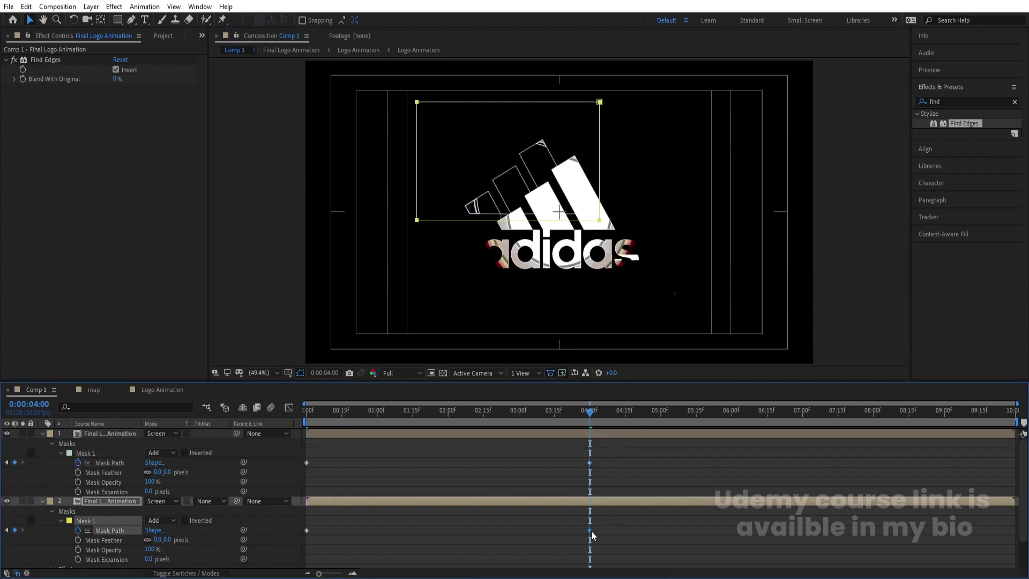
left_click_drag(586, 194, 450, 194)
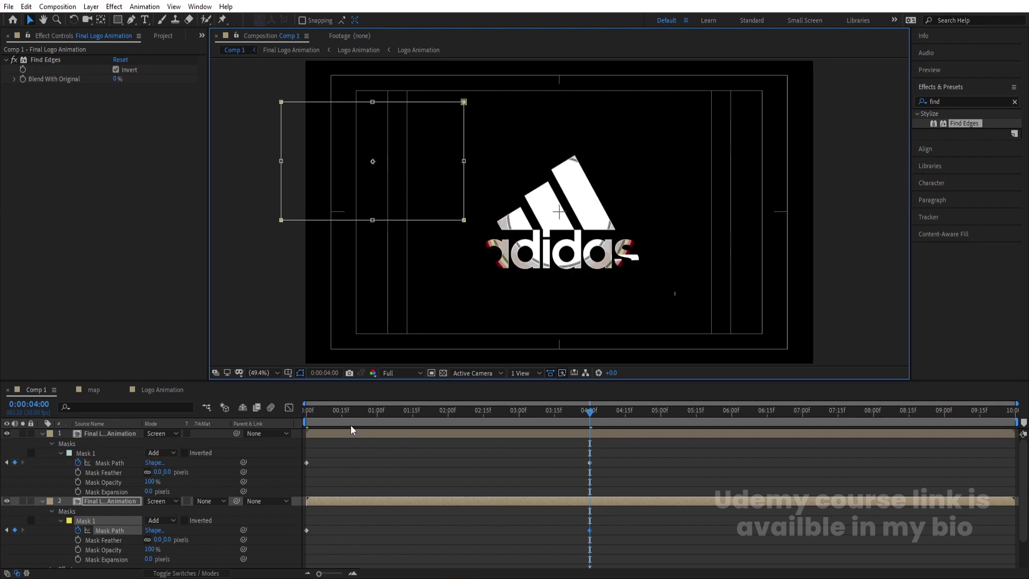
key("ctrl+z")
left_click(339, 446)
Show only the keyframed properties, set the preview resolution to Third and play Comp 1 from the start.
key("Home")
key("u")
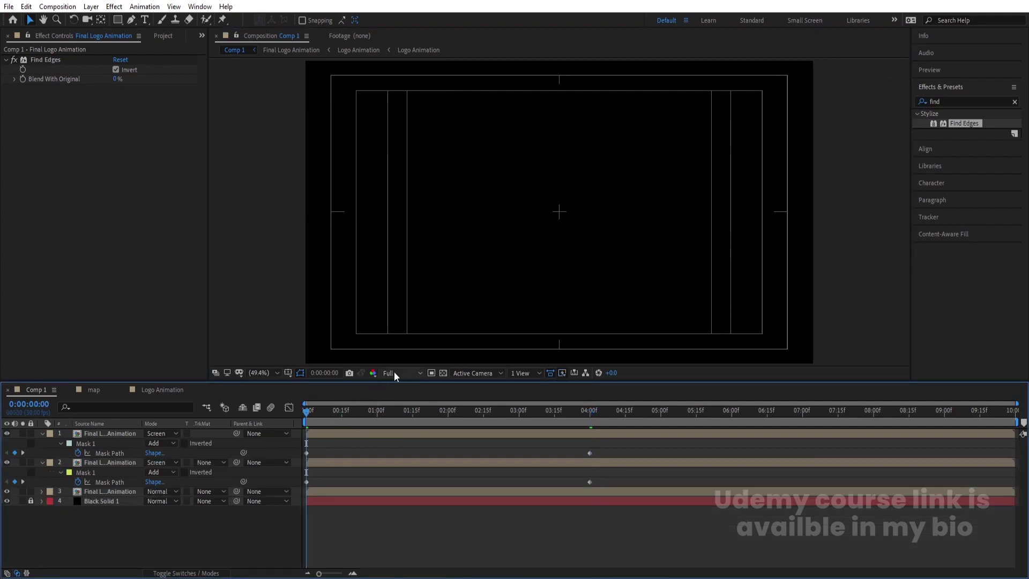
left_click(394, 374)
left_click(397, 425)
key("space")
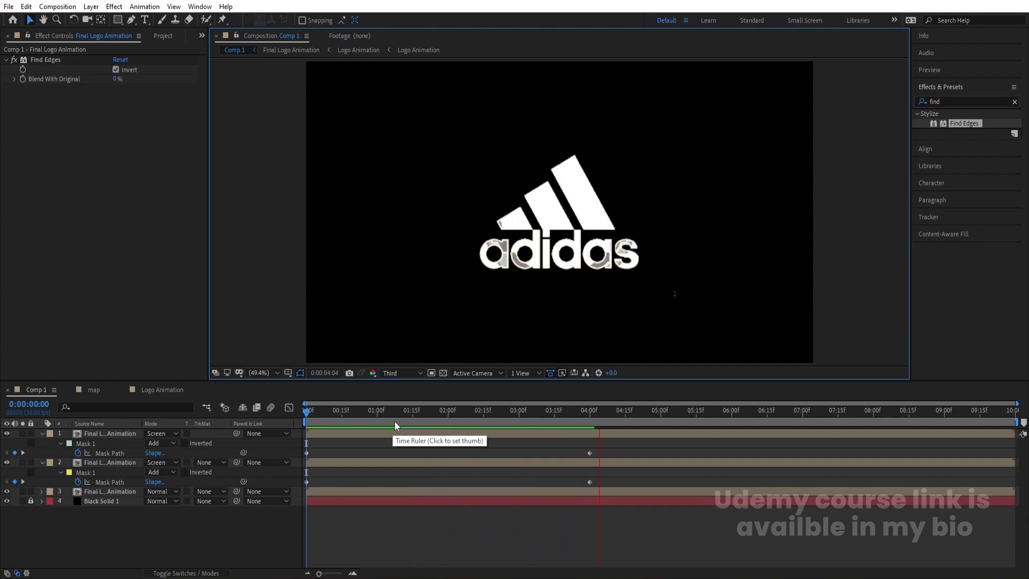
left_click_drag(400, 409, 298, 424)
key("space")
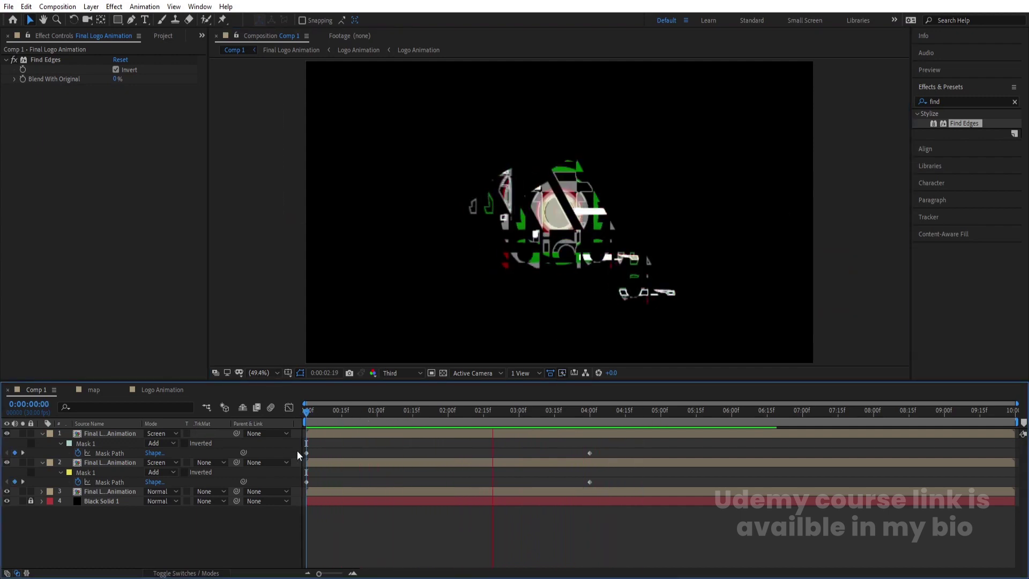
key("space")
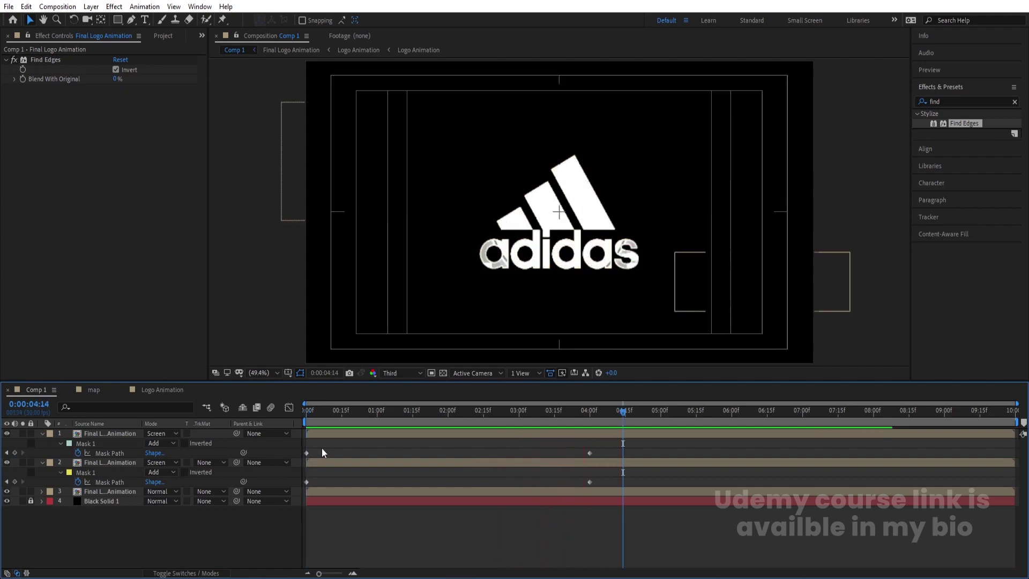
Raise the outlined lettering layer to Position 1097.8, 552.6, level with the solid lettering, and preview the motion from 0:00:03:10.
left_click_drag(623, 412, 576, 414)
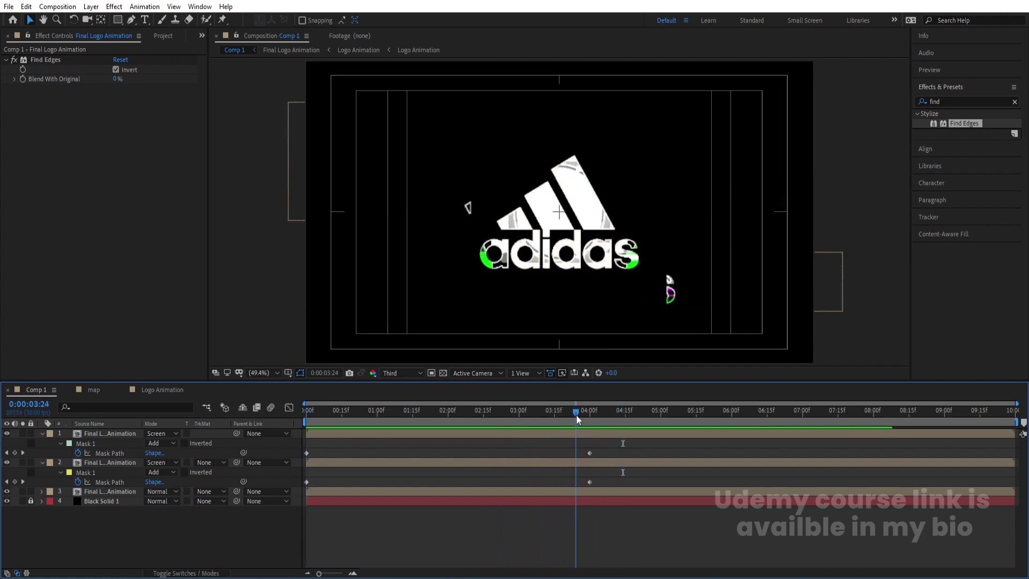
left_click(606, 431)
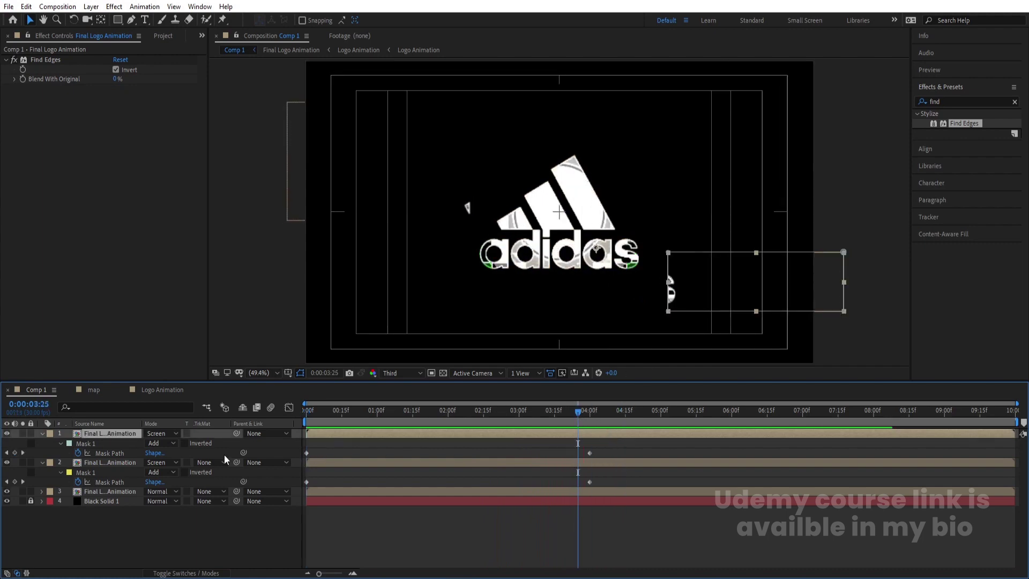
key("p")
key("shift+Up")
key("shift+Up")
key("shift+Up")
key("shift+Up")
key("shift+Up")
key("shift+Up")
key("shift+Up")
key("shift+Up")
key("shift+Up")
key("shift+Up")
key("shift+Up")
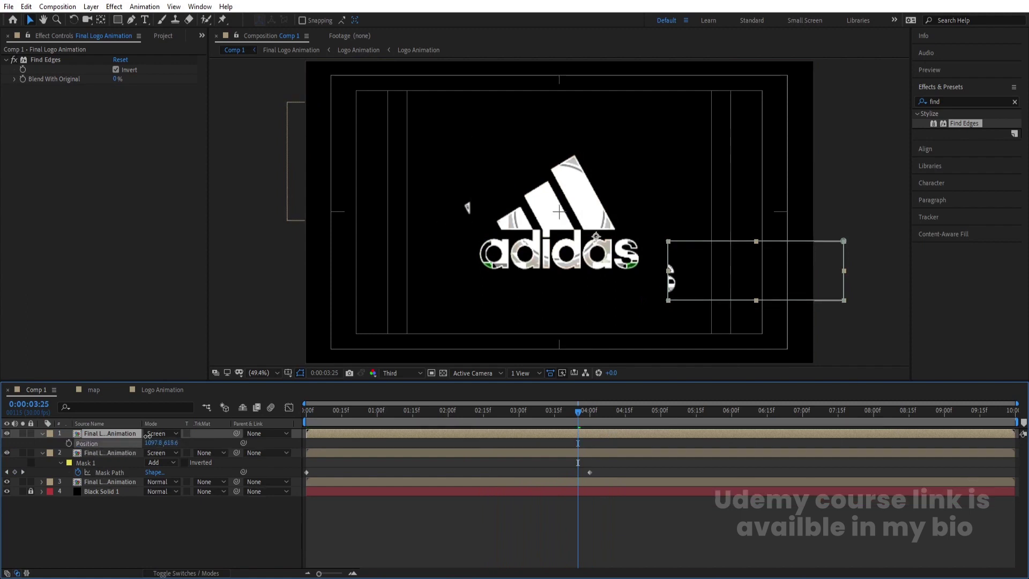
key("Up")
key("Up")
key("Up")
key("Up")
key("Up")
key("Up")
key("Up")
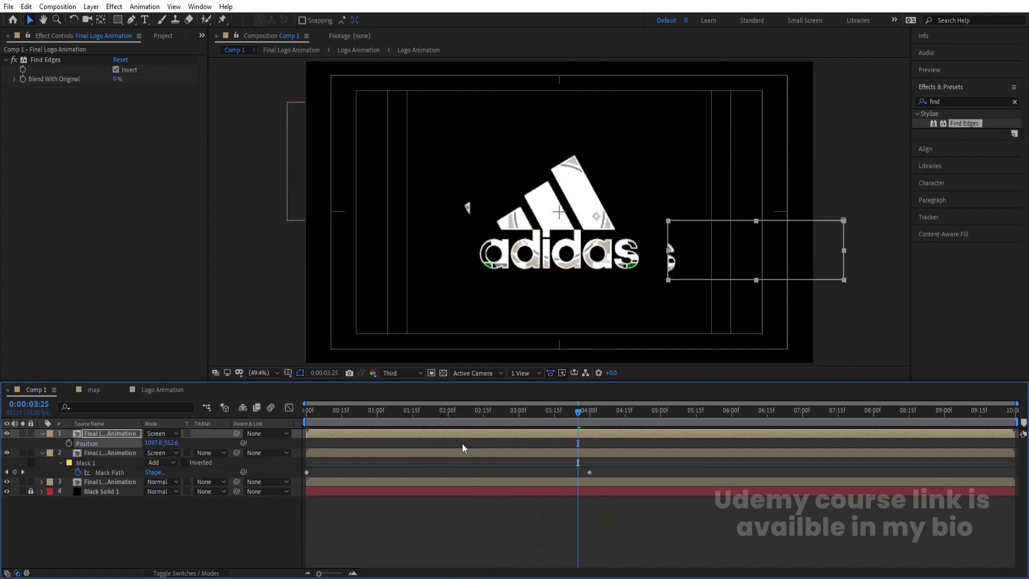
left_click_drag(570, 412, 552, 415)
key("space")
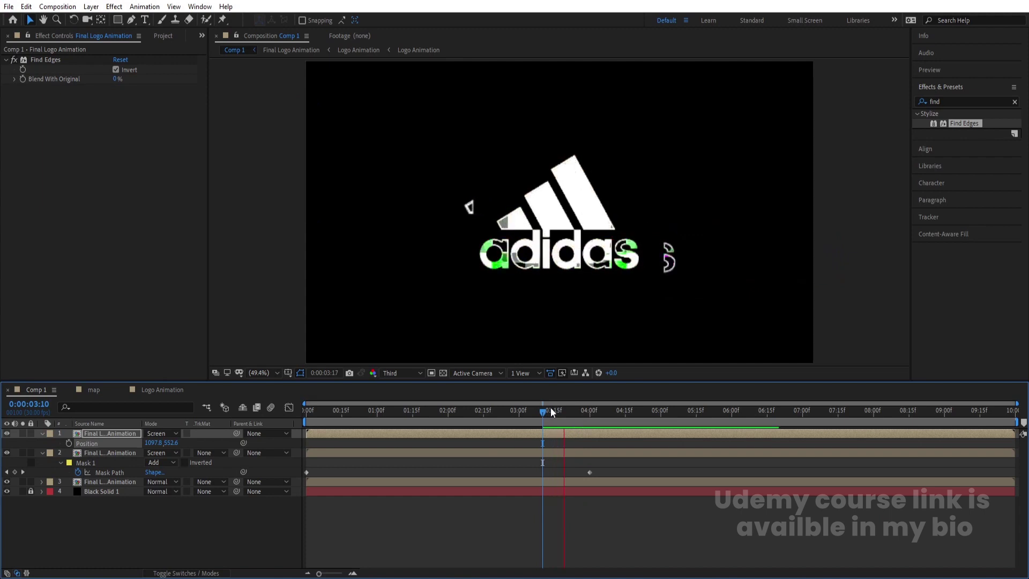
left_click(344, 442)
left_click(341, 442)
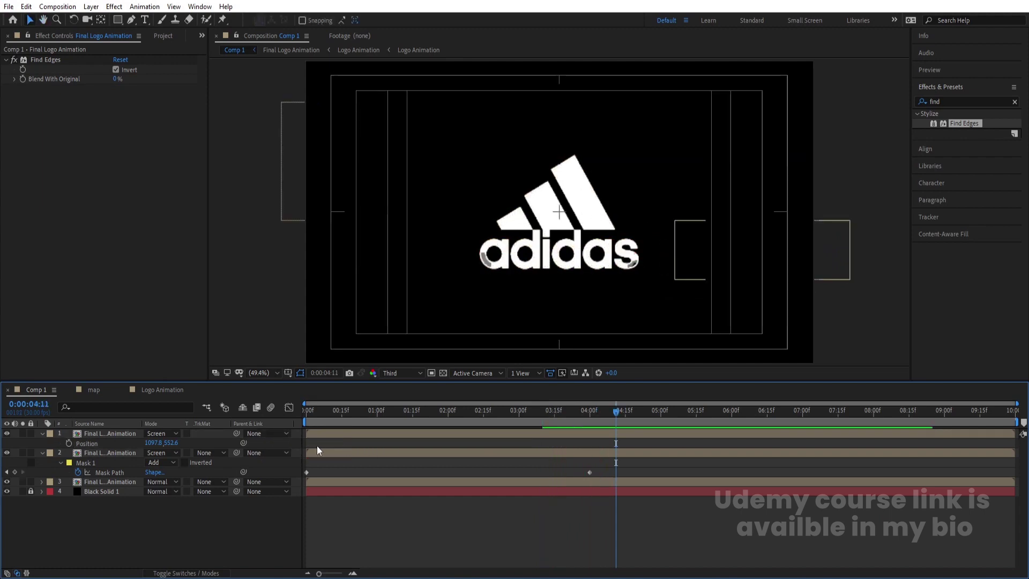
Enable Collapse Transformations on the solid Final Logo Animation layer and preview Comp 1 from 0:00:01:10.
key("F4")
left_click(121, 481)
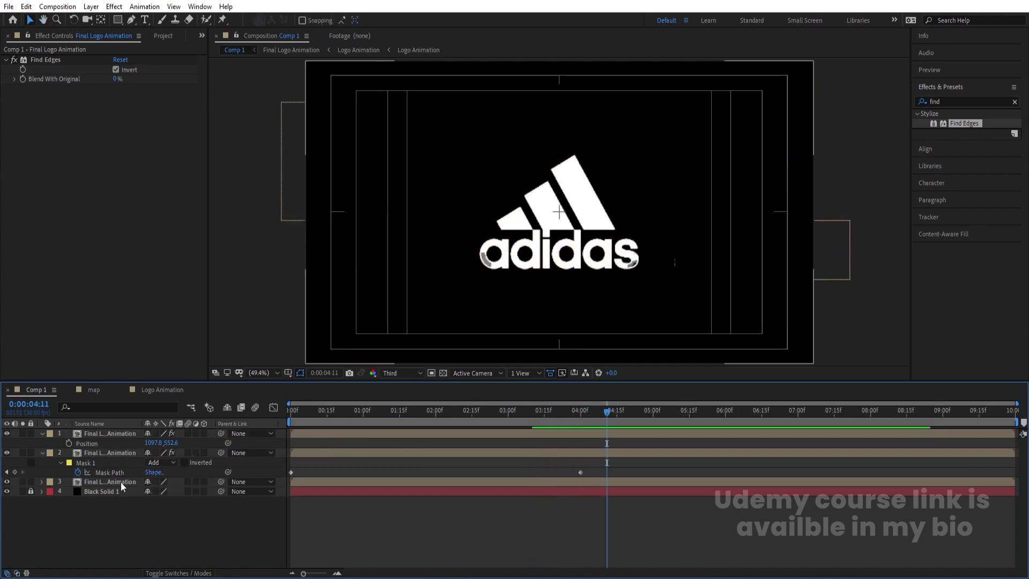
left_click(156, 482)
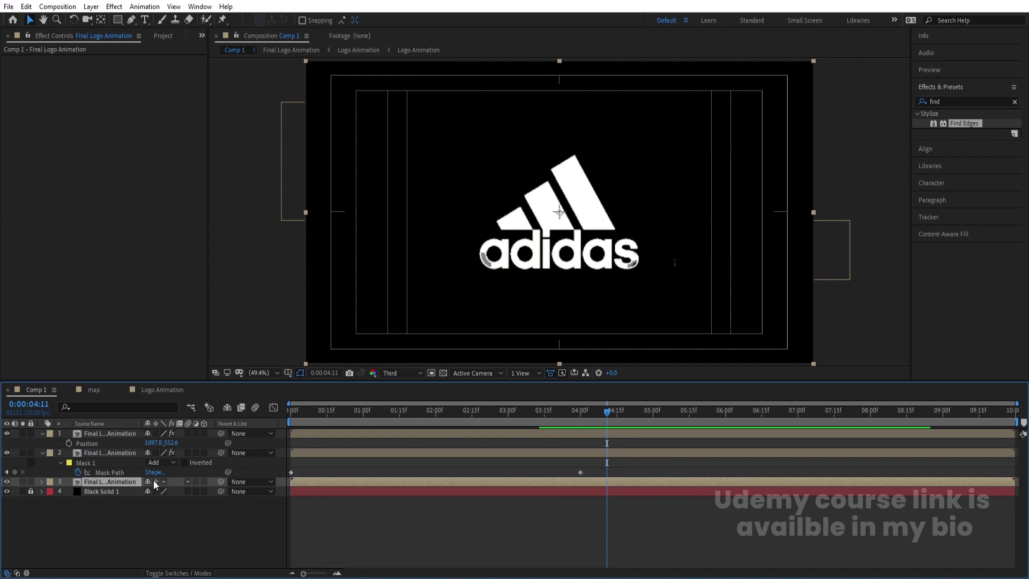
left_click(387, 410)
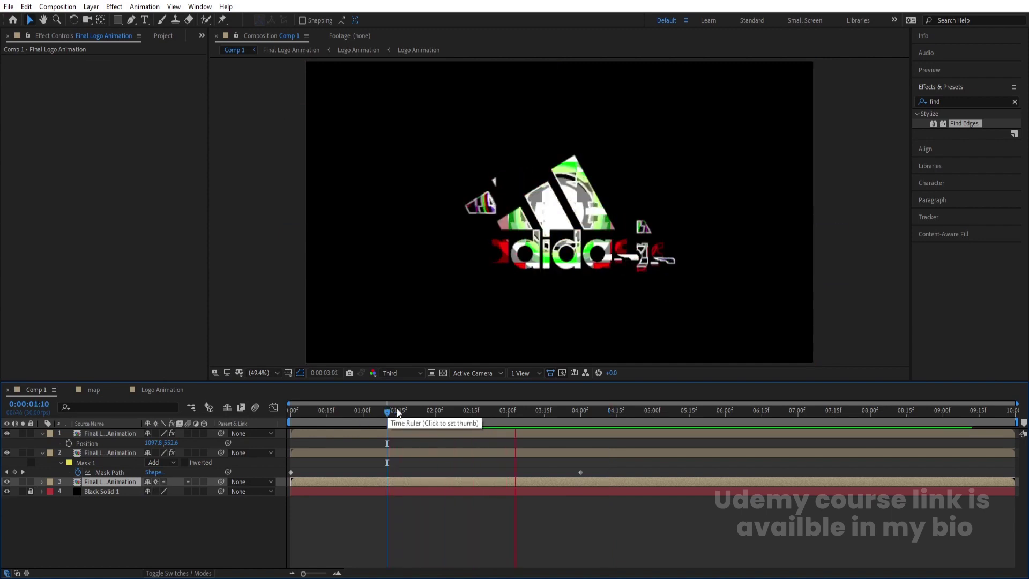
key("space")
key("space")
key("space")
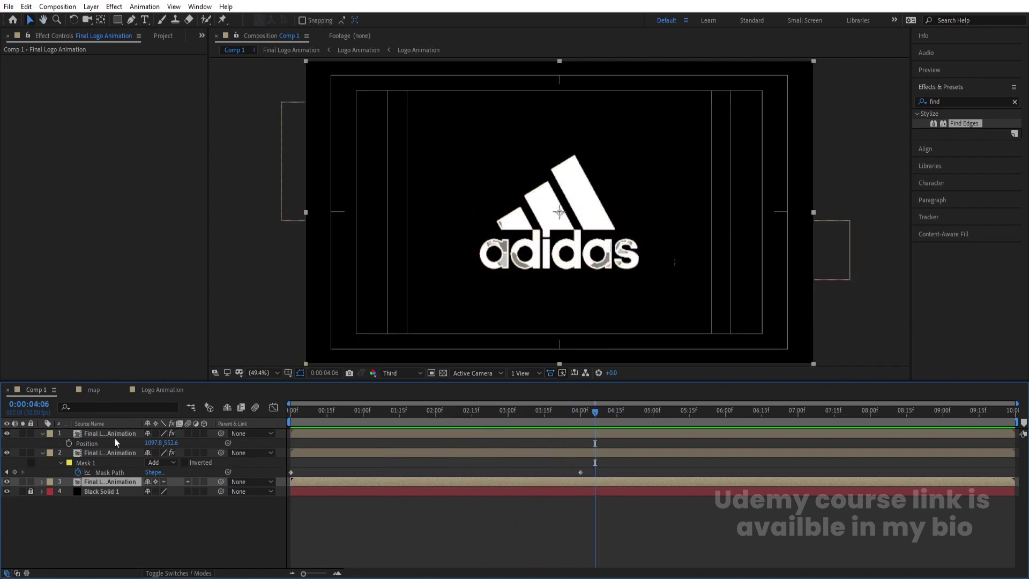
Pre-compose the three Final Logo Animation layers into a composition named Logo.
left_click(104, 435, "shift")
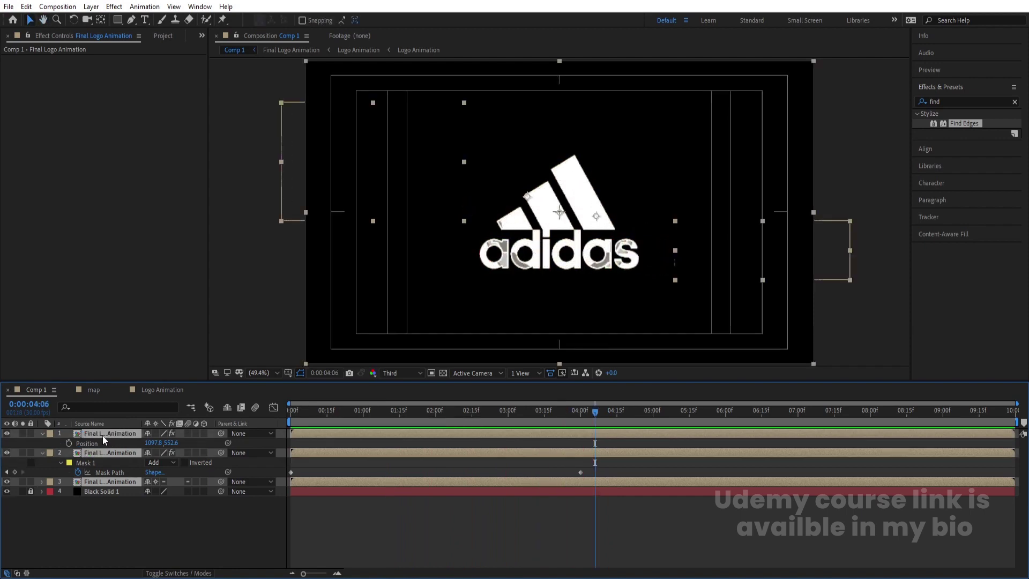
key("ctrl+shift+c")
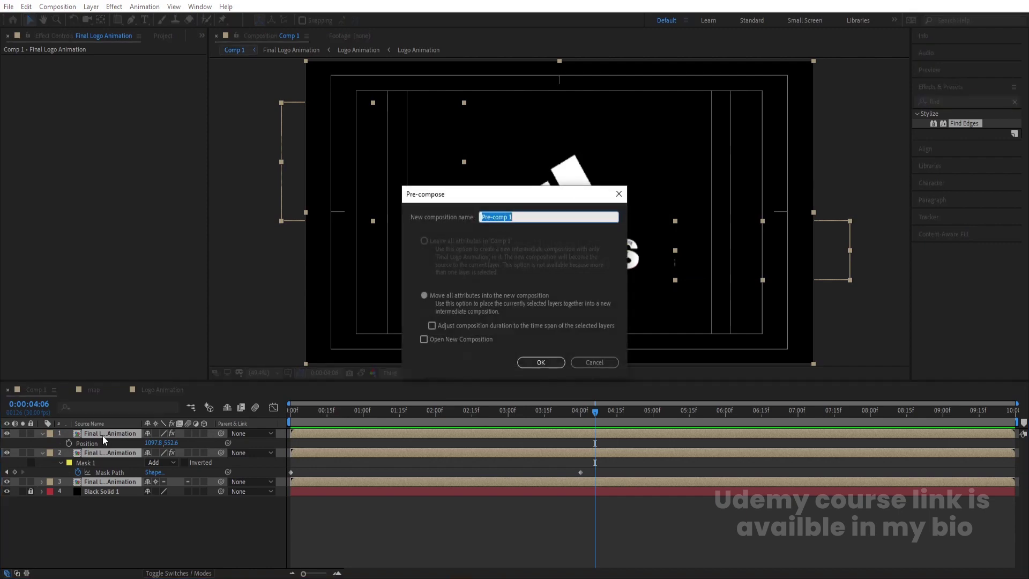
type("Logo")
key("Return")
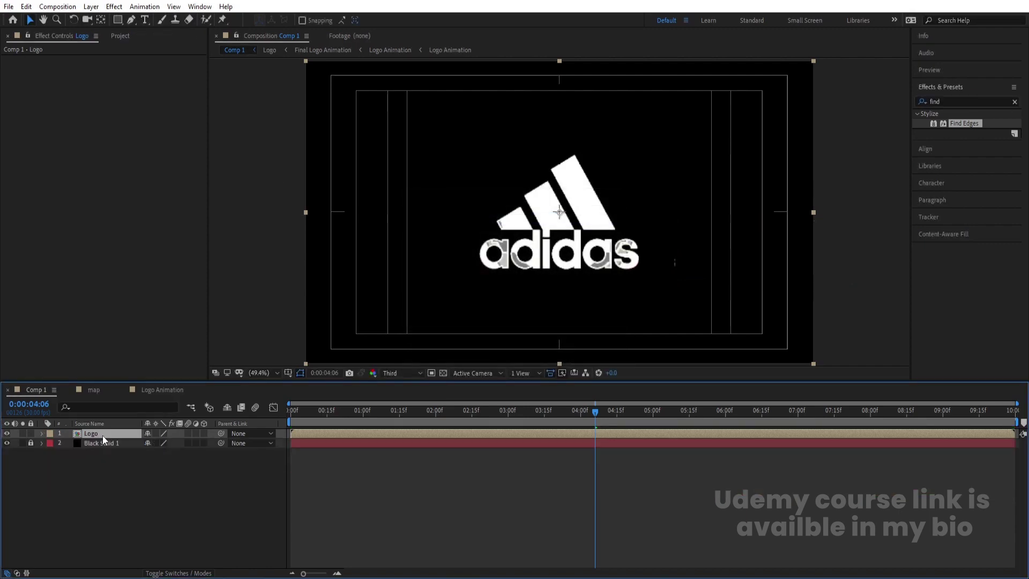
Duplicate the Logo layer in Comp 1 and enable Collapse Transformations on both copies.
key("ctrl+d")
left_click(156, 433)
left_click(158, 443)
left_click(155, 434)
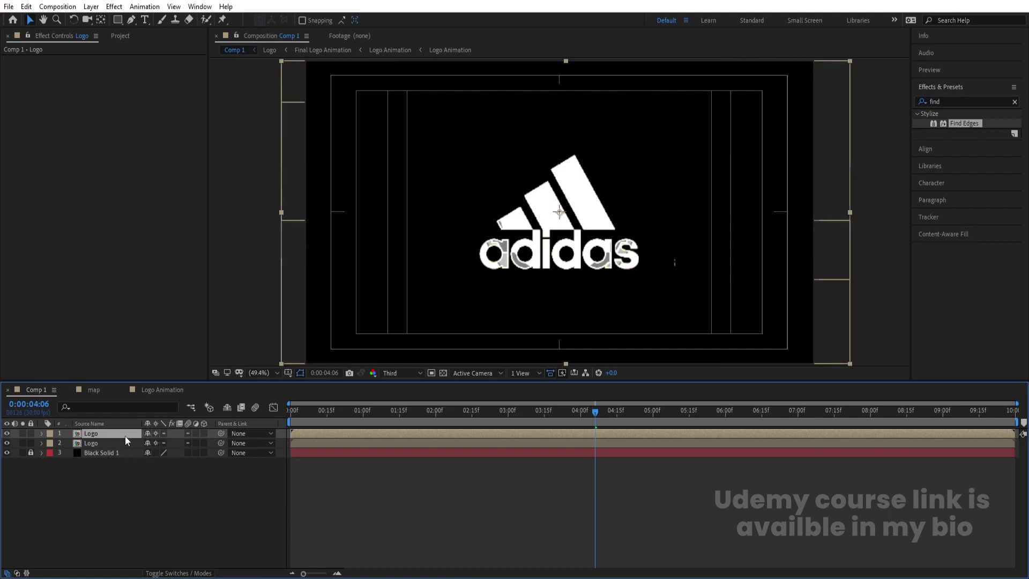
Flip the upper Logo copy vertically through its Scale and lower it to Position 960, 960 as a reflection.
key("s")
left_click(177, 443)
key("Return")
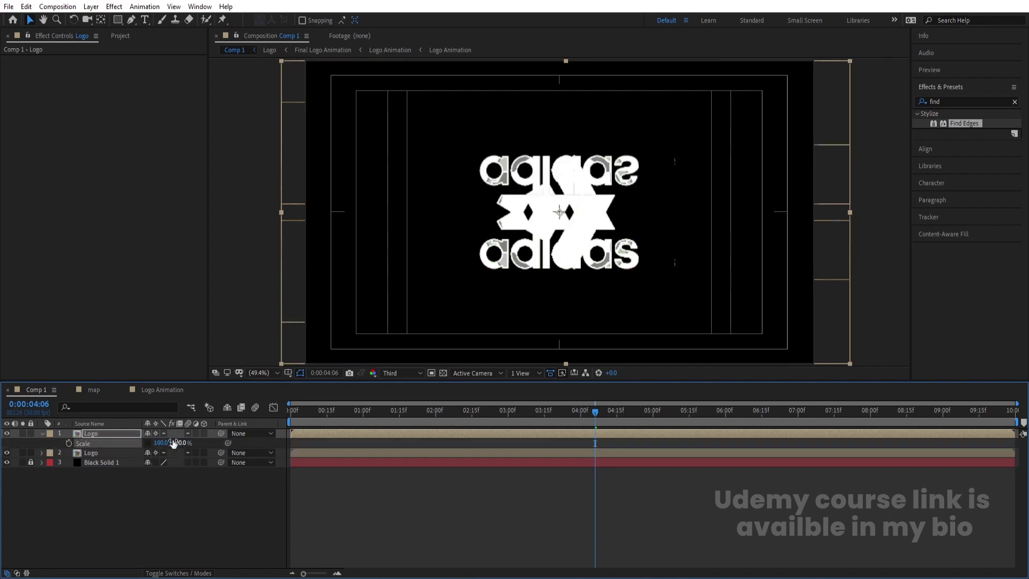
key("p")
left_click_drag(168, 442, 342, 500)
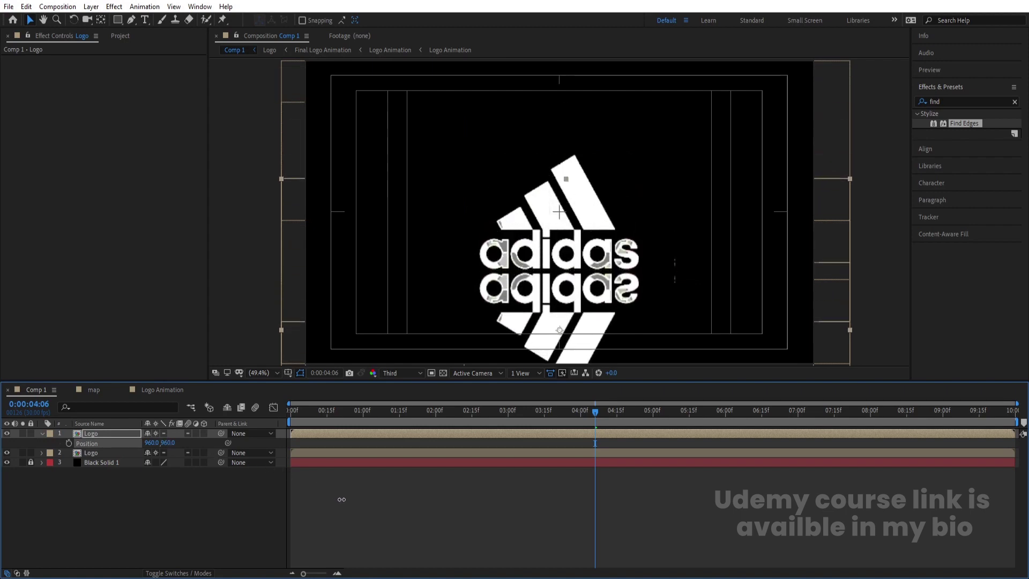
Draw a rectangular mask around the lettering and its mirror image on the reflected Logo layer, feathered by about 104 pixels.
left_click(117, 20)
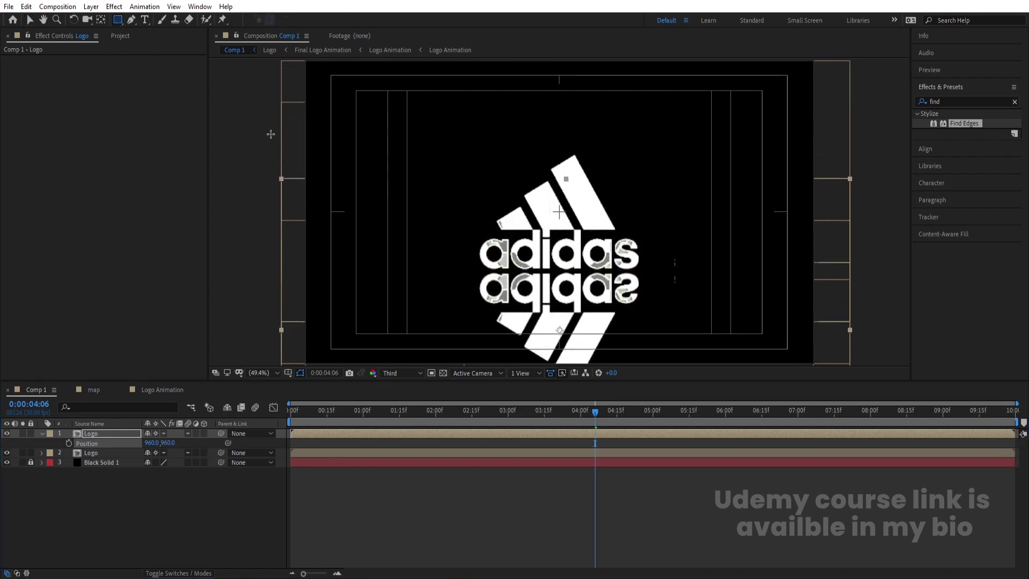
left_click_drag(430, 231, 678, 312)
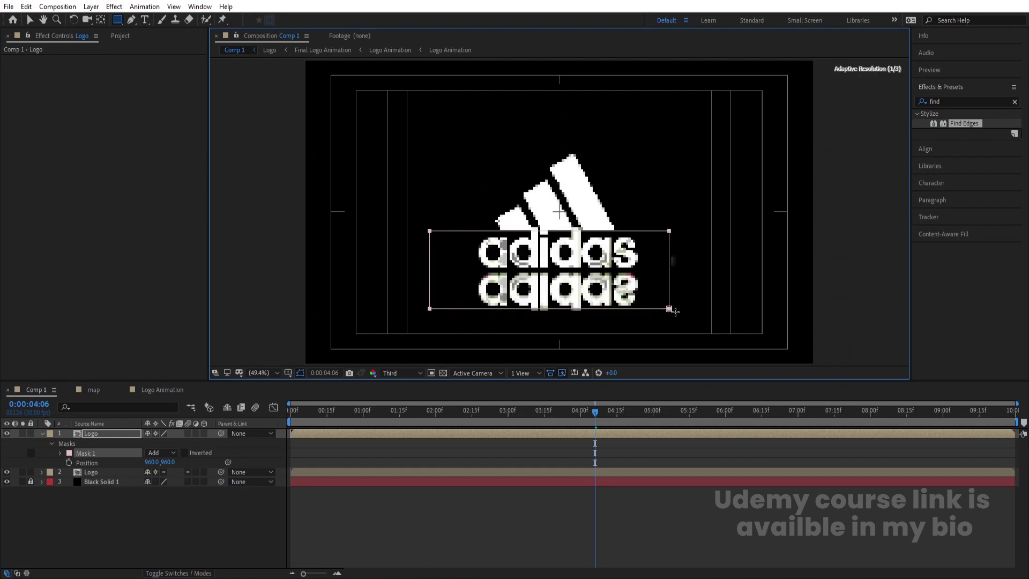
left_click(58, 453)
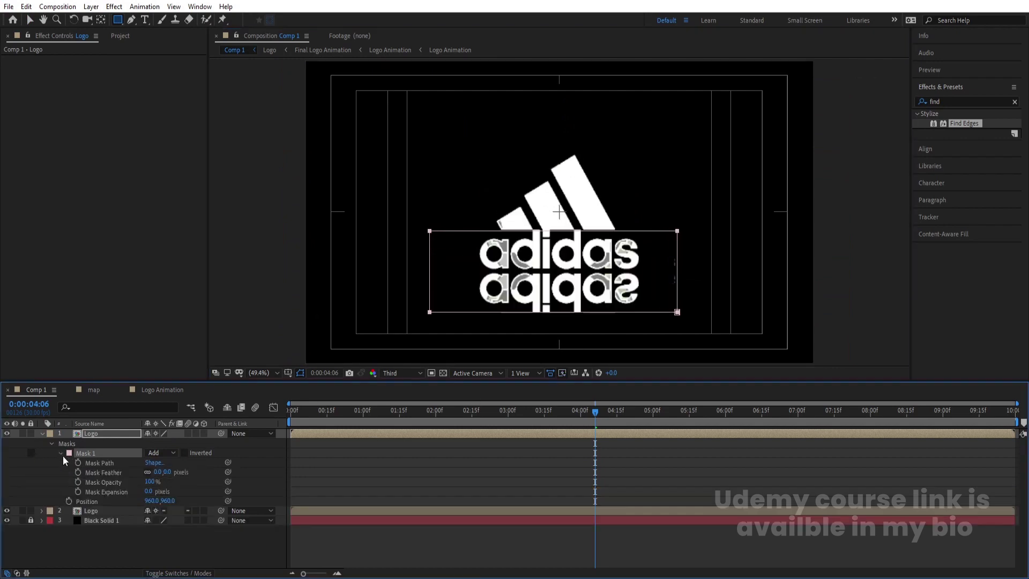
left_click_drag(155, 471, 207, 468)
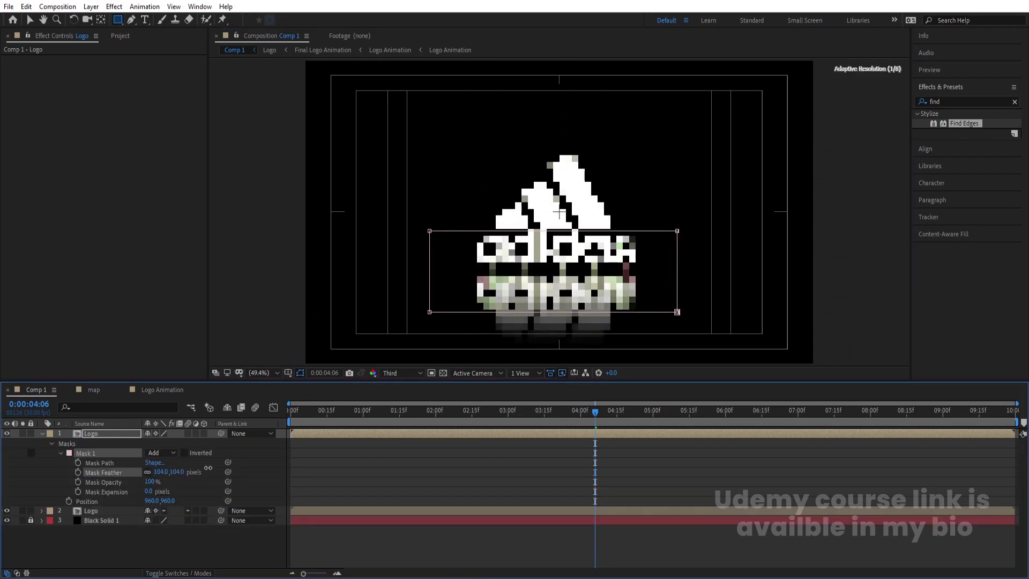
Set the reflected Logo layer's Opacity to 40% and deselect it.
key("t")
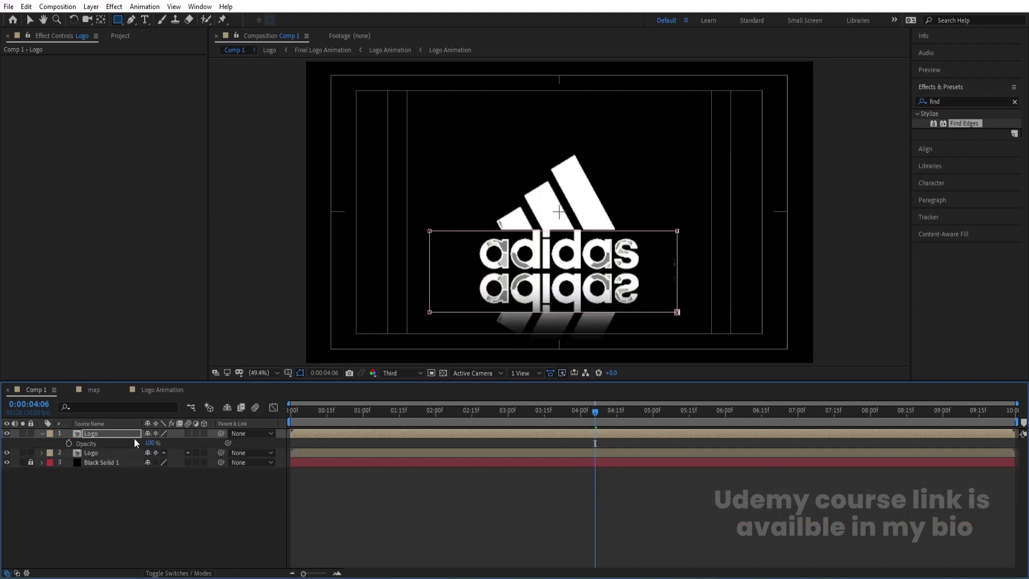
left_click(151, 443)
type("40")
key("Return")
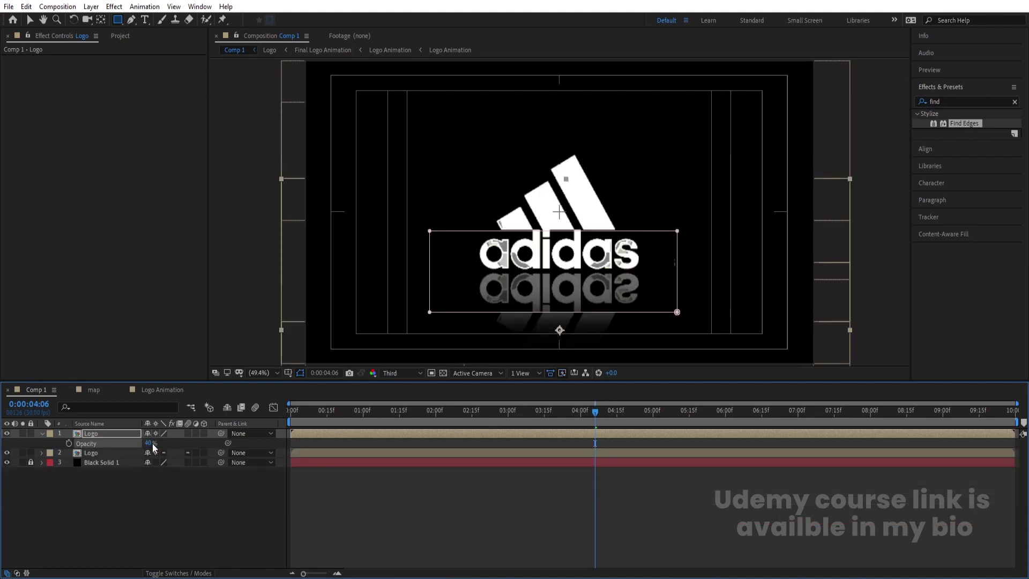
left_click(239, 442)
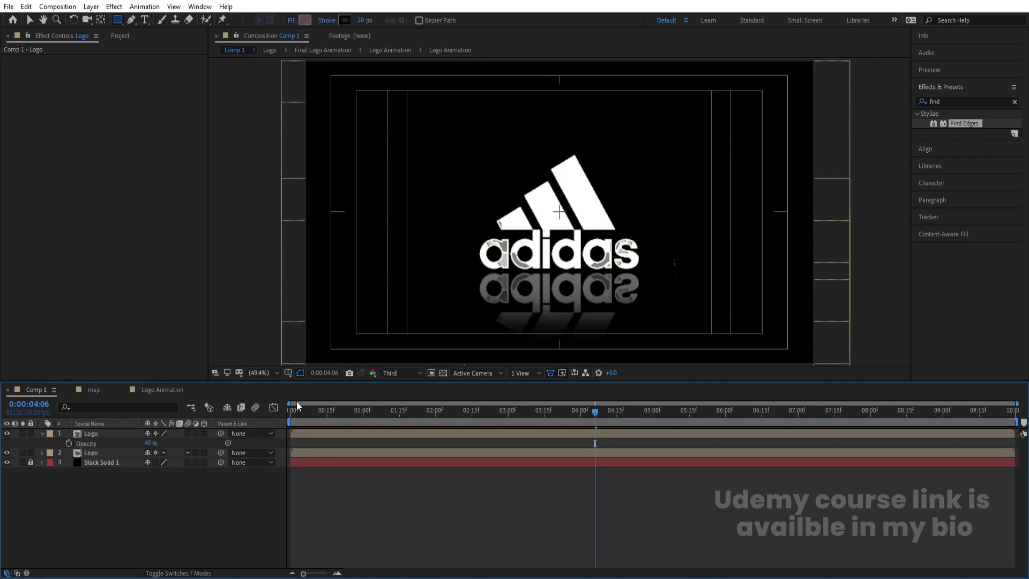
Set the preview resolution to Full, inspect the reflection enlarged, and close the map and Logo Animation timelines.
left_click(397, 372)
left_click(402, 398)
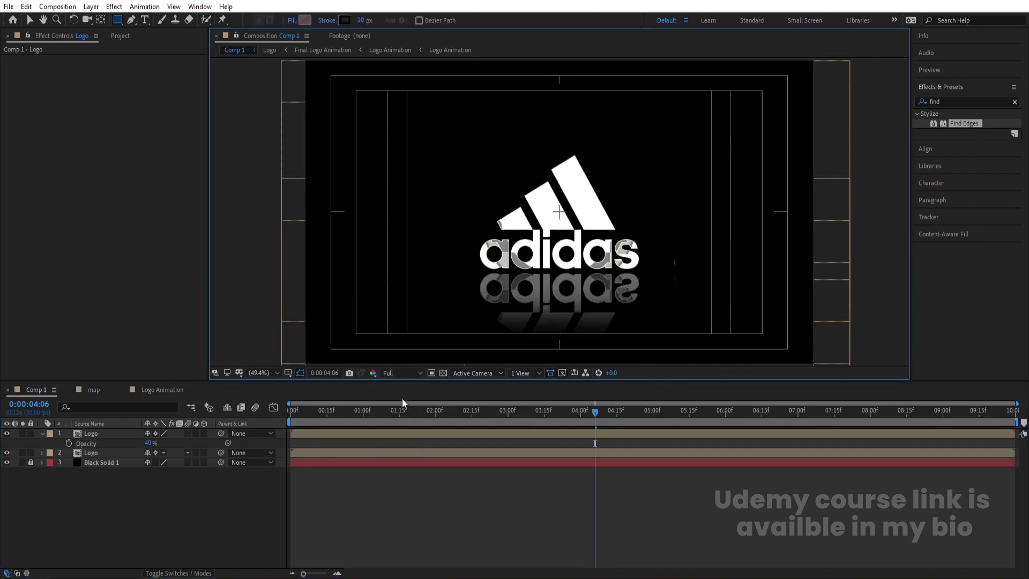
key("grave")
key("grave")
left_click(43, 434)
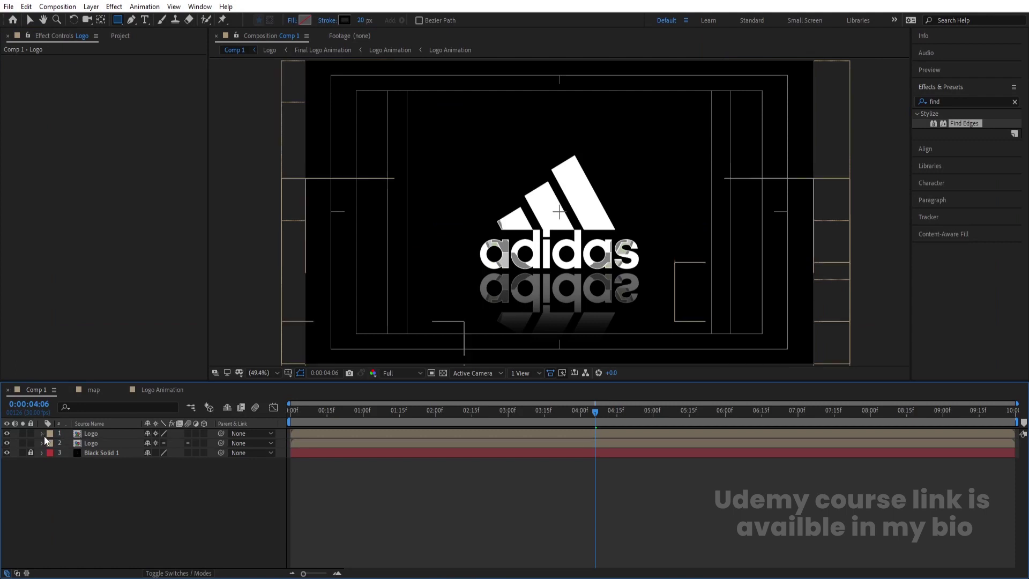
left_click(68, 391)
left_click(67, 392)
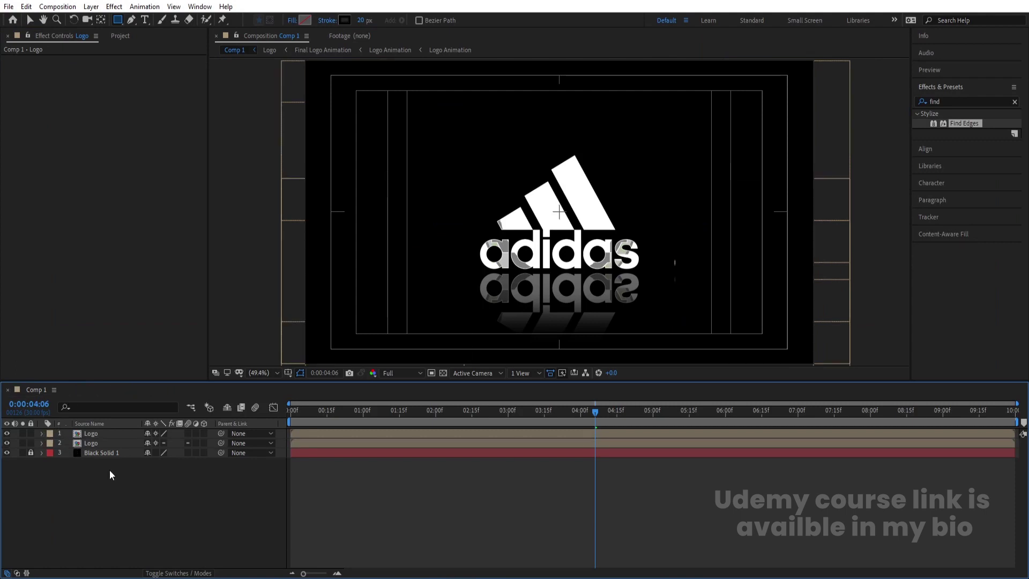
Create a 1920 x 1080, 10-second composition named map2 and add a black solid to it.
key("ctrl+n")
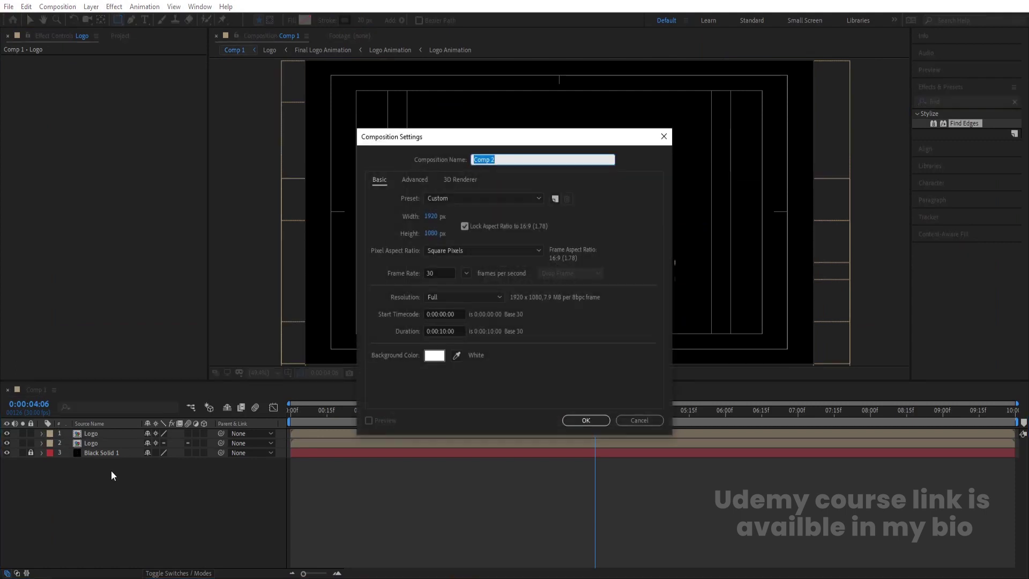
type("map")
key("Return")
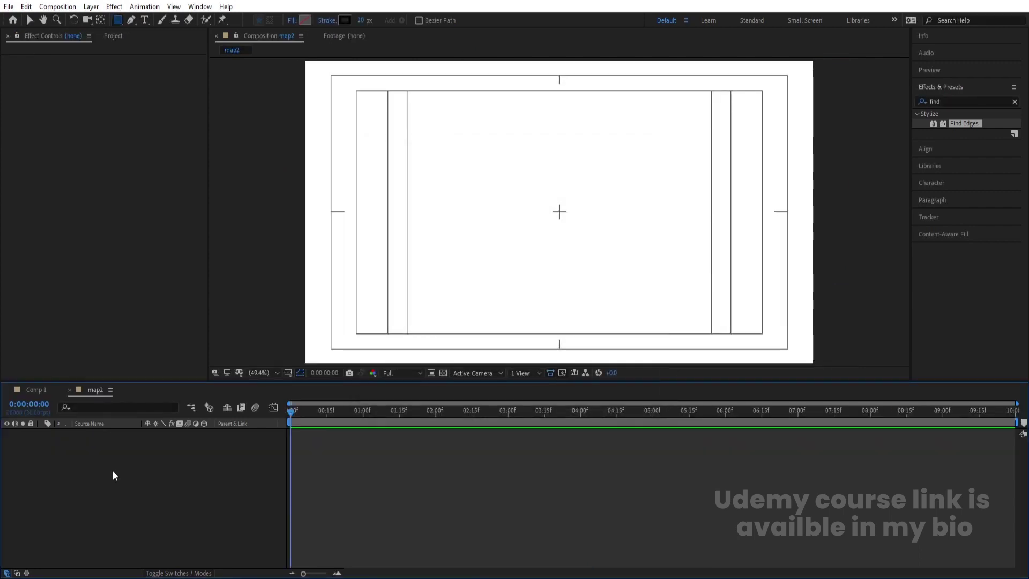
key("ctrl+y")
key("Return")
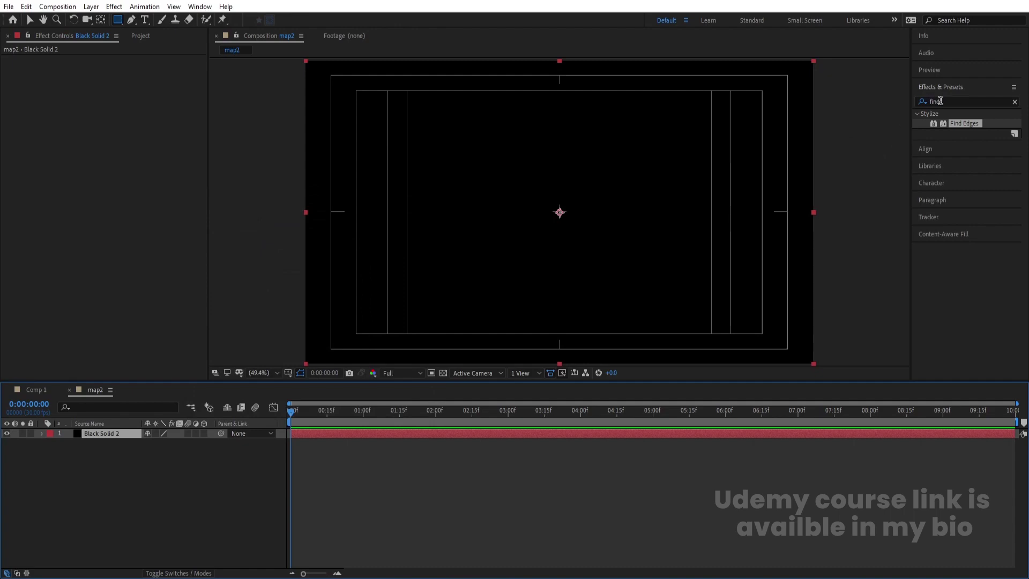
Apply Fractal Noise to the black solid in map2 with Contrast 445 and Brightness -29.
key("BackSpace")
key("BackSpace")
type("ractal")
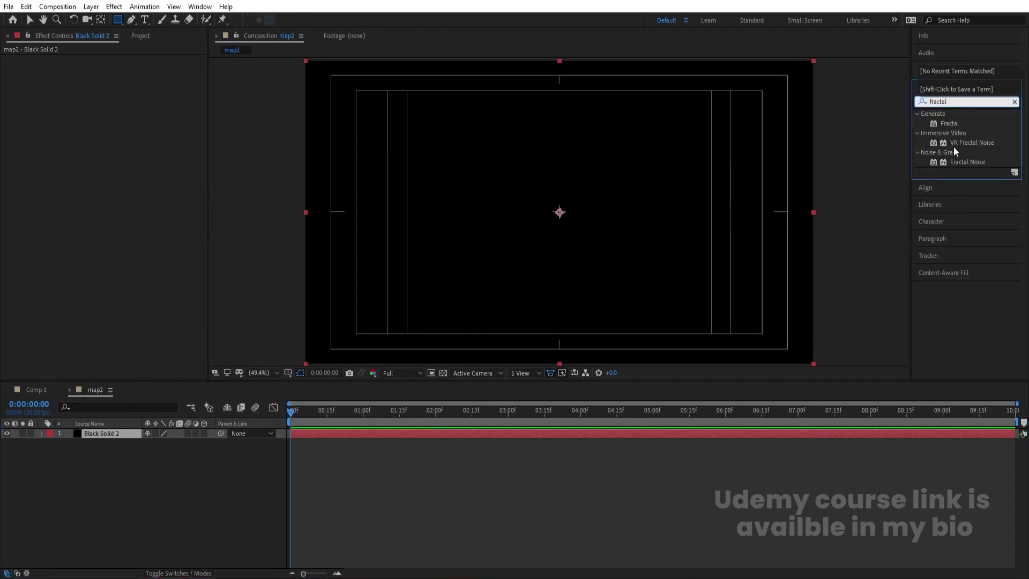
double_click(955, 158)
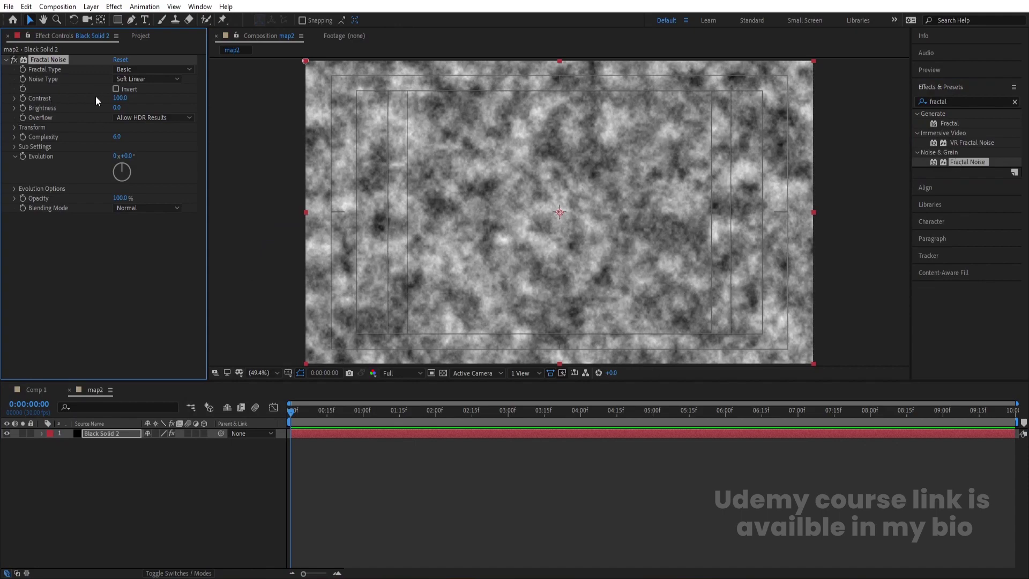
left_click_drag(119, 102, 313, 108)
left_click_drag(116, 107, 103, 114)
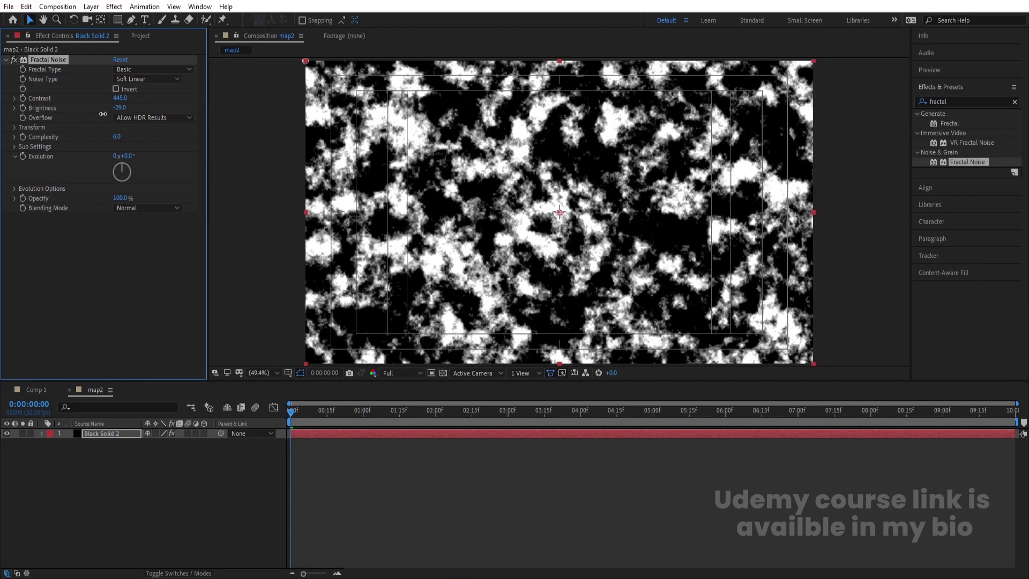
Turn off the noise's Uniform Scaling, set Scale Width to 600 and reduce Scale Height for thin horizontal streaks.
left_click(14, 127)
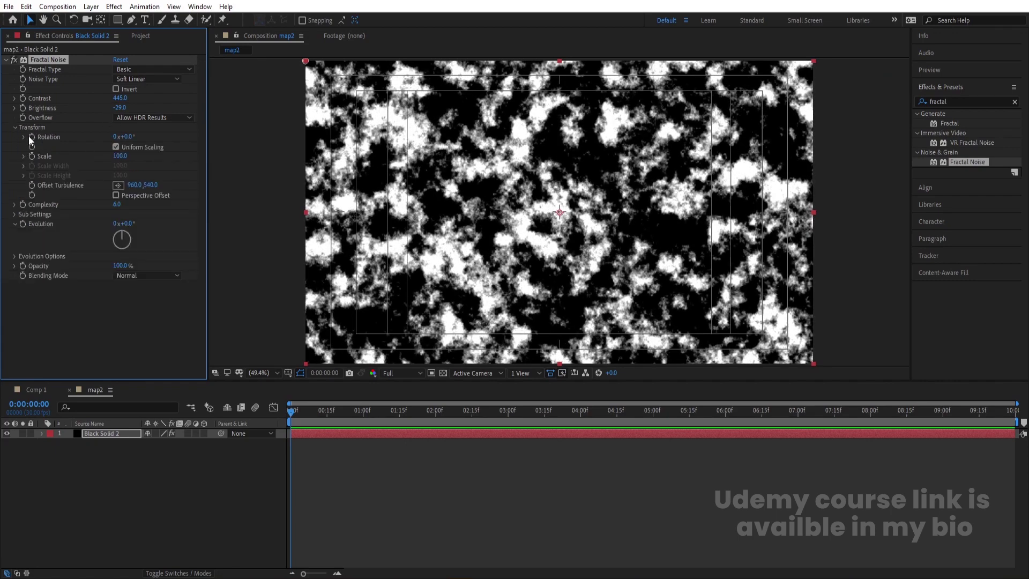
left_click(115, 147)
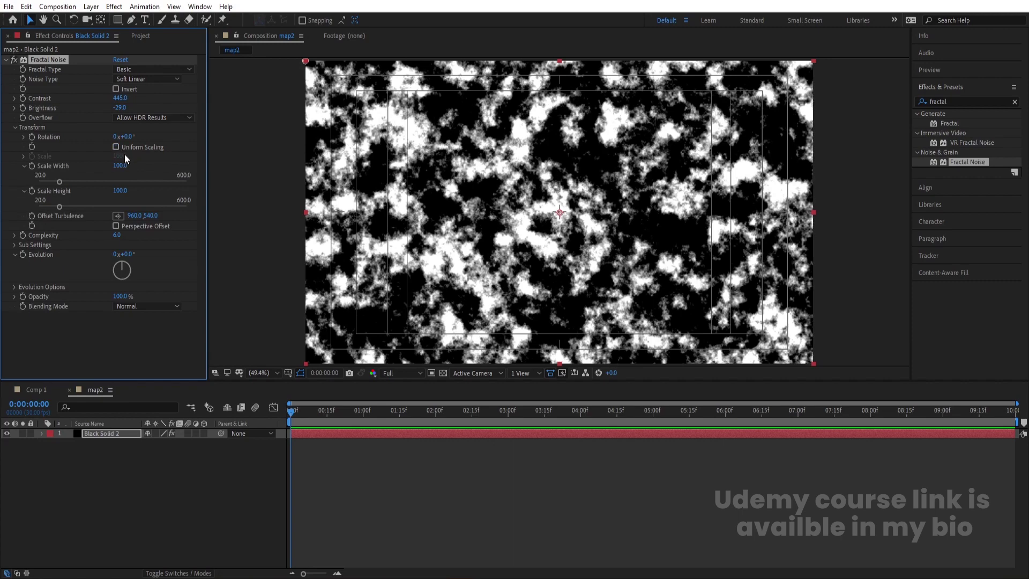
left_click_drag(58, 183, 191, 189)
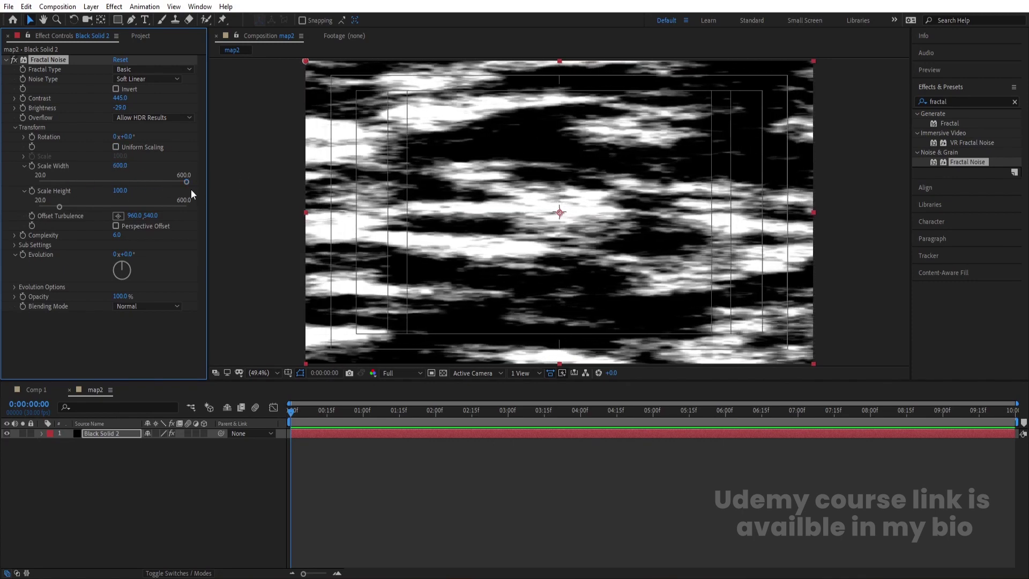
left_click_drag(59, 207, 38, 207)
Add map2 as the uppermost layer of Comp 1 and hide it.
left_click(42, 390)
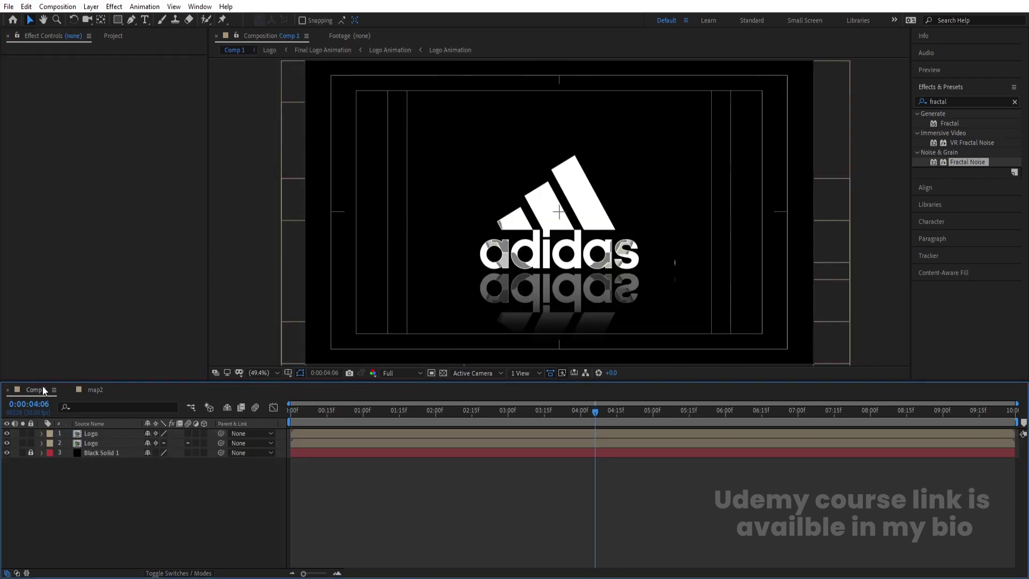
key("ctrl+0")
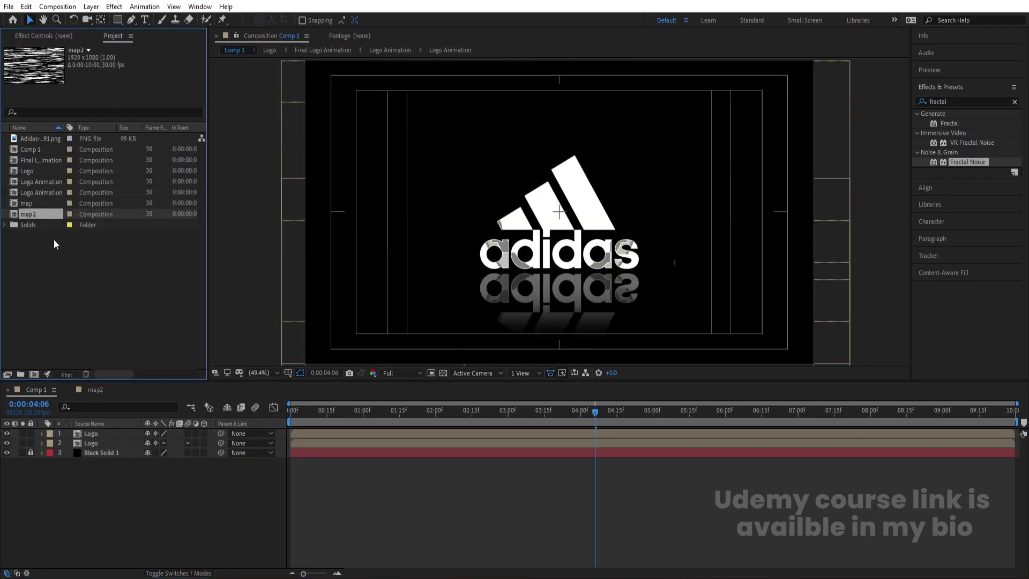
left_click_drag(29, 214, 113, 435)
left_click(6, 433)
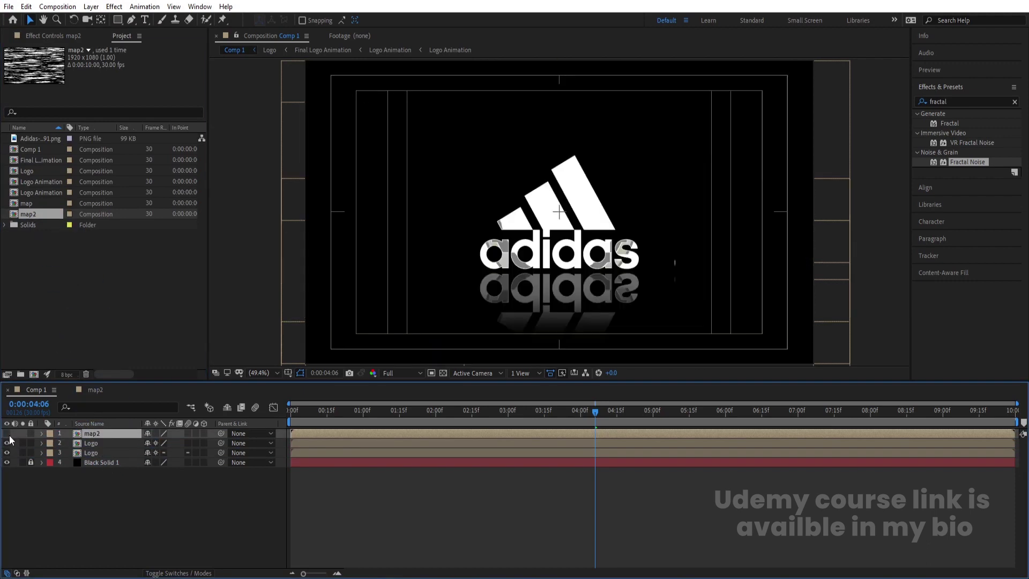
Apply Compound Blur to the reflected Logo layer, using map2 as its Blur Layer.
left_click(86, 444)
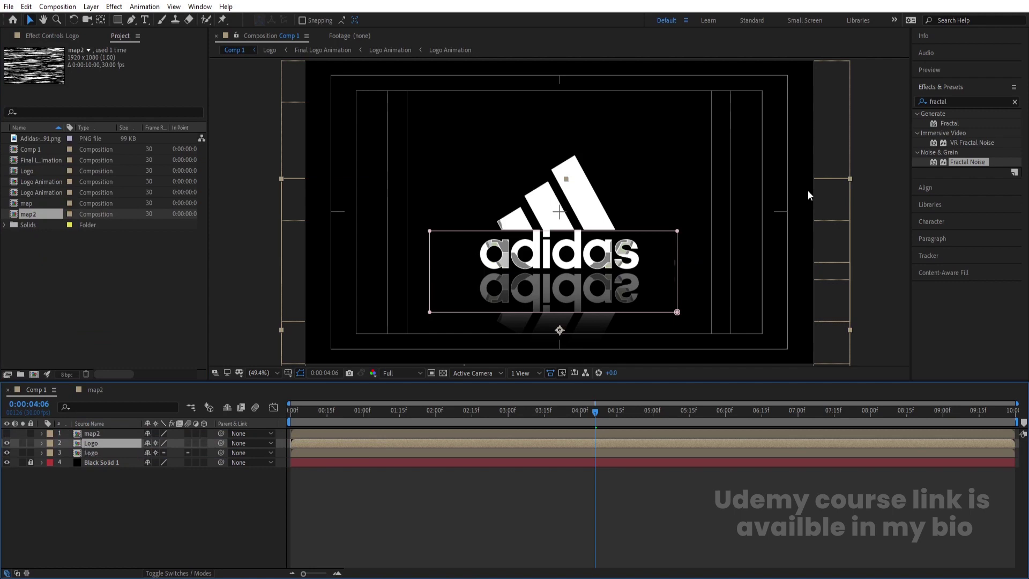
left_click(957, 101)
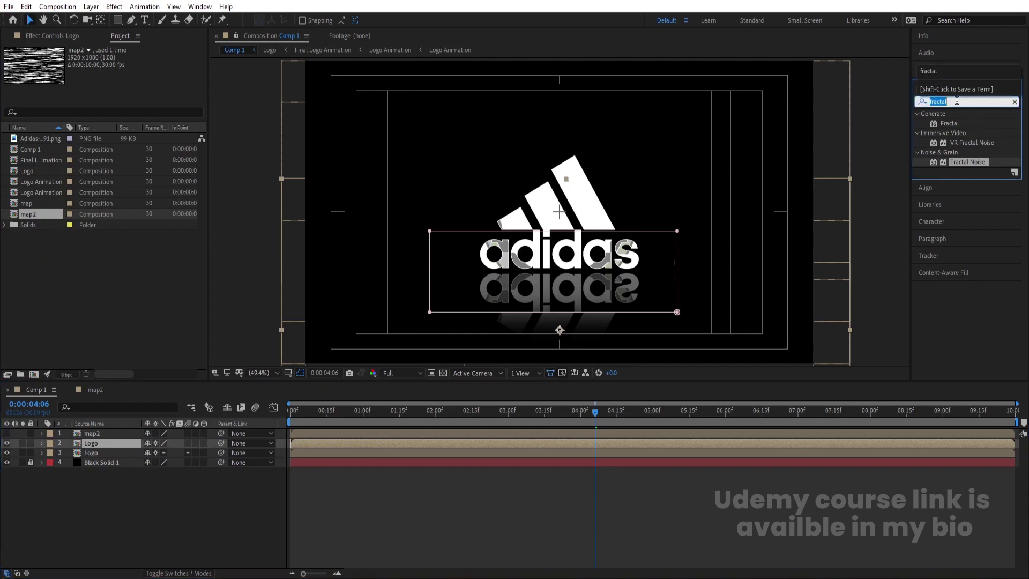
type("comp")
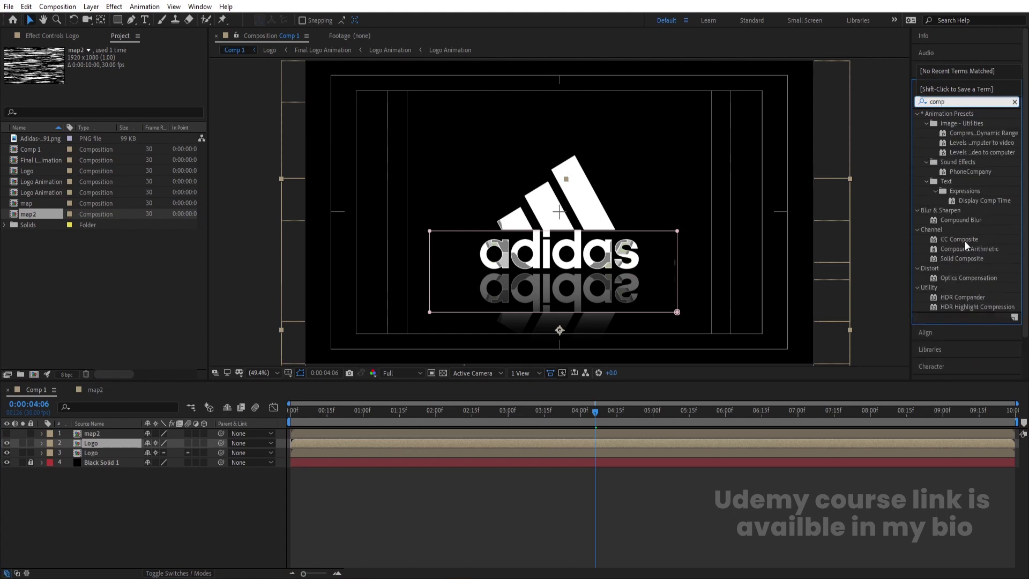
double_click(960, 220)
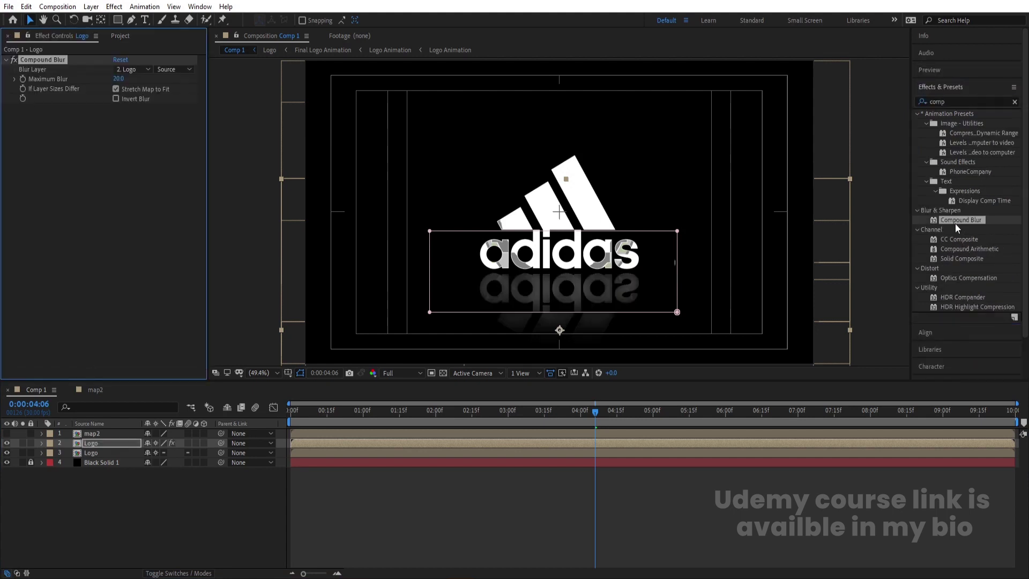
left_click(134, 72)
left_click(133, 95)
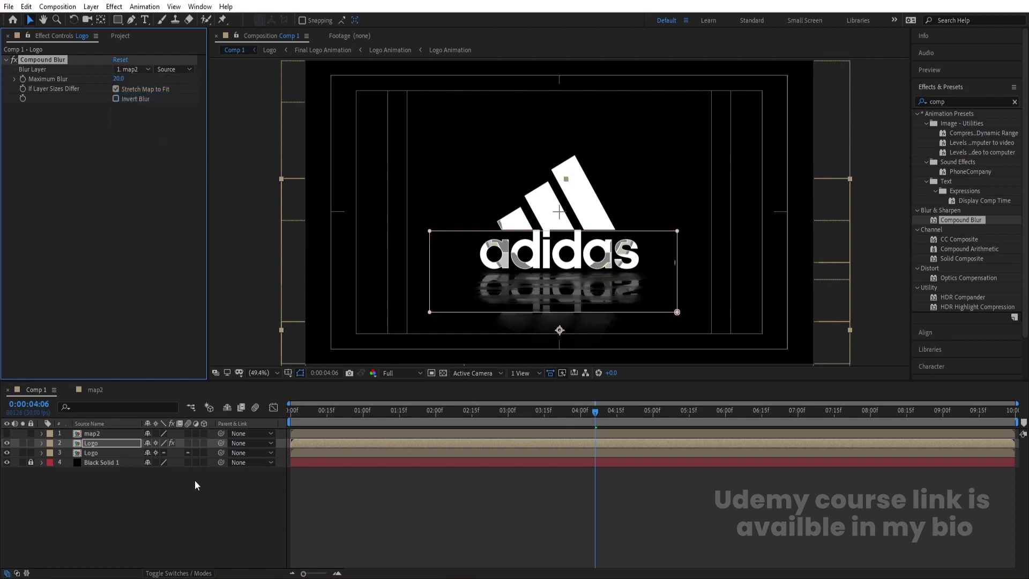
Add an adjustment layer above all layers in Comp 1 and apply the Stylize Glow effect to it.
left_click(174, 485)
right_click(175, 484)
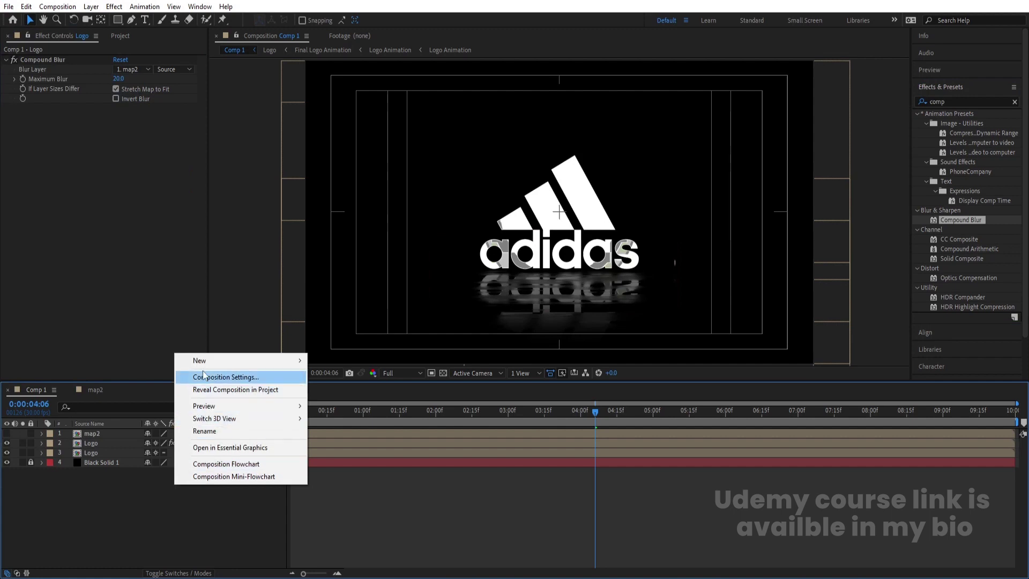
mouse_move(290, 361)
left_click(355, 452)
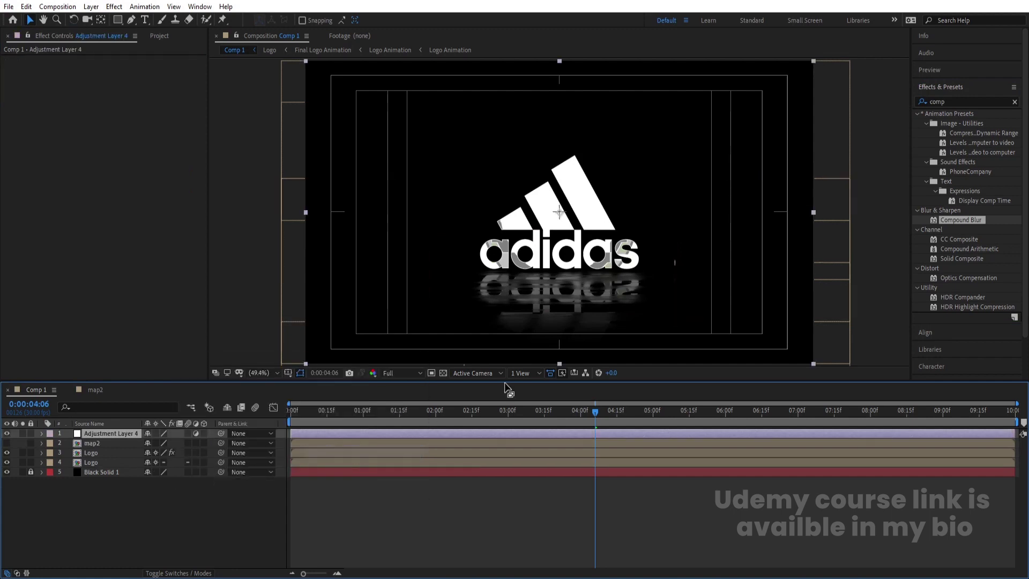
left_click(978, 101)
left_click(986, 101)
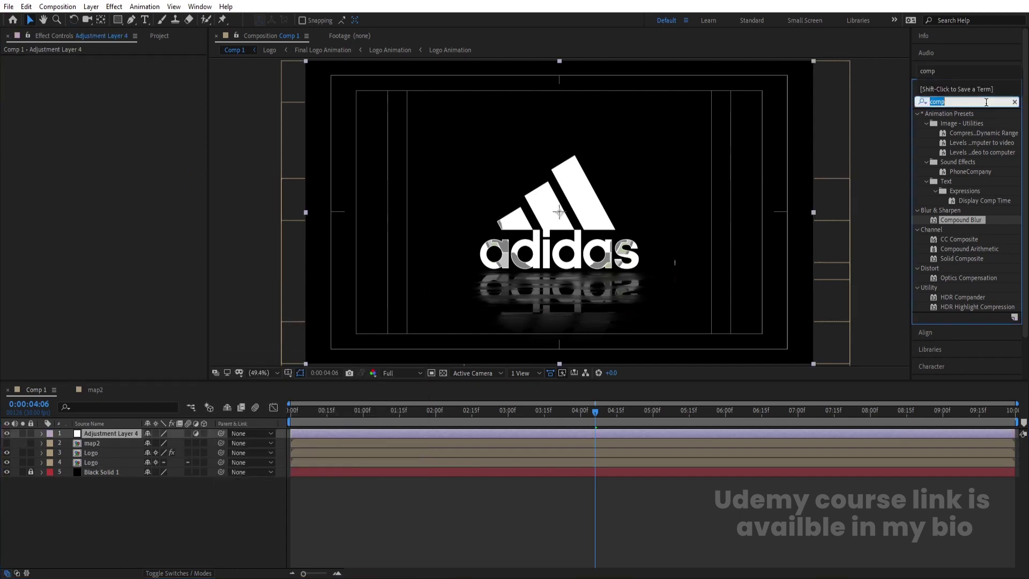
type("glow")
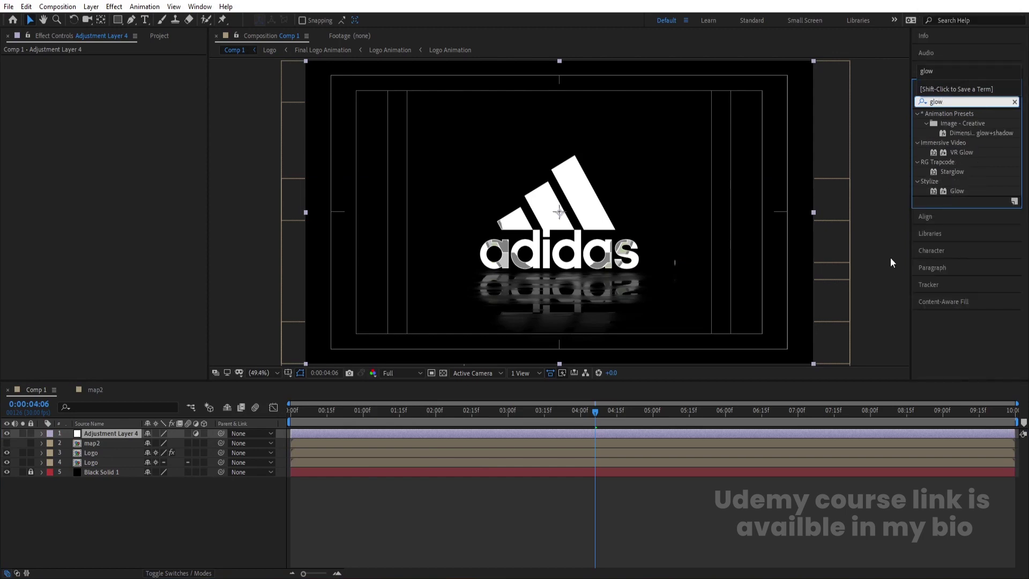
double_click(957, 191)
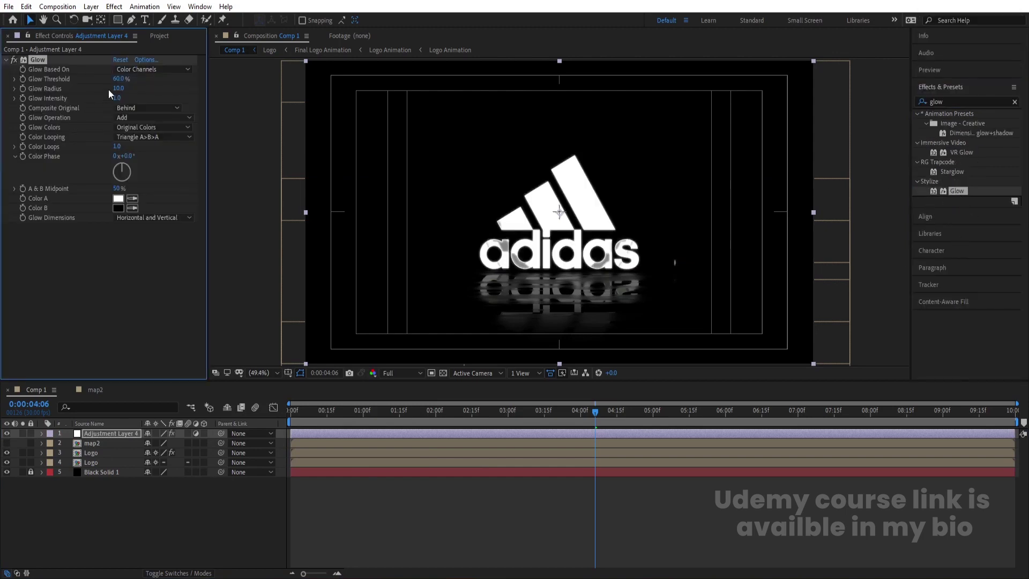
Set Glow Threshold to 100%, Glow Radius to 55 and Glow Intensity to 0.5, and preview Comp 1 from the start.
left_click_drag(118, 89, 141, 82)
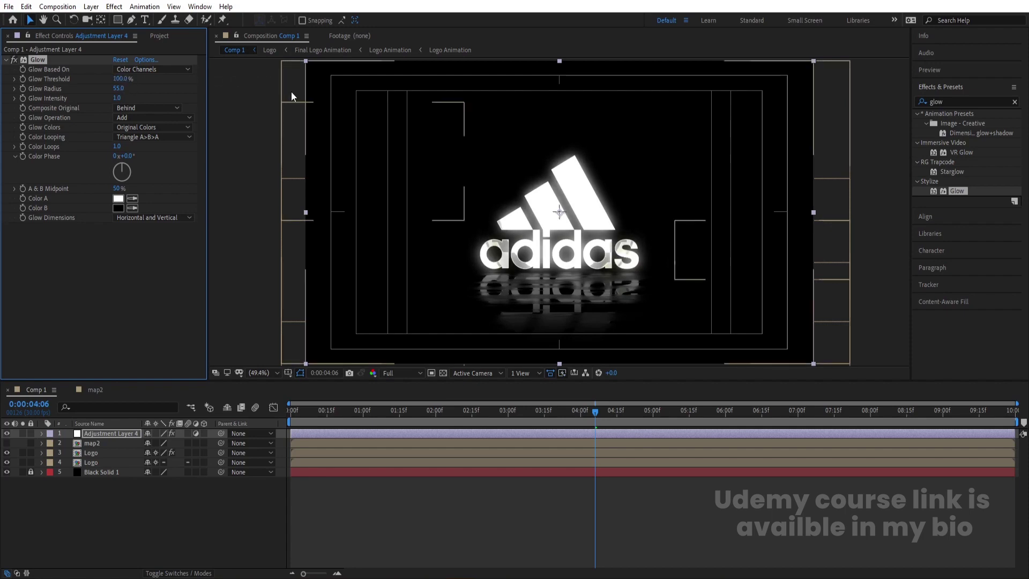
left_click(118, 98)
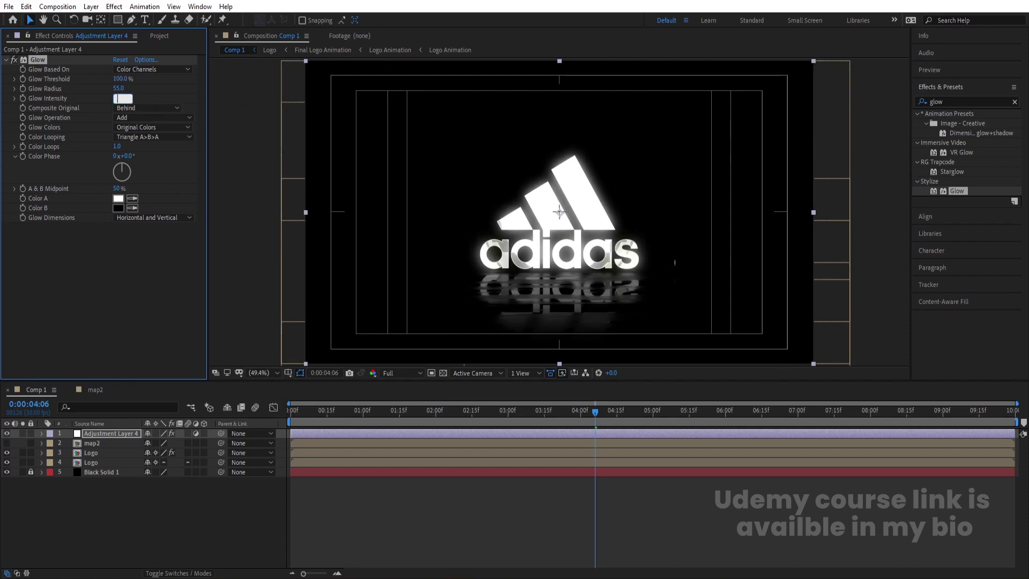
key("Return")
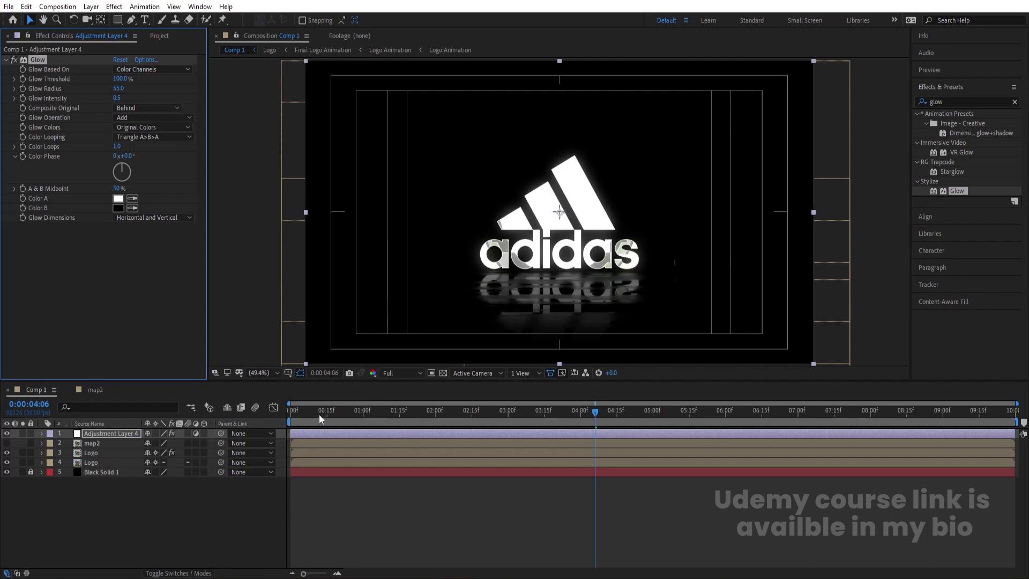
left_click_drag(322, 420, 269, 406)
key("space")
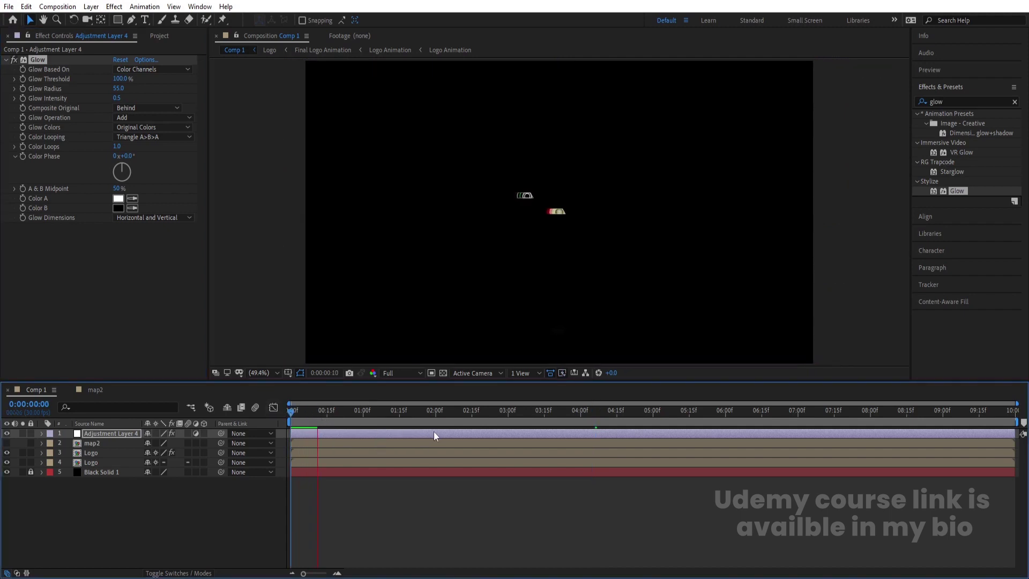